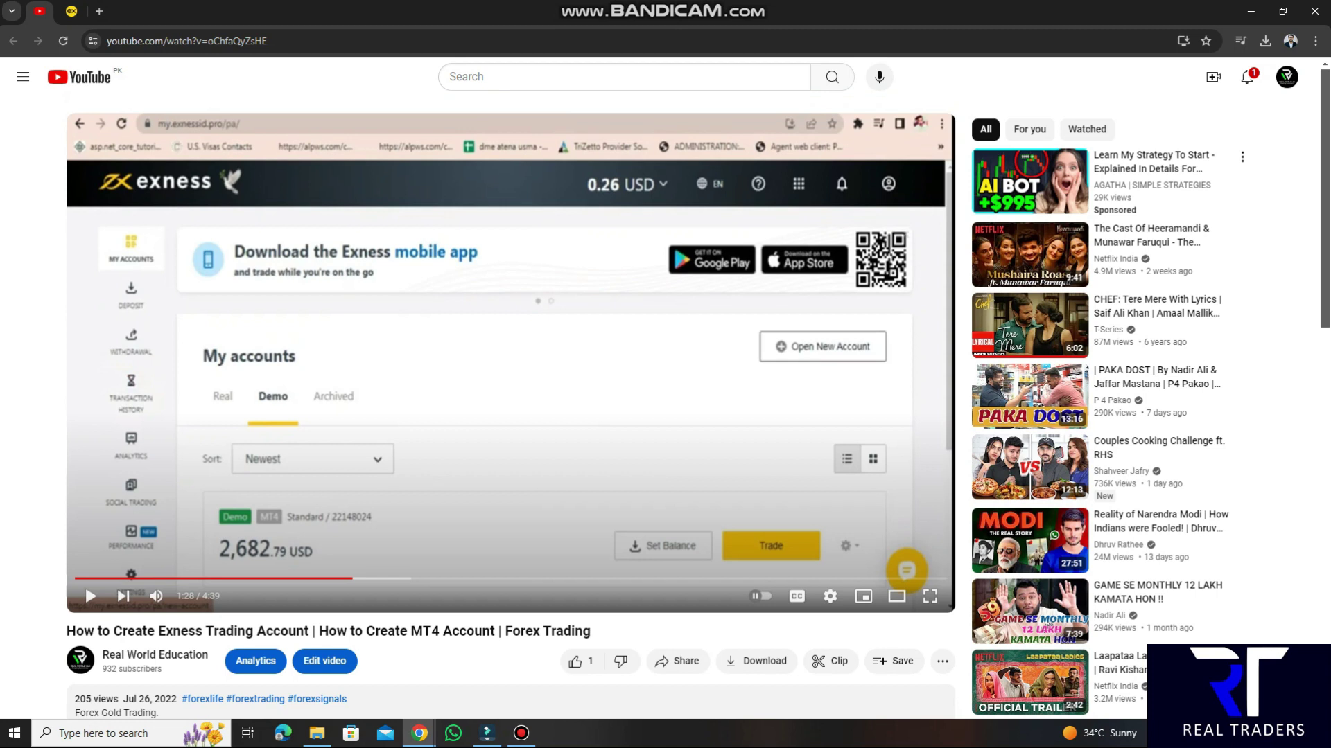
Step: Open the Exness sign-up link from the YouTube video description in a new tab
scroll(510, 408, "down", 3)
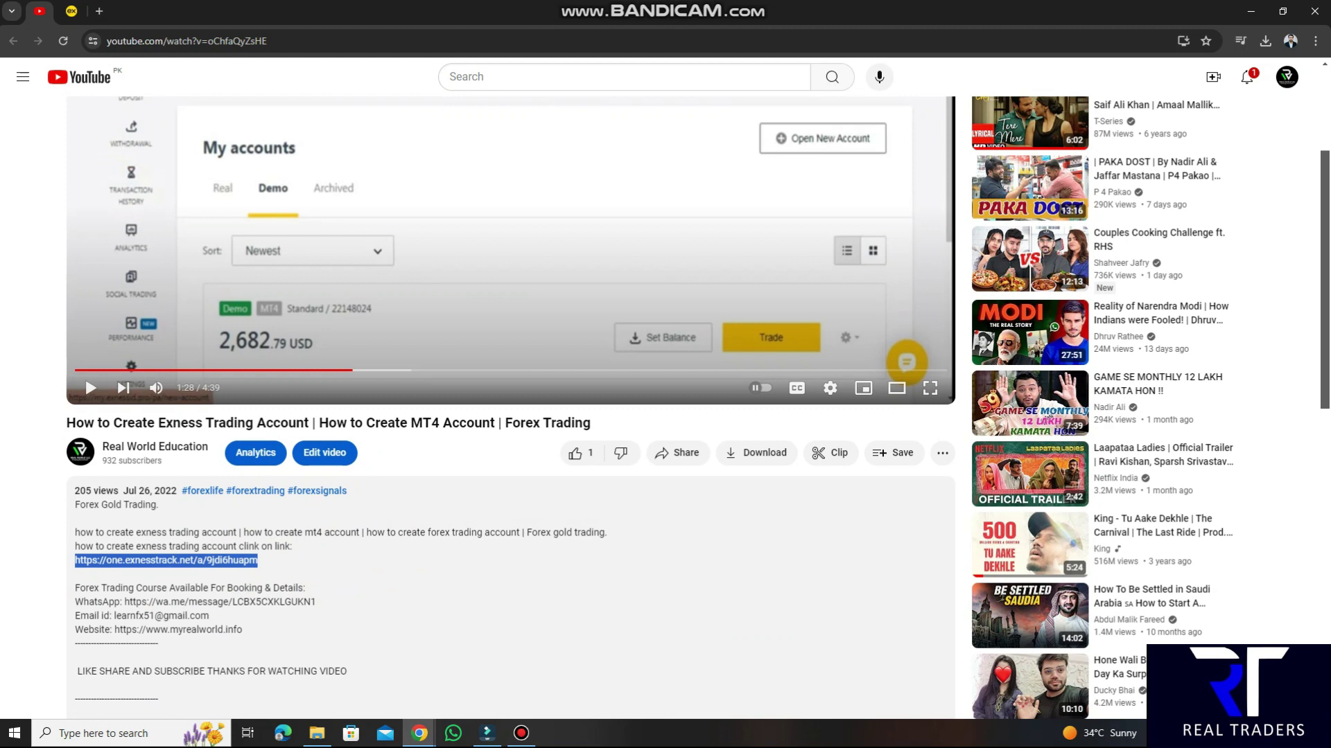
right_click(202, 560)
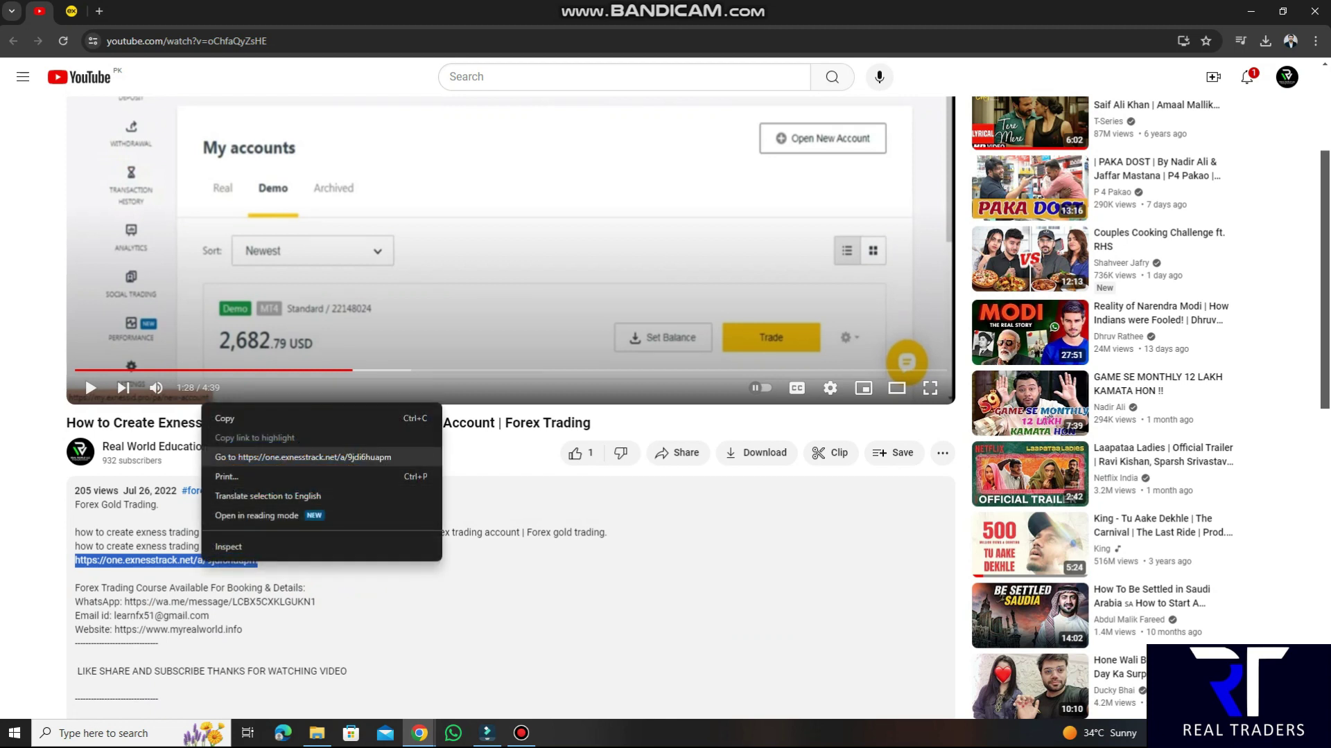
left_click(303, 457)
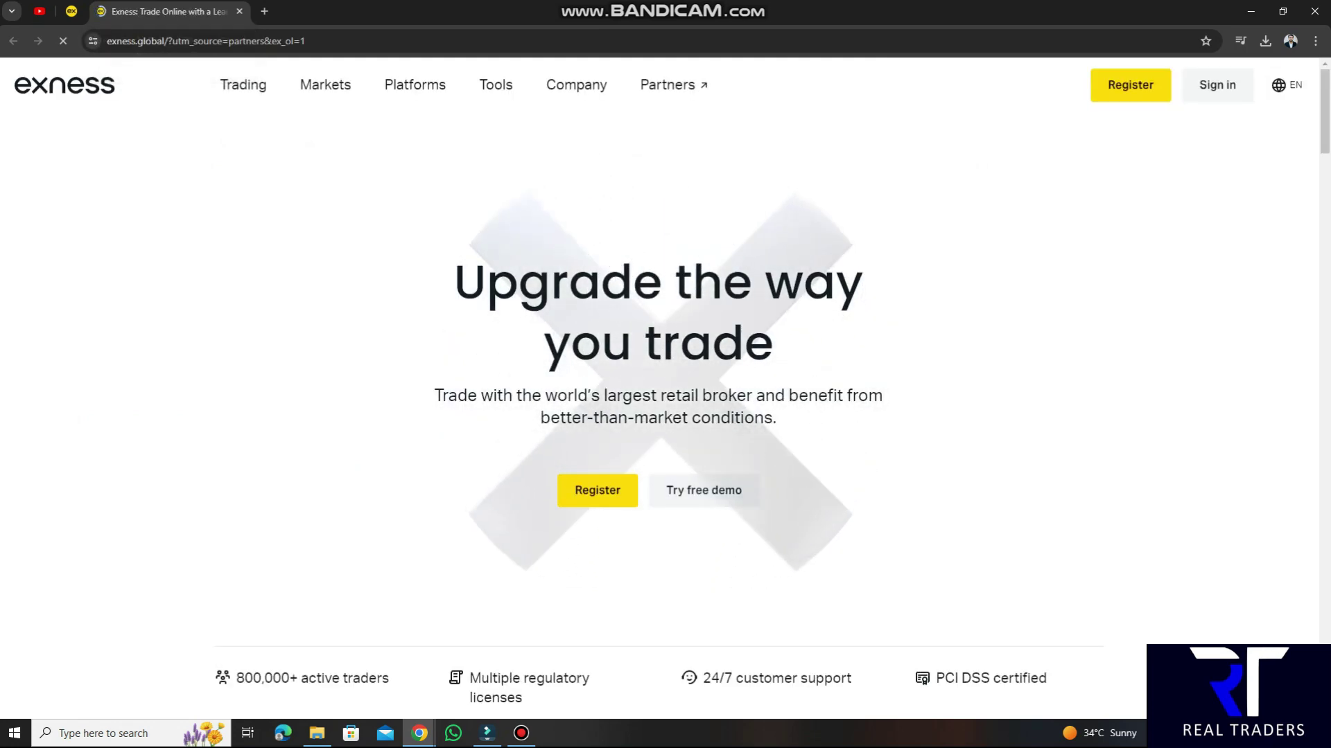
Step: Start registration from the Exness homepage's Register button
left_click(596, 490)
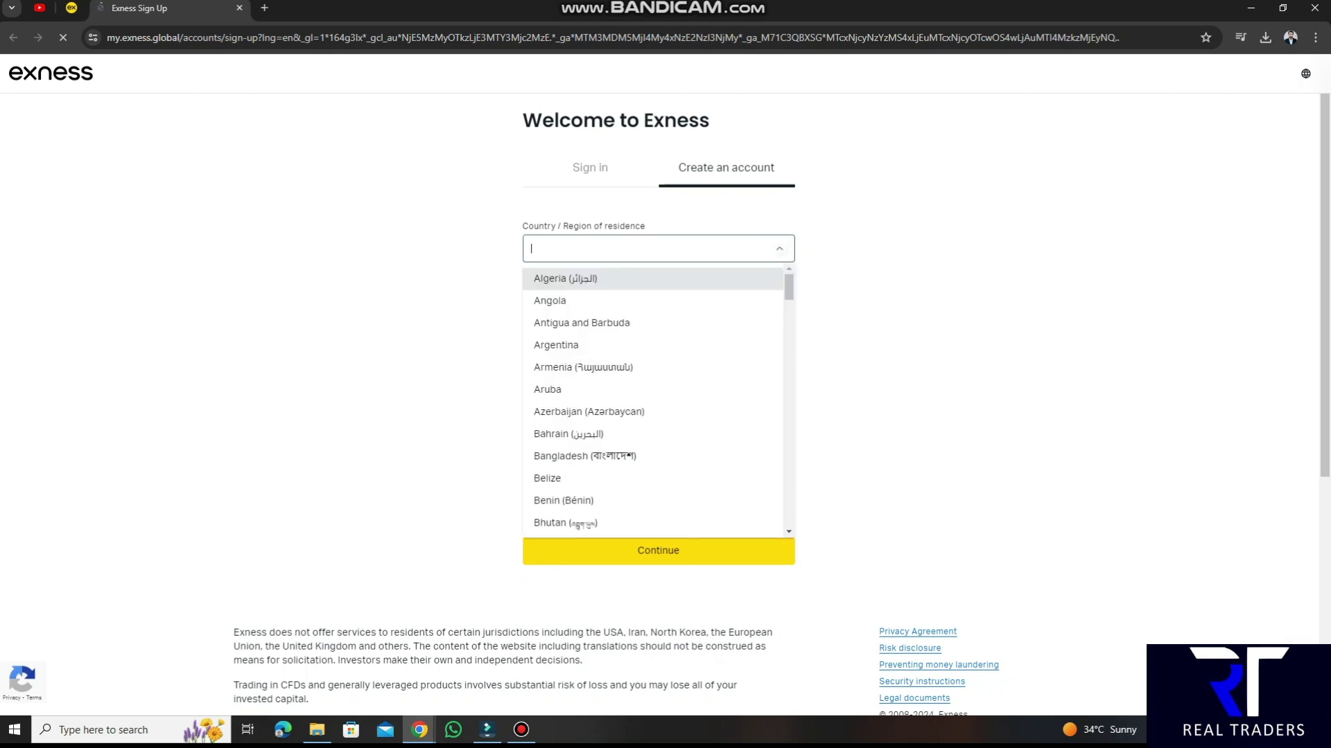
Step: Select Pakistan as country of residence and enter the account email address
type("pak")
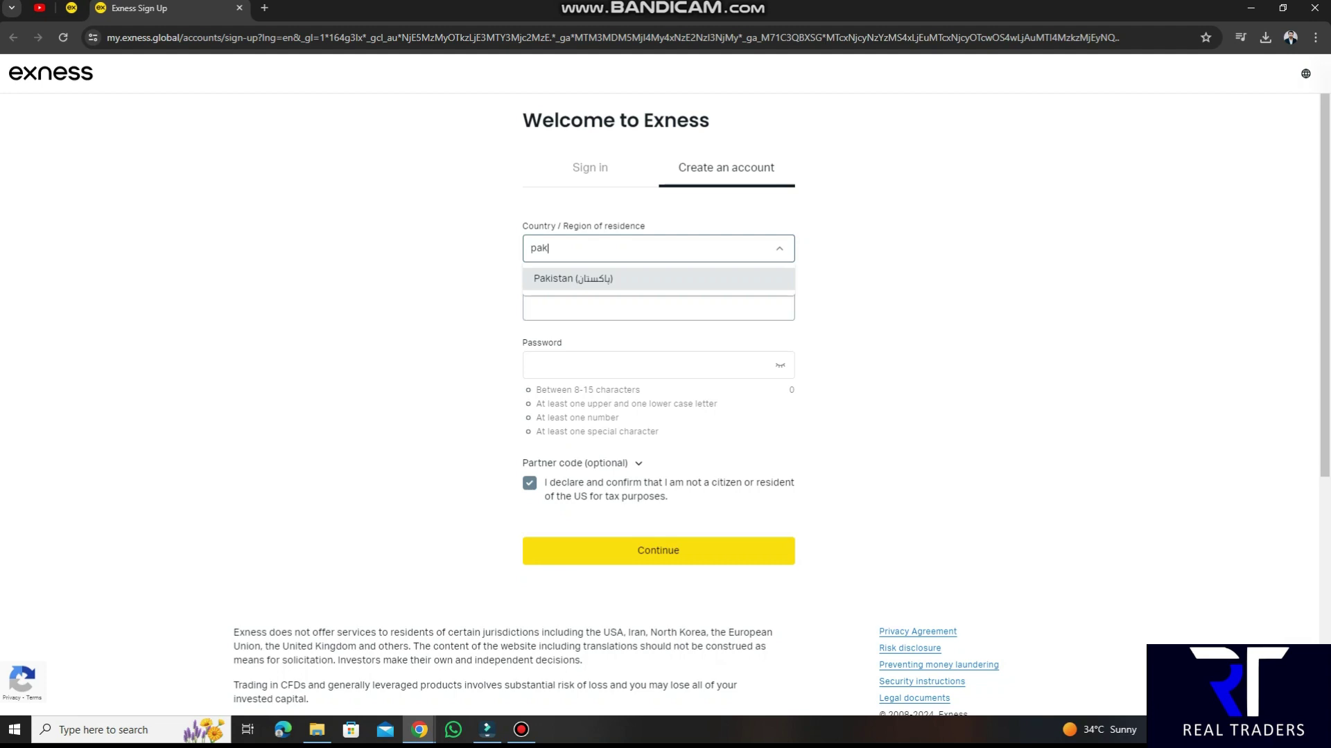
key("Return")
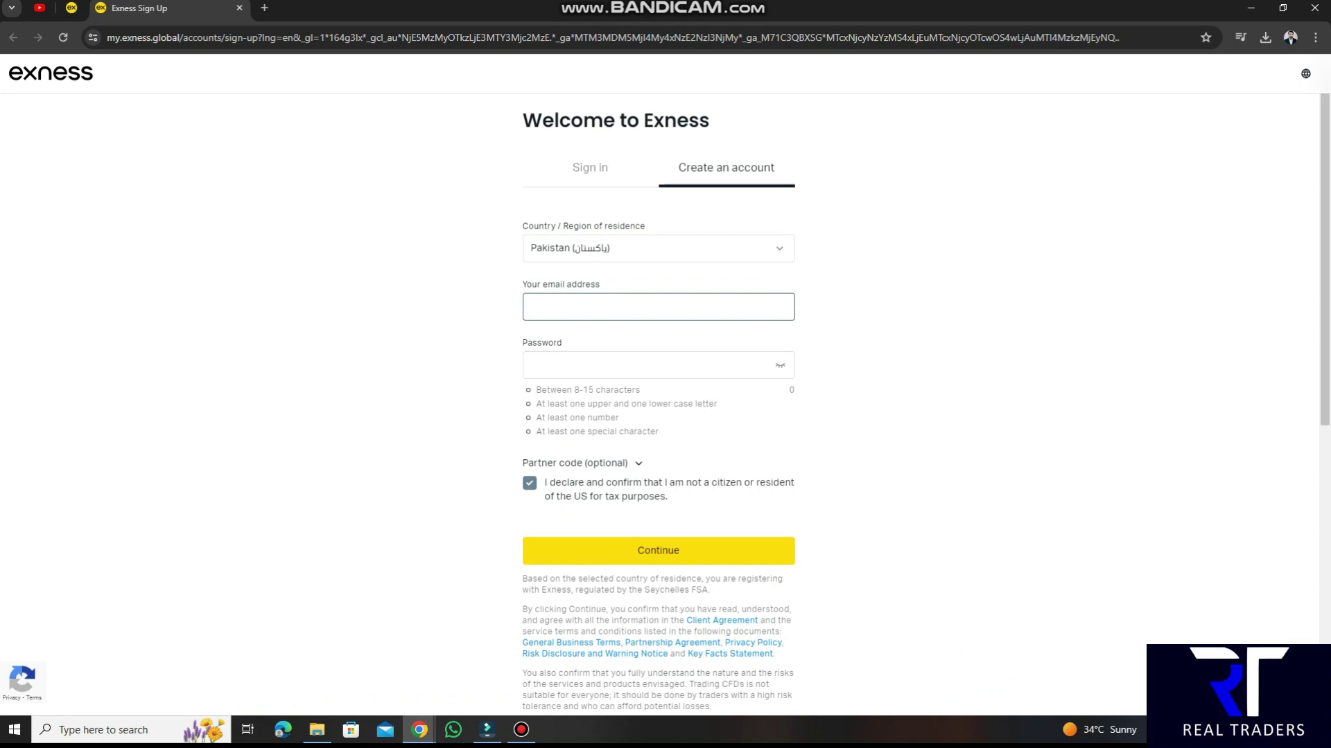
type("test@gmail.om")
key("BackSpace")
type("com")
key("Tab")
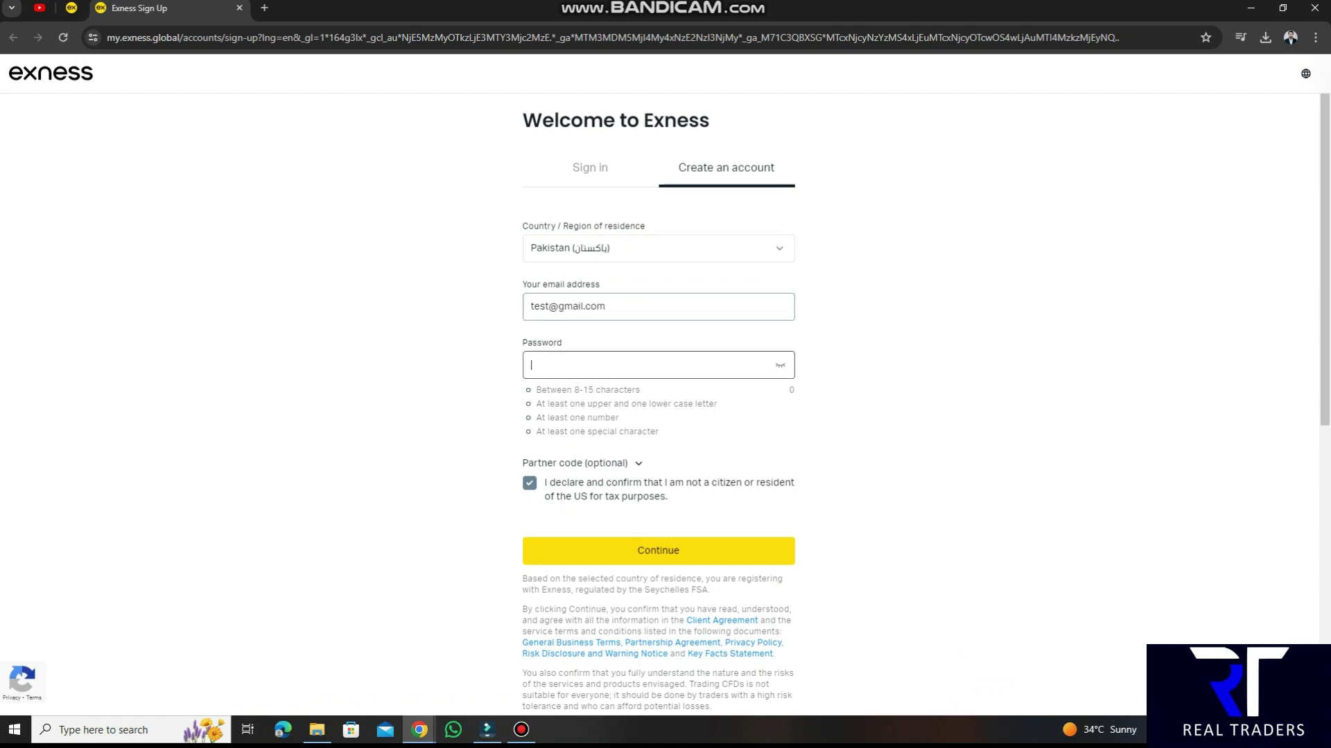
Step: Enter the account password, keep the US declaration ticked, and submit the form
left_click(529, 483)
left_click(529, 483)
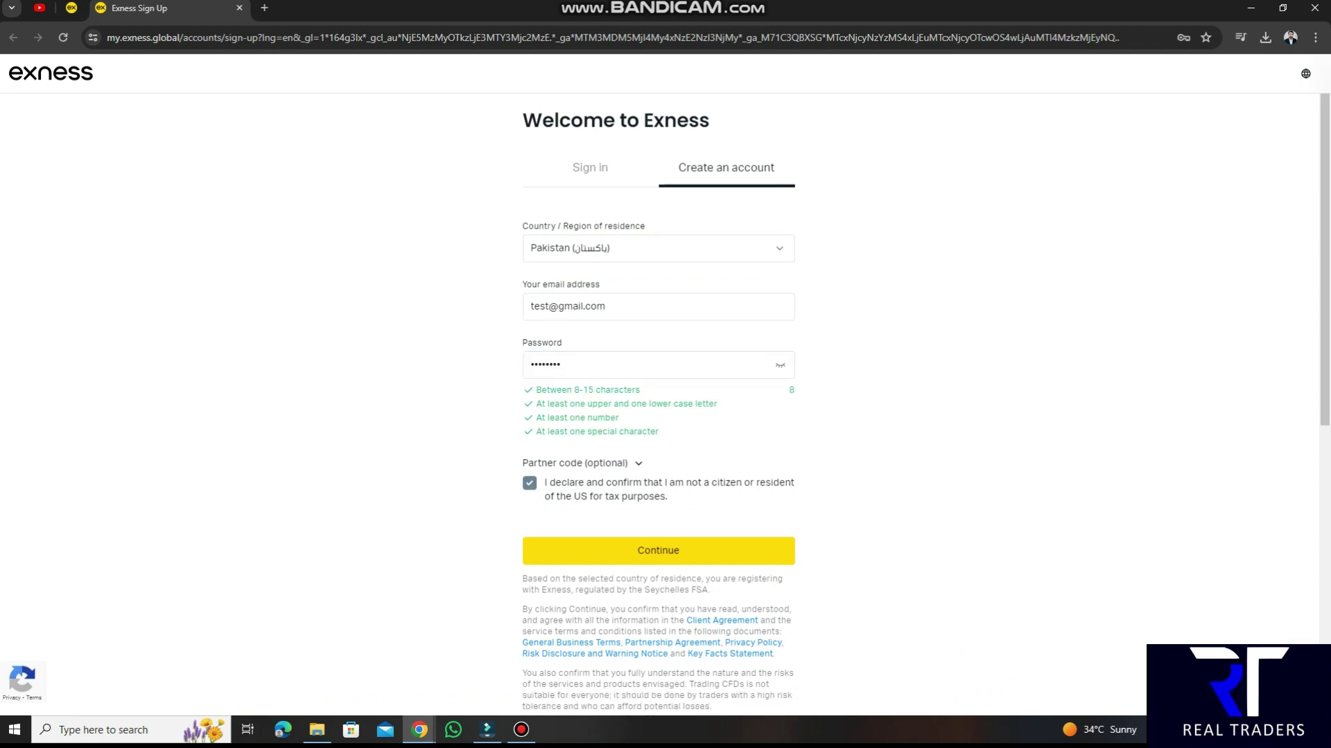
key("Return")
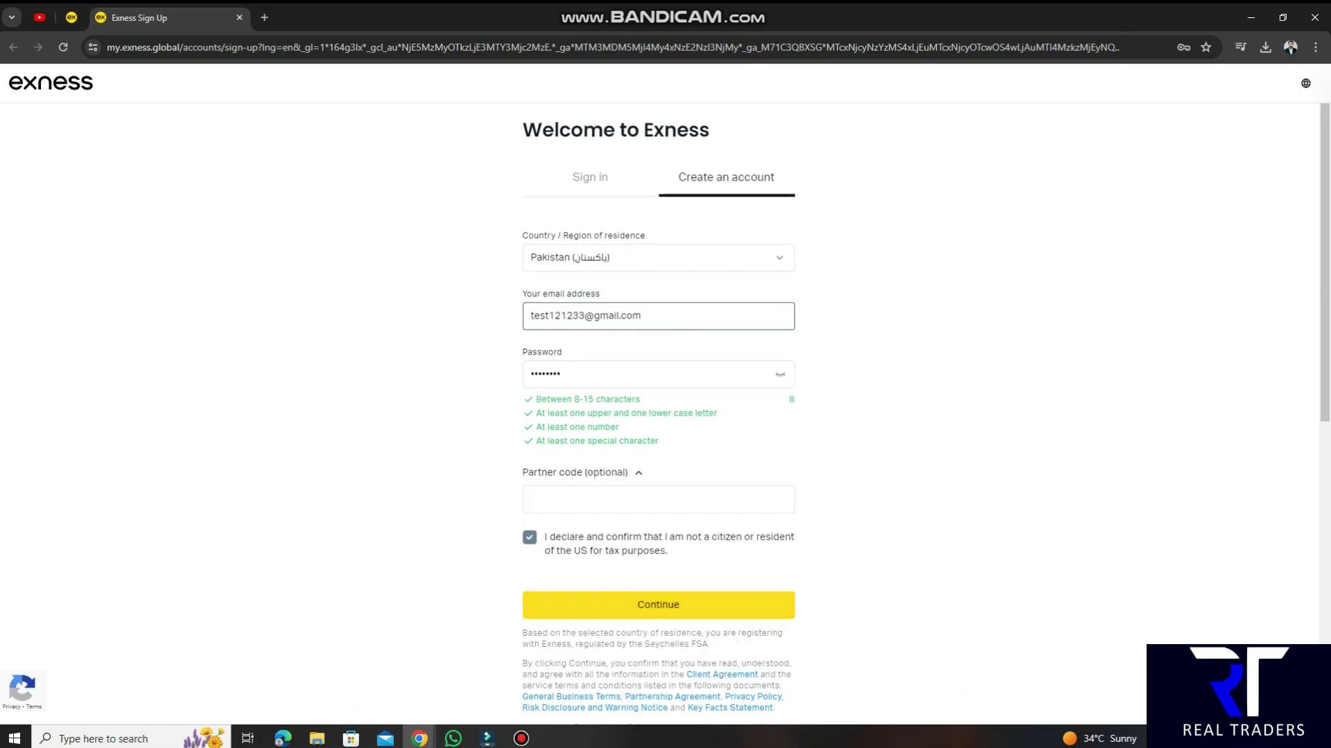
key("Return")
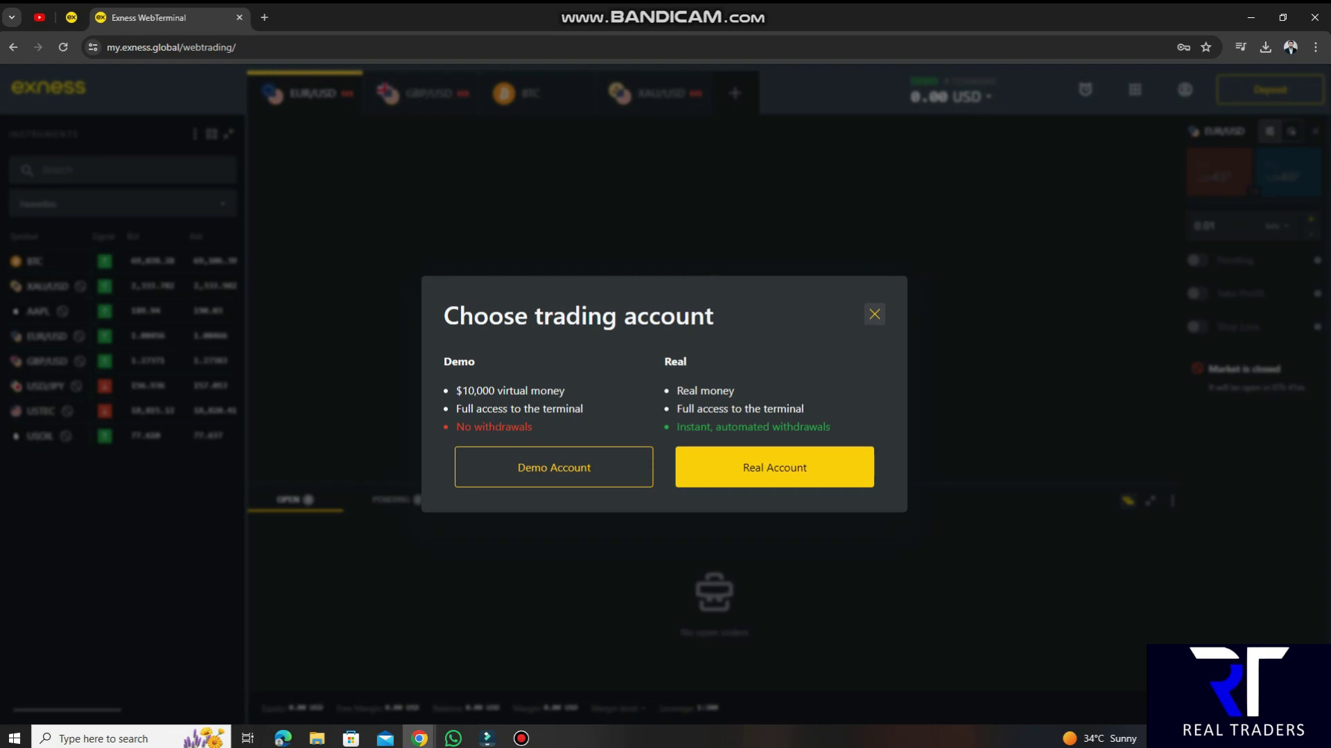
Step: Close the 'Choose trading account' dialog and bring up the Exness services menu
left_click(875, 314)
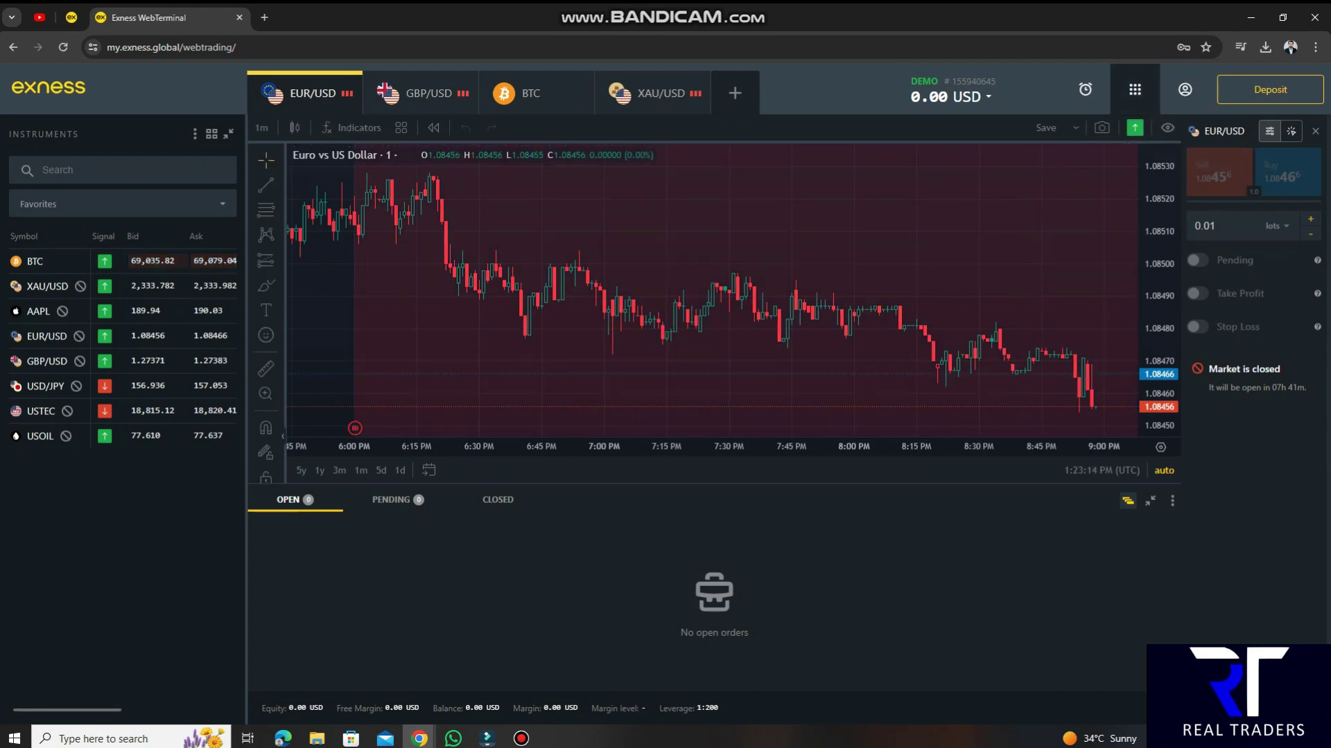
left_click(1134, 89)
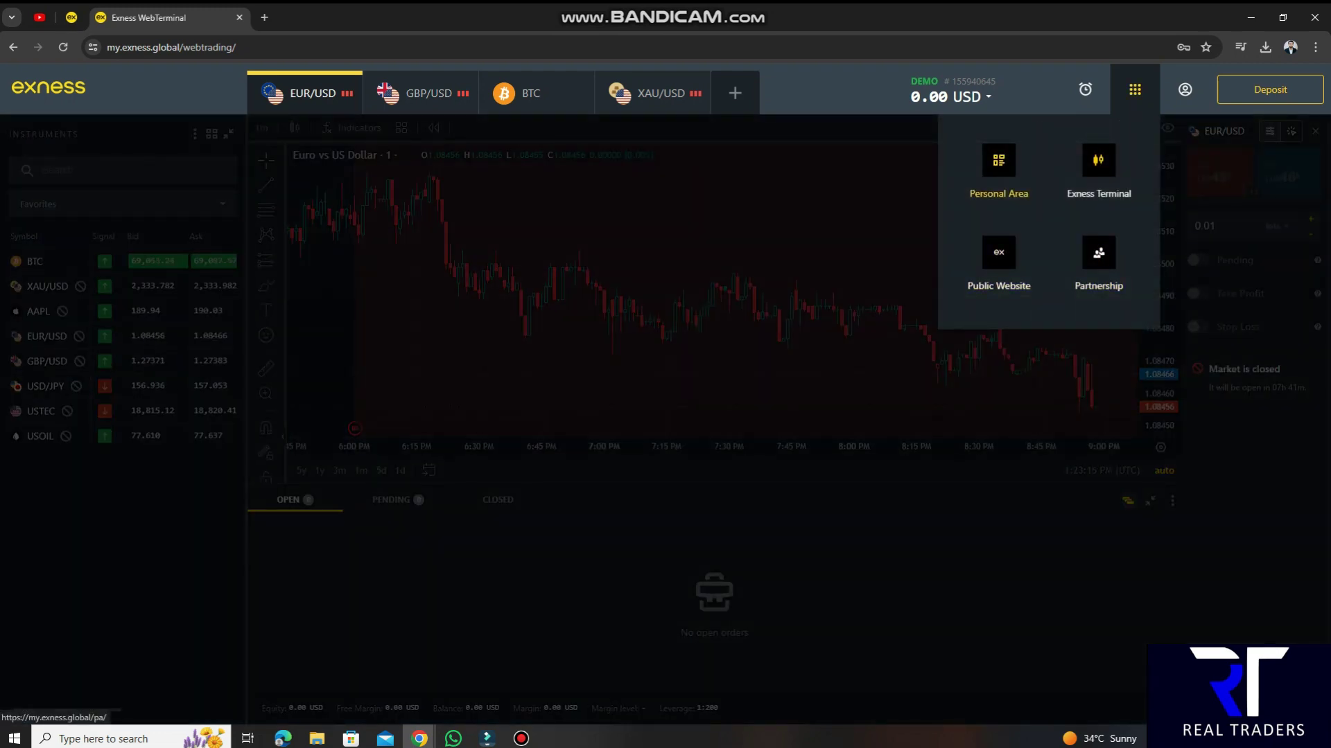
Step: Go to the Personal Area and close the WebTerminal tab
left_click(998, 174)
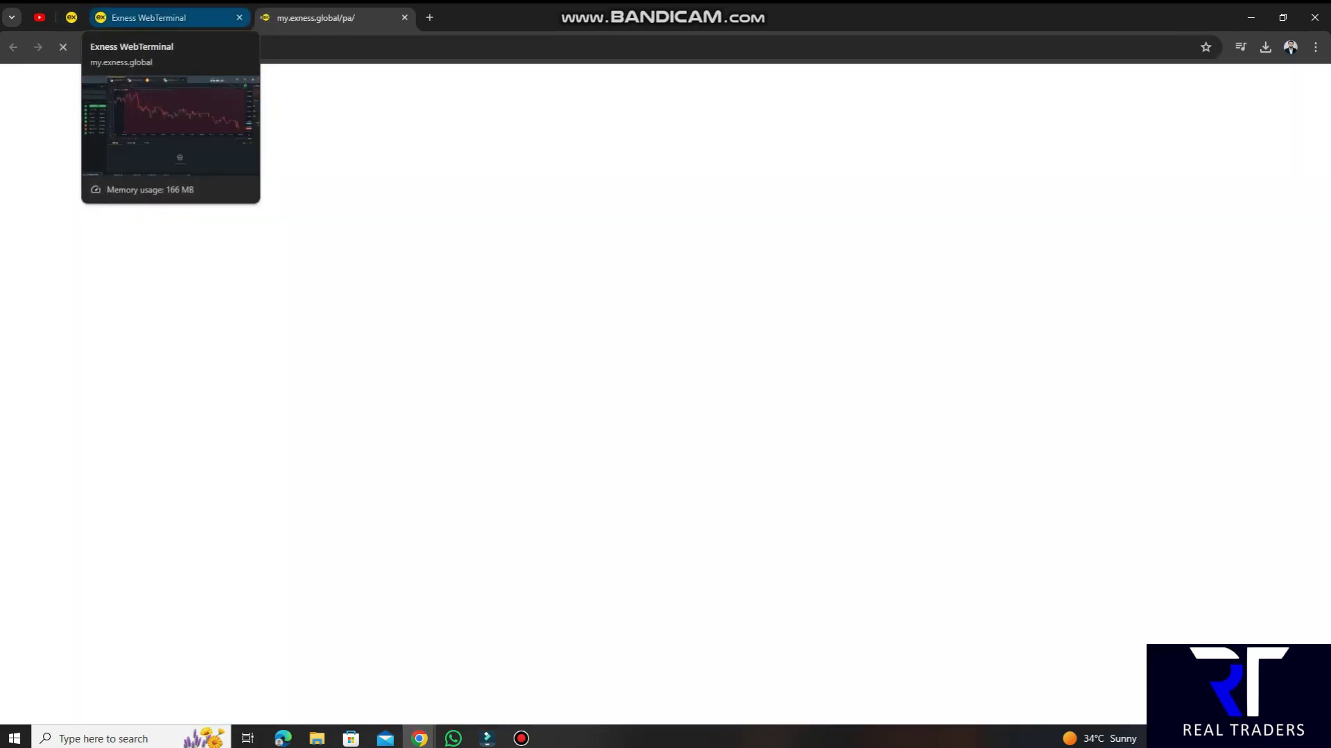
left_click(239, 17)
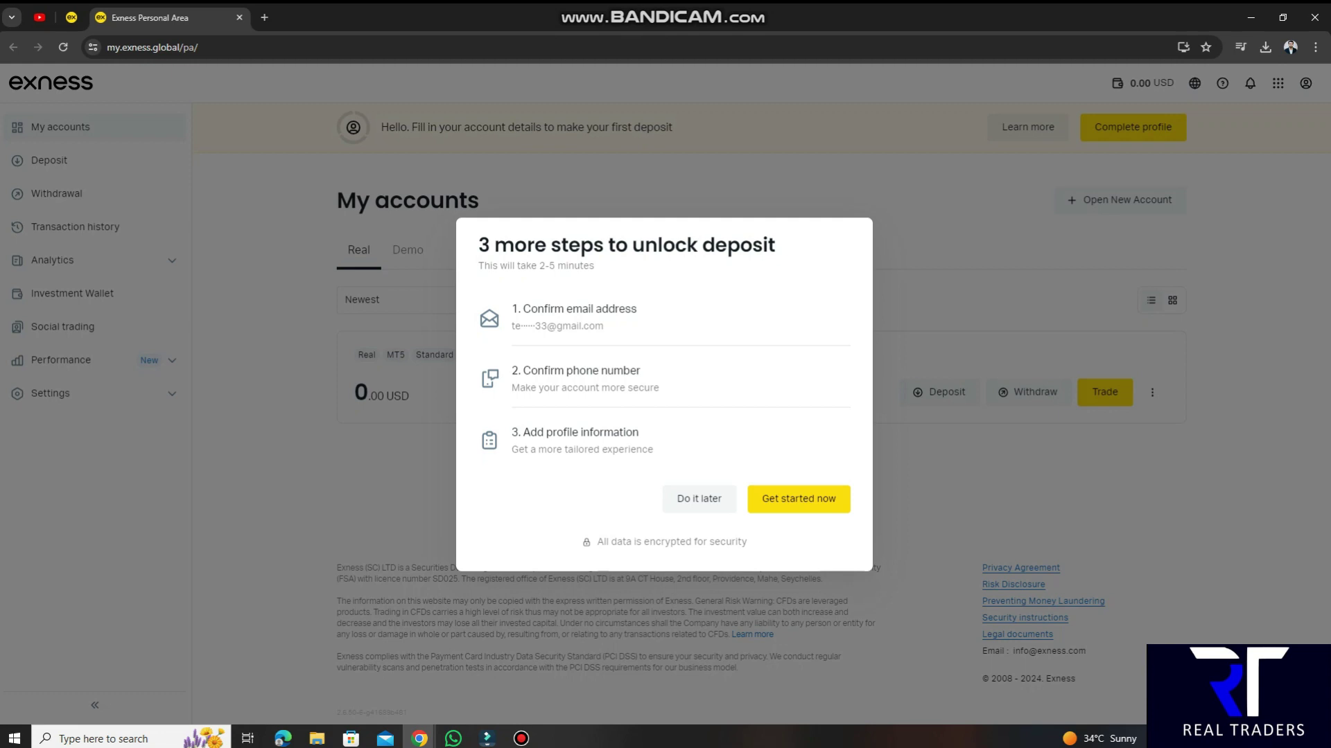
Step: Review the email and profile steps, then choose 'Do it later' on the unlock-deposits dialog
left_click_drag(524, 310, 636, 309)
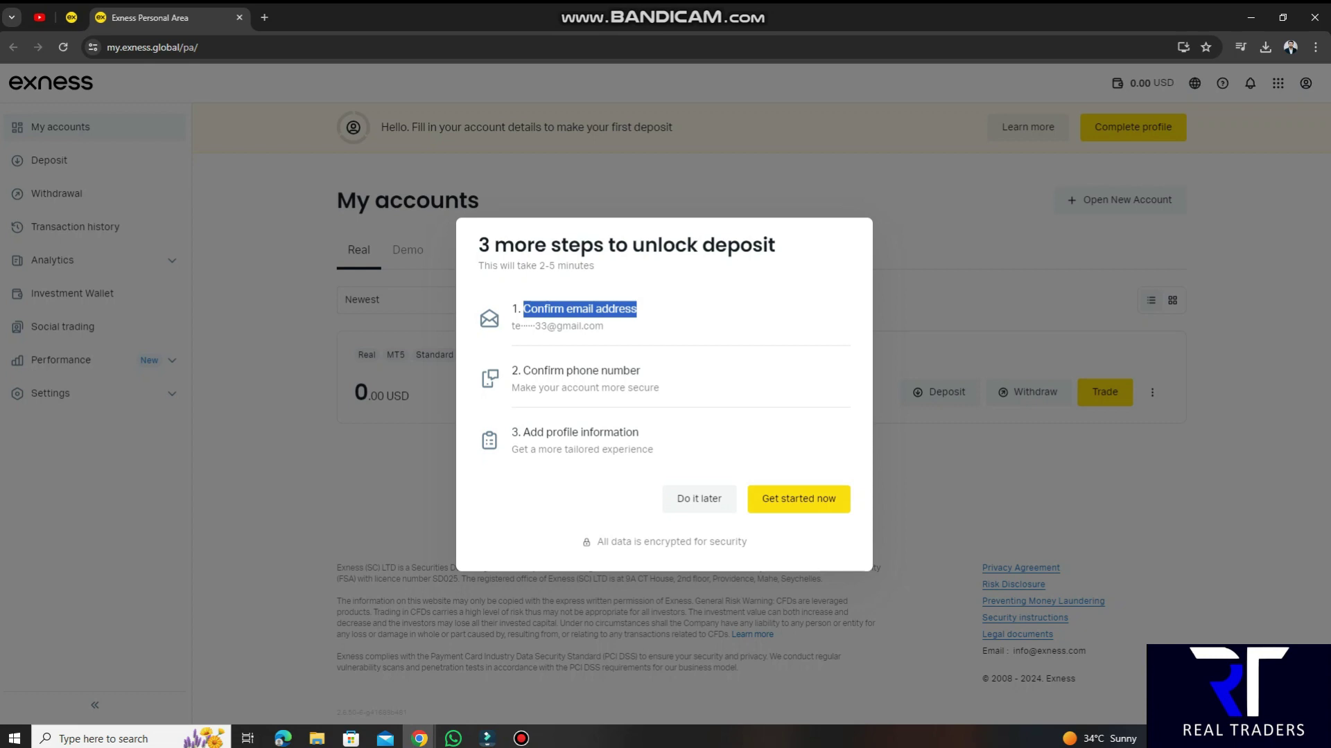
left_click_drag(523, 432, 638, 433)
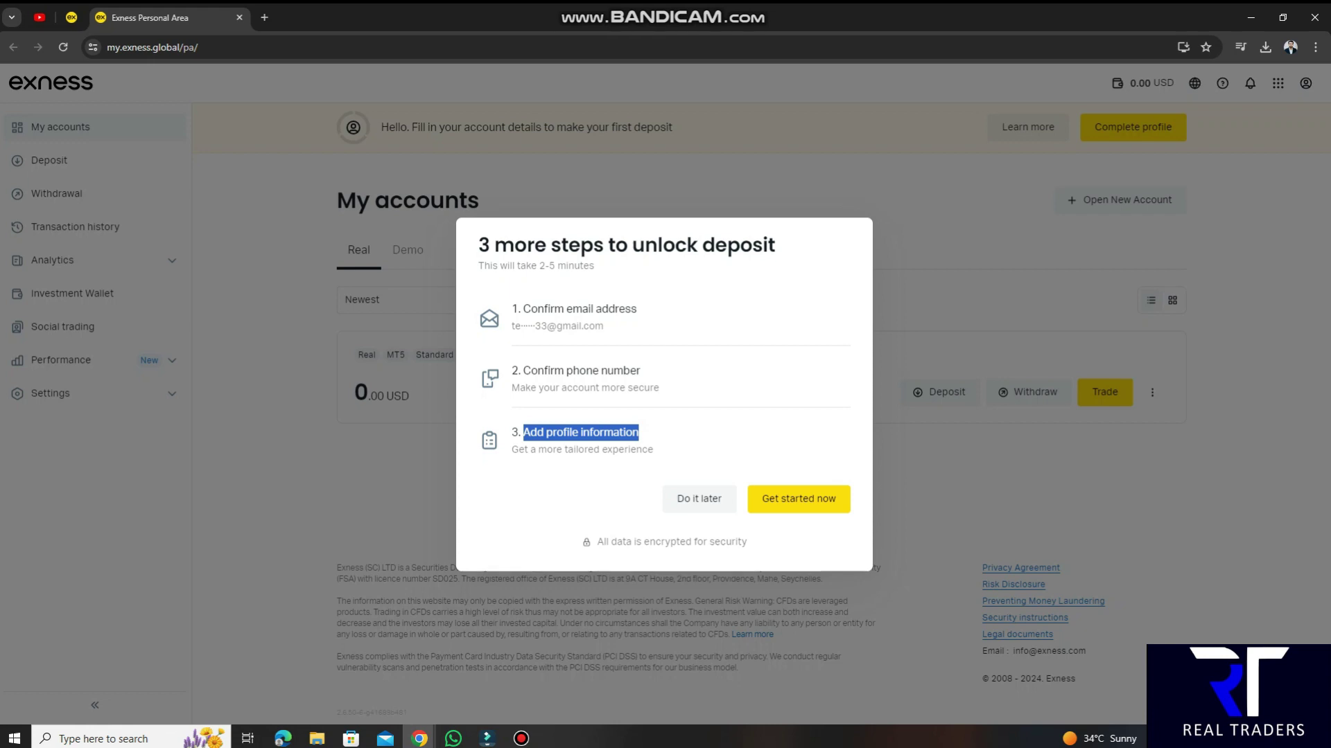
key("Tab")
key("Return")
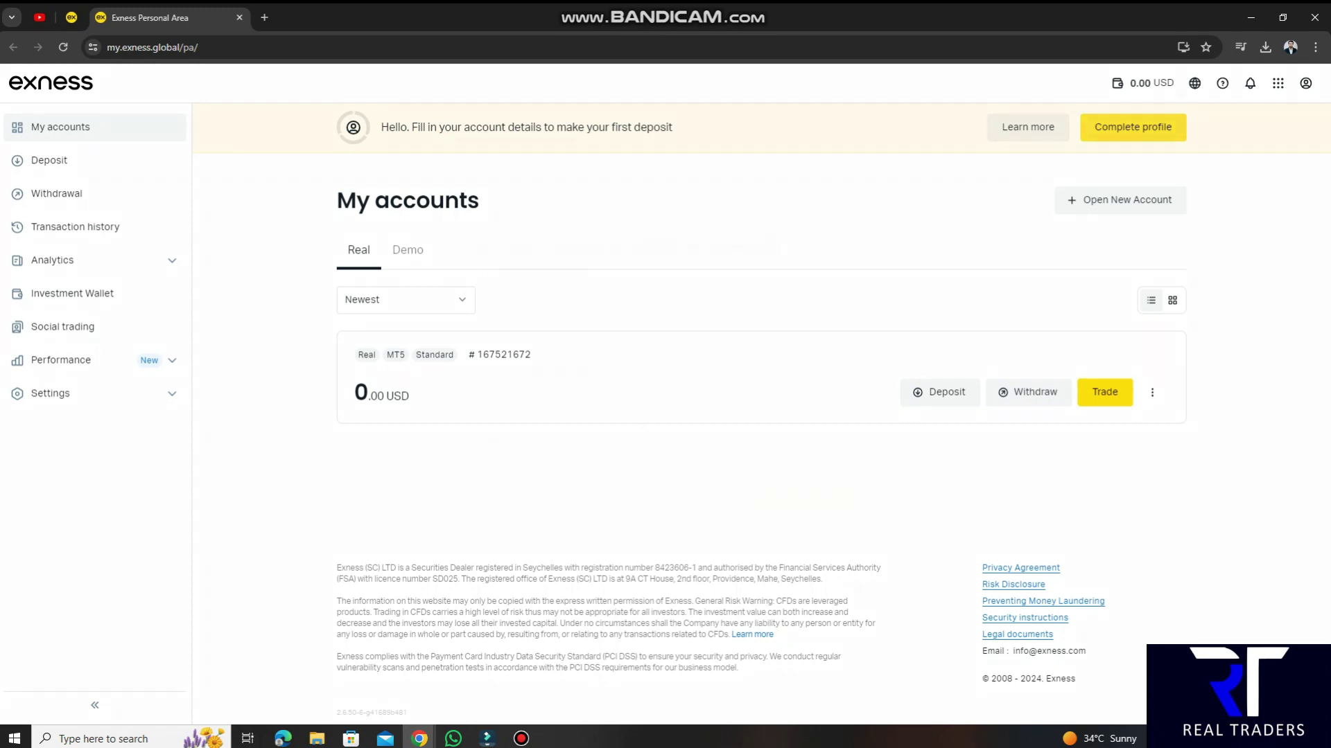
Step: Dismiss the reappearing verification reminder with 'Do it later'
key("Return")
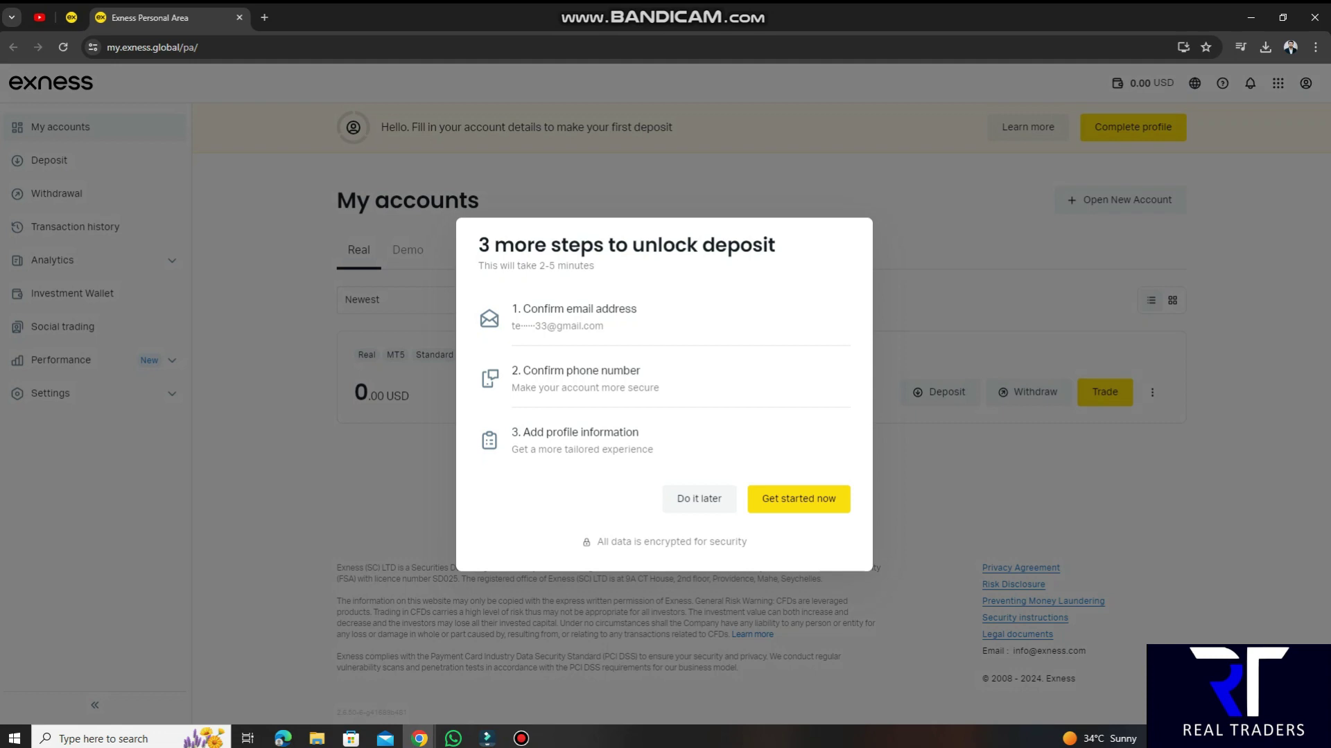
left_click_drag(524, 432, 639, 432)
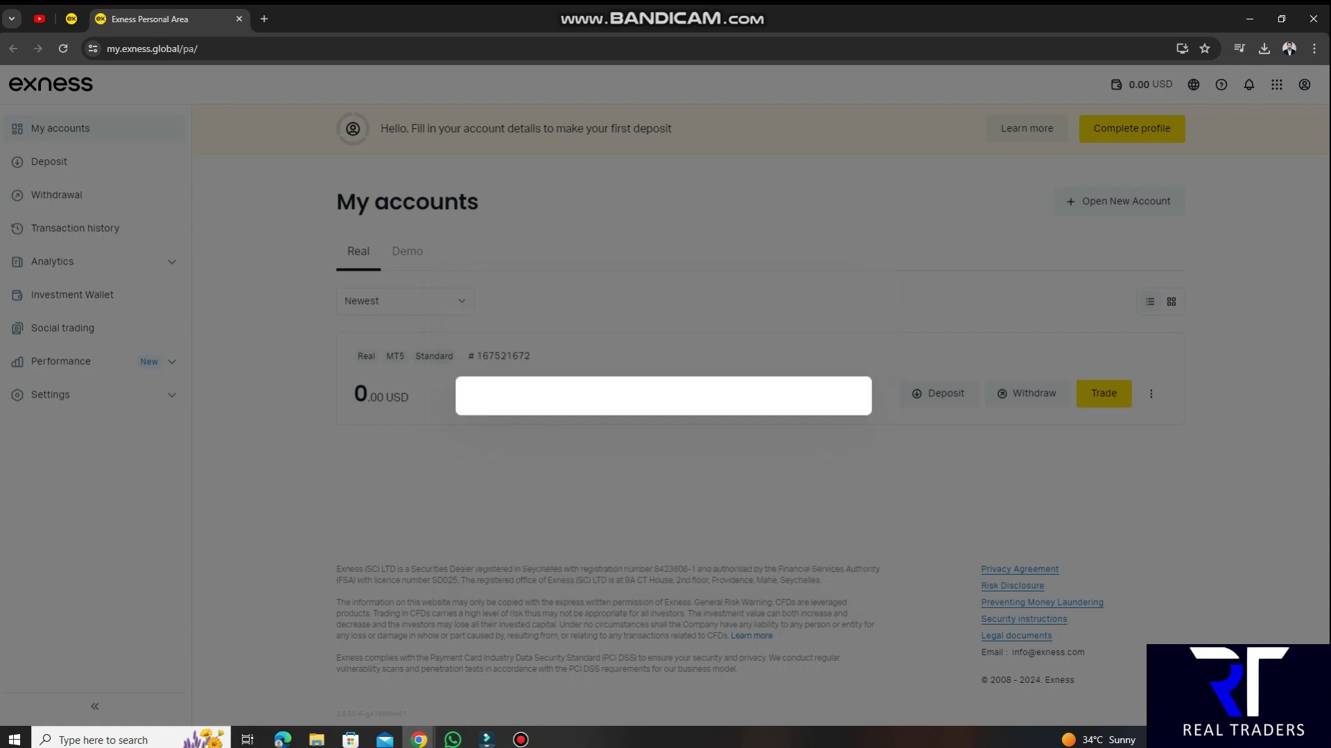
left_click(698, 500)
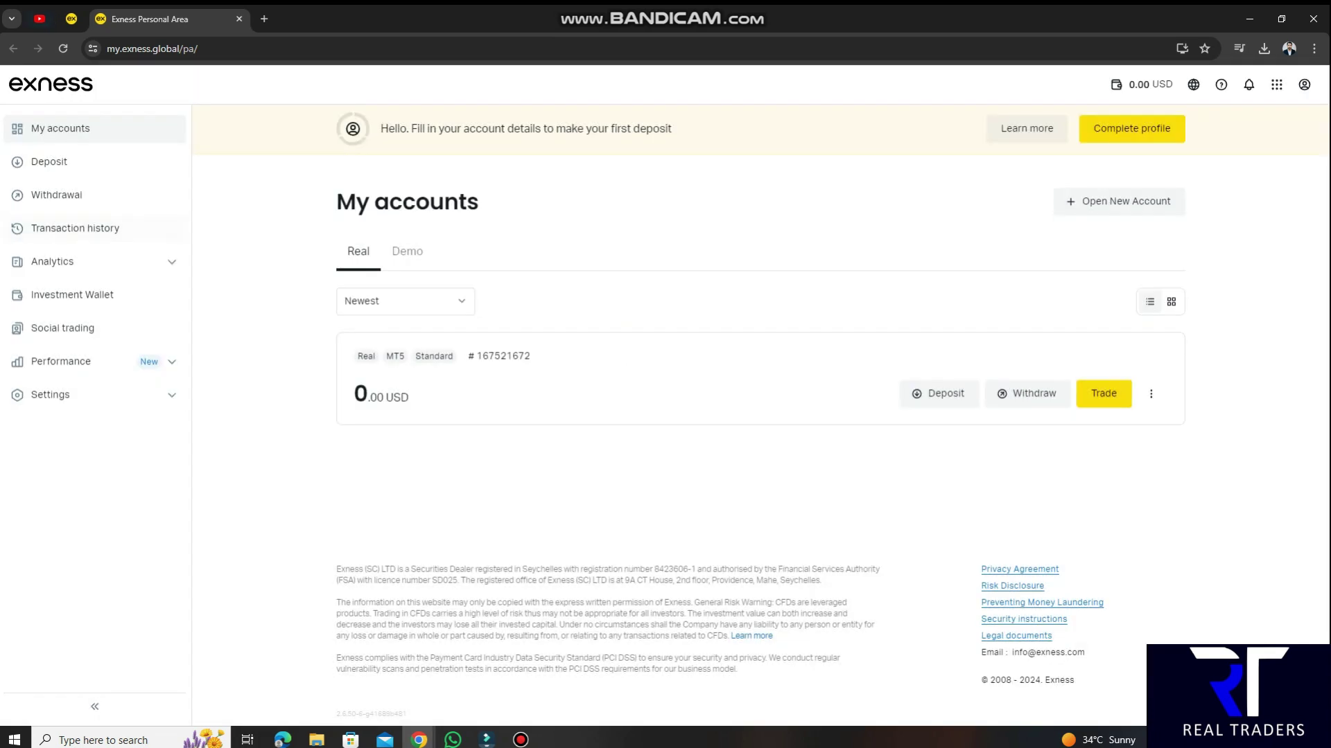
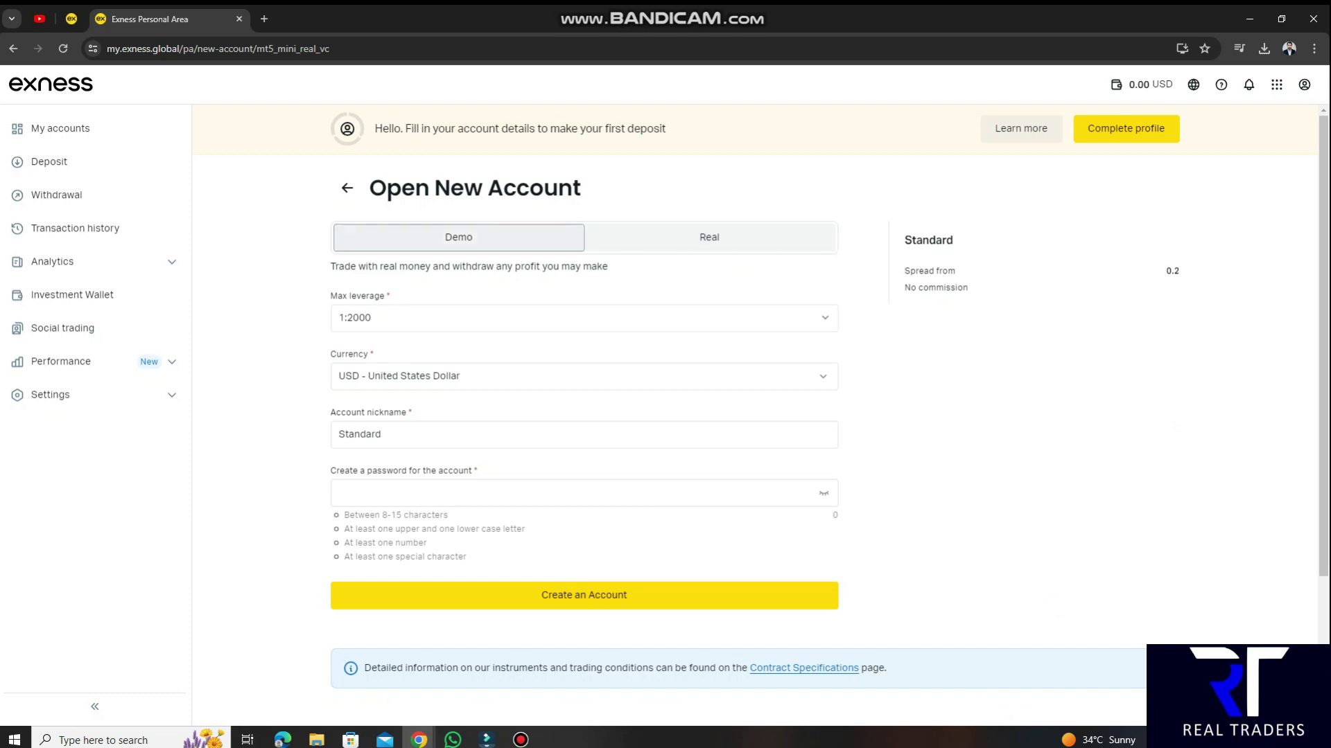
Step: Switch the account cards to MT4 and start a demo Standard account with 500 starting balance
left_click(709, 237)
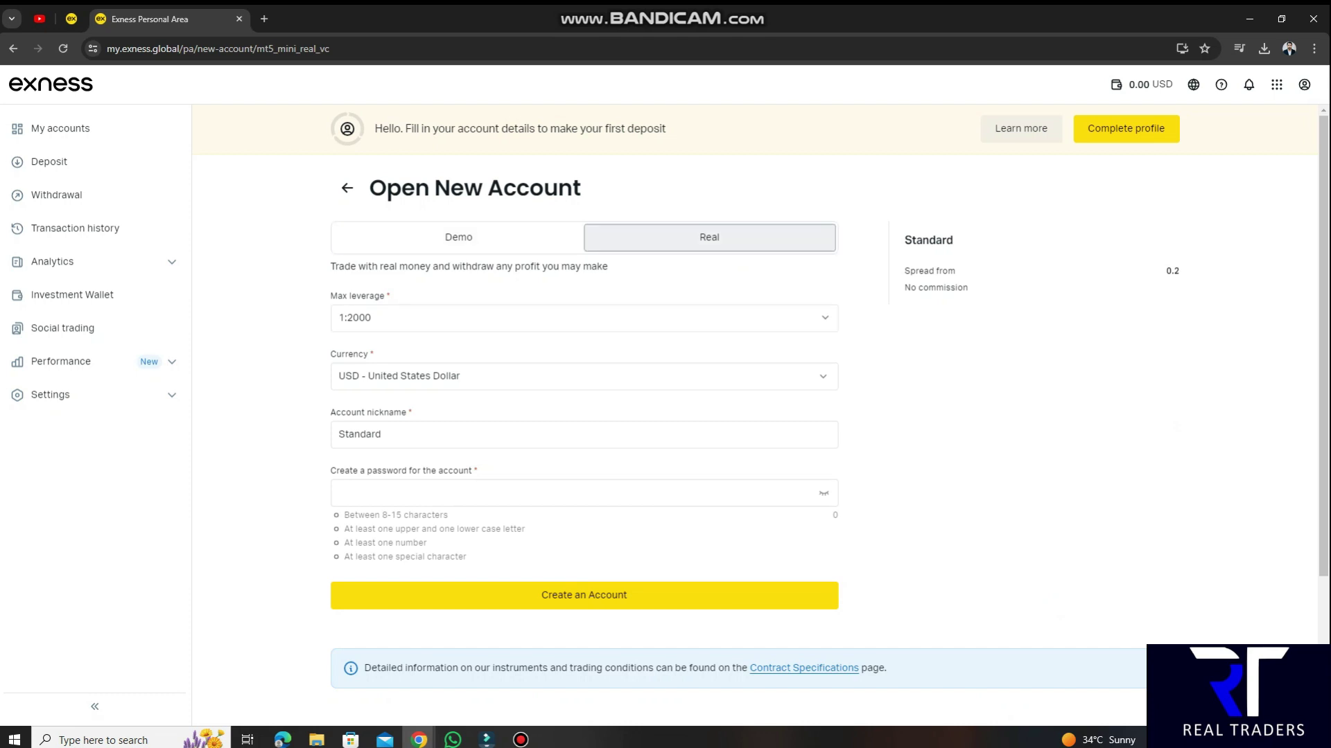
left_click(458, 237)
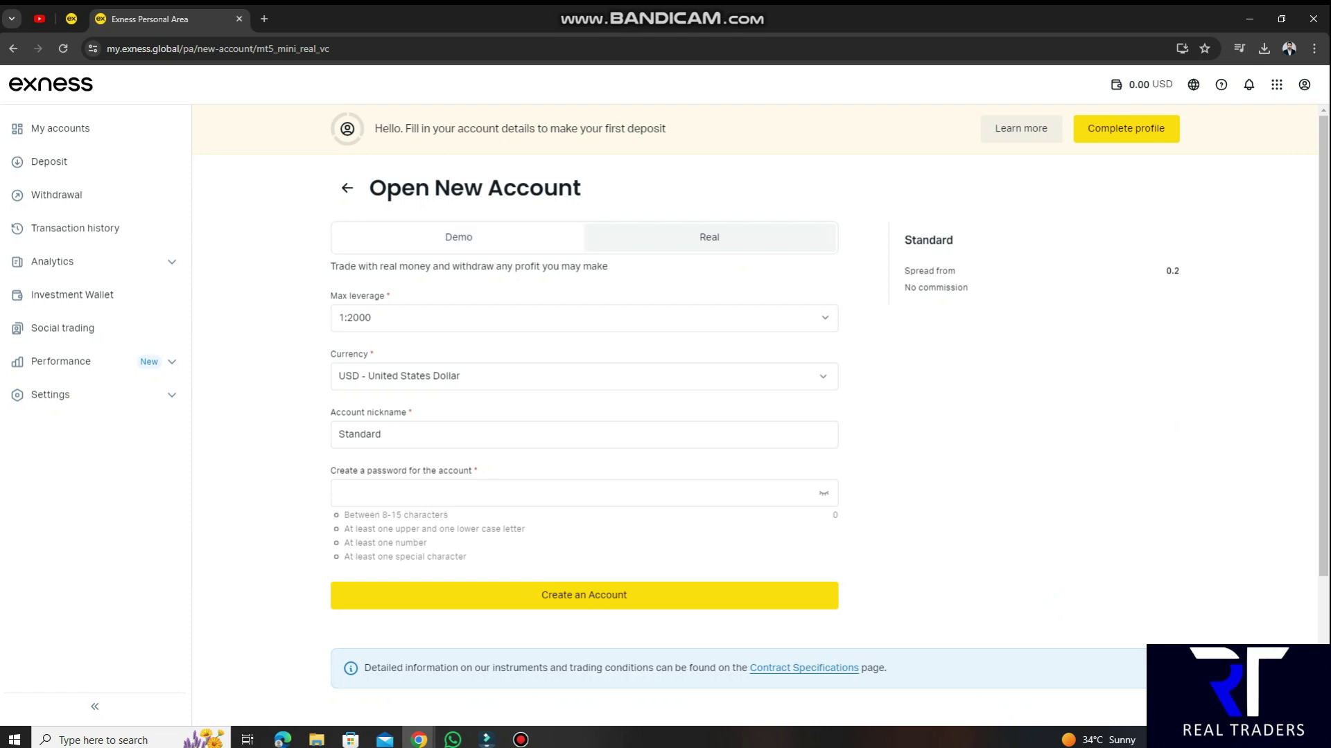
left_click(347, 187)
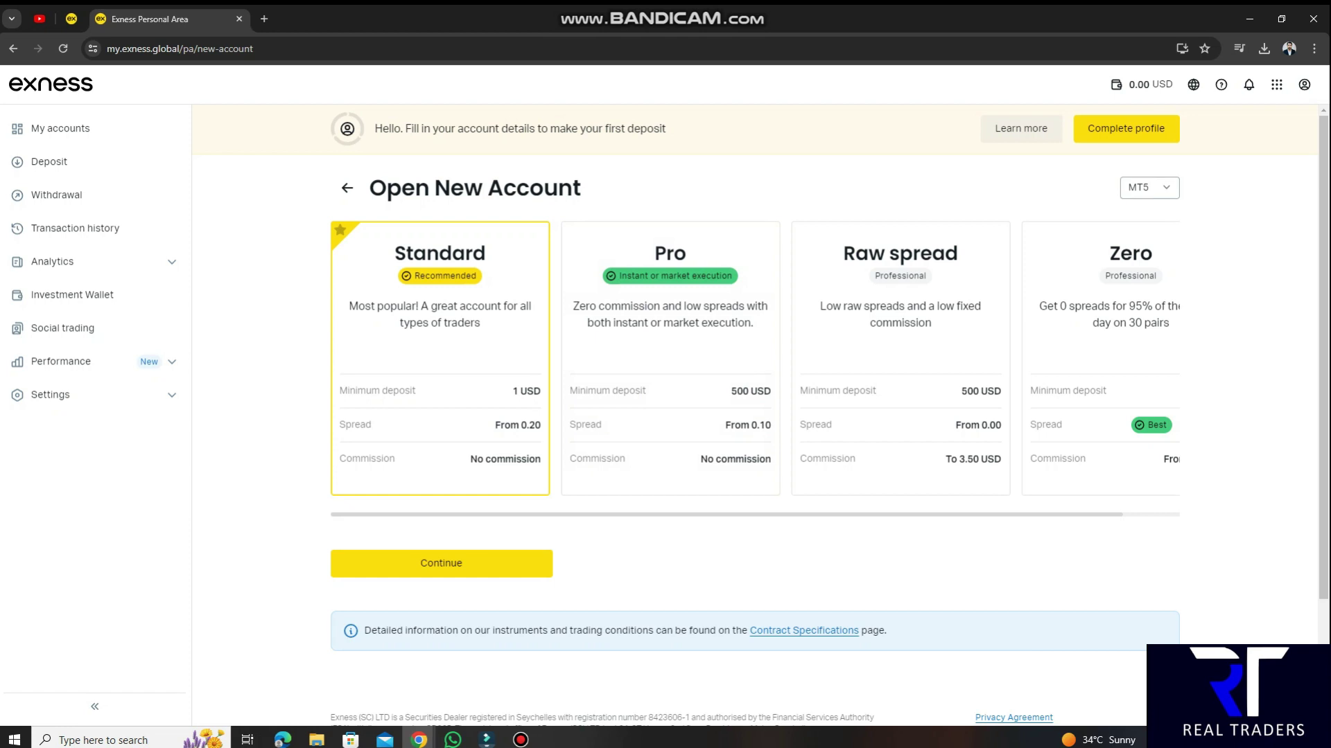
left_click(1149, 188)
left_click(1074, 214)
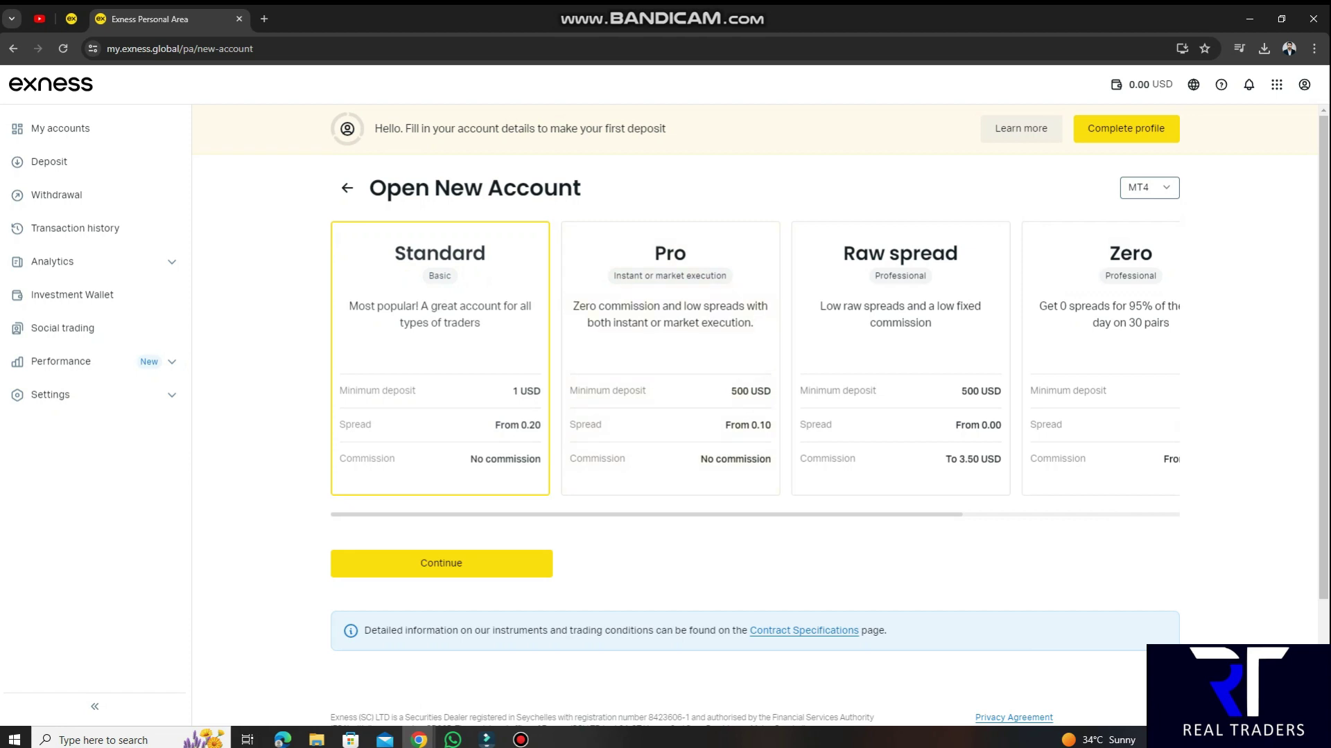
left_click(441, 563)
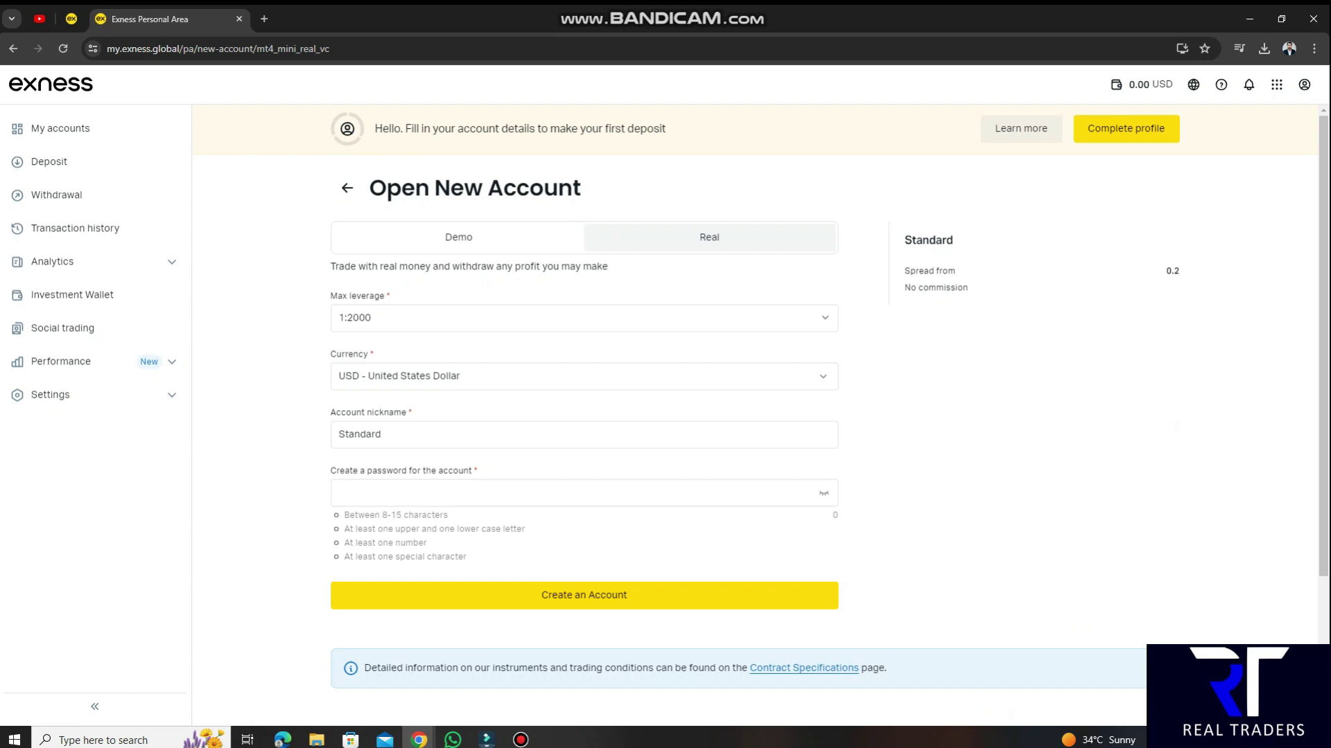
left_click(459, 237)
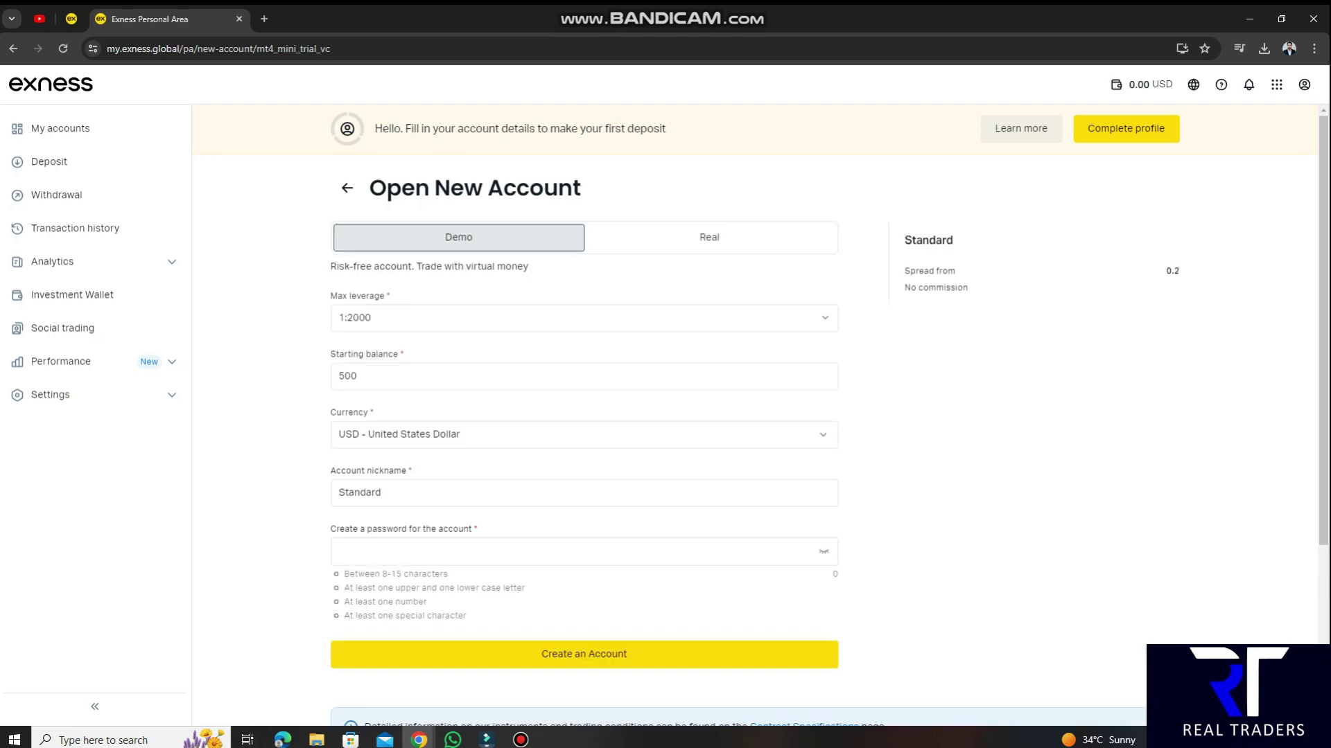
Step: Change the starting balance from 500 to 1000, keeping USD as the currency
left_click(584, 376)
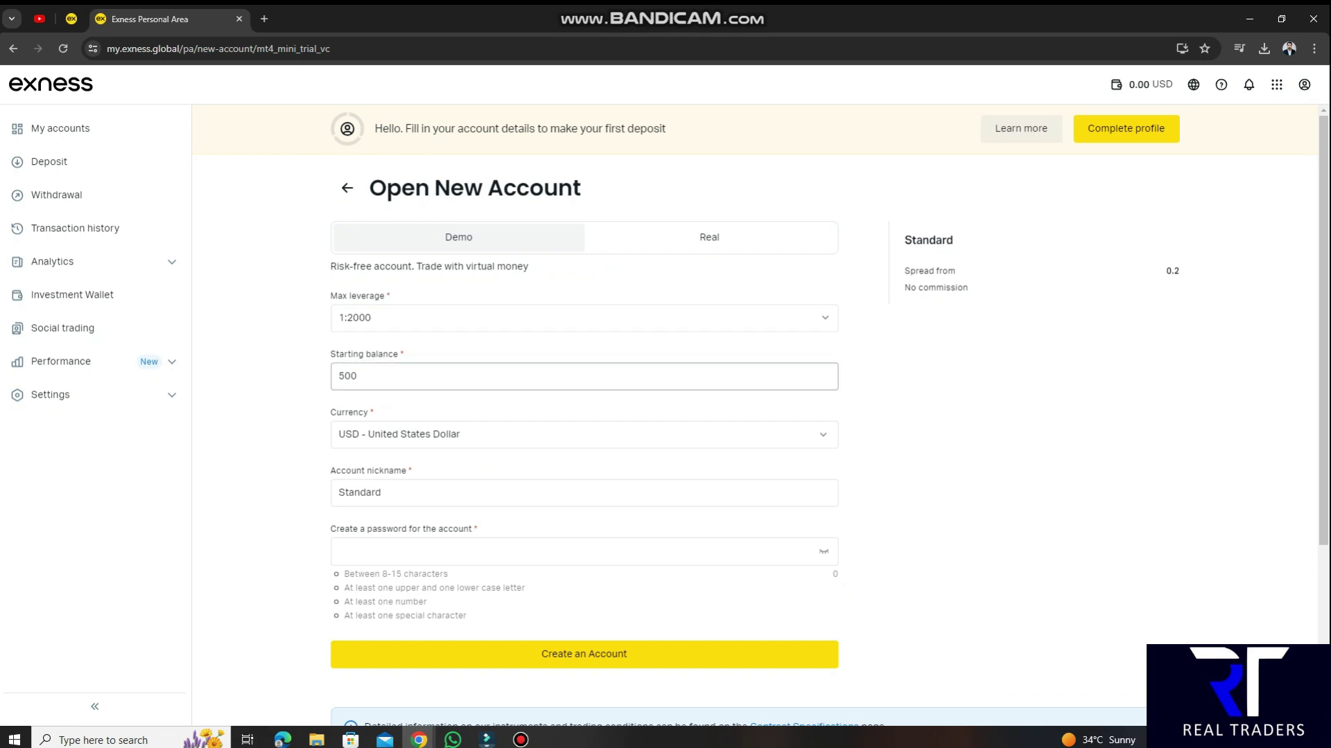
left_click(339, 376)
double_click(347, 376)
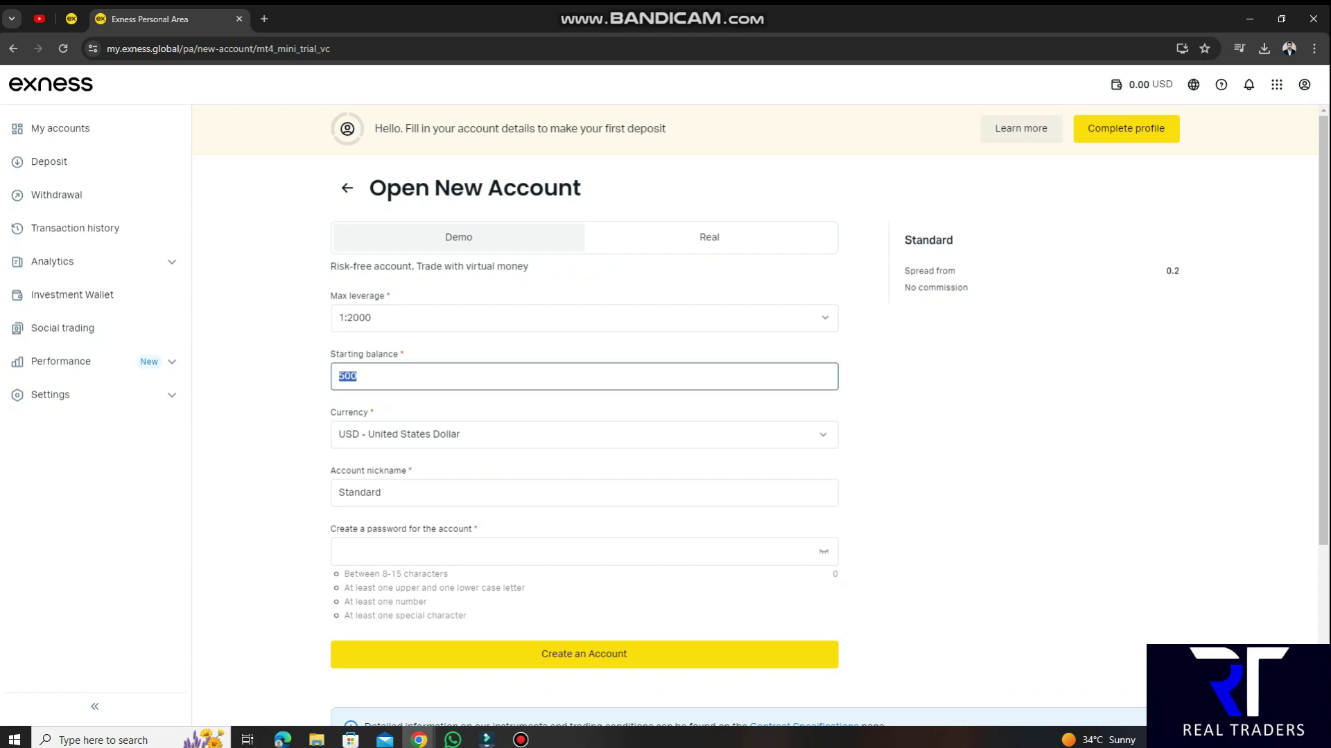
type("1000")
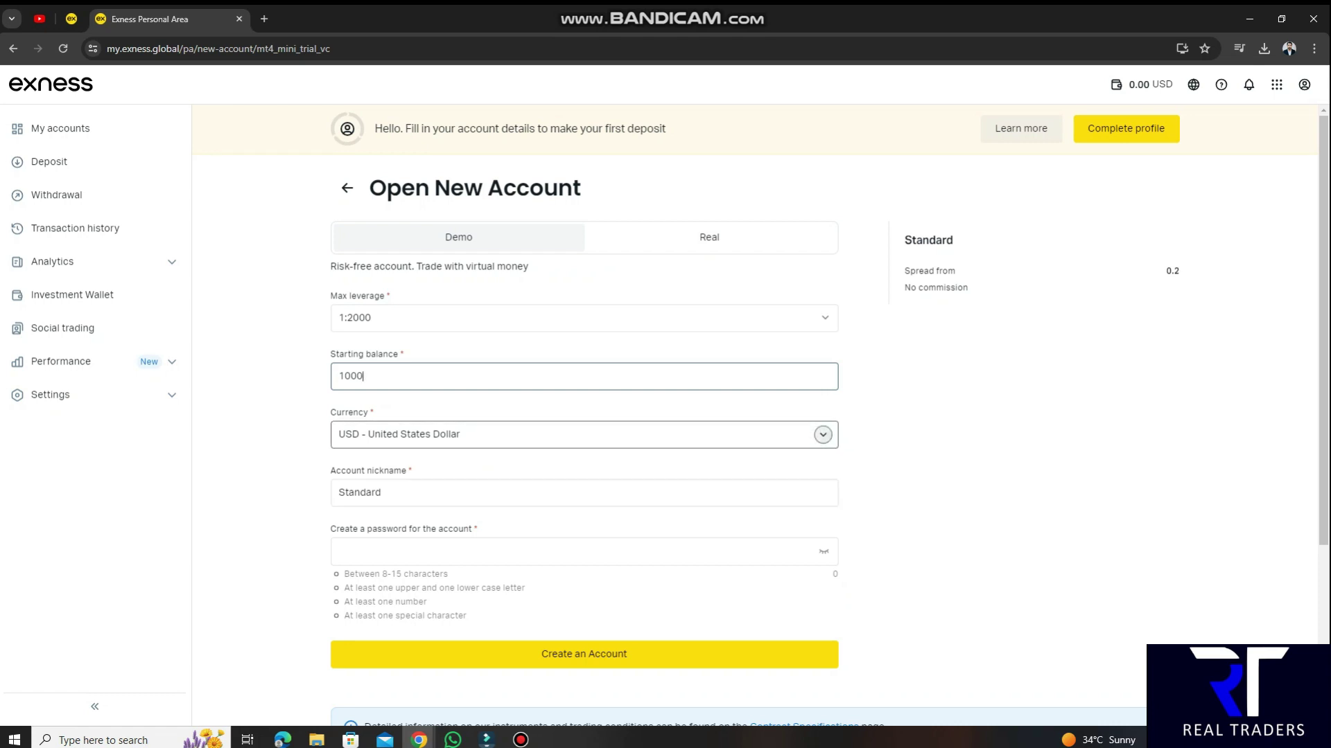
left_click(823, 434)
key("Tab")
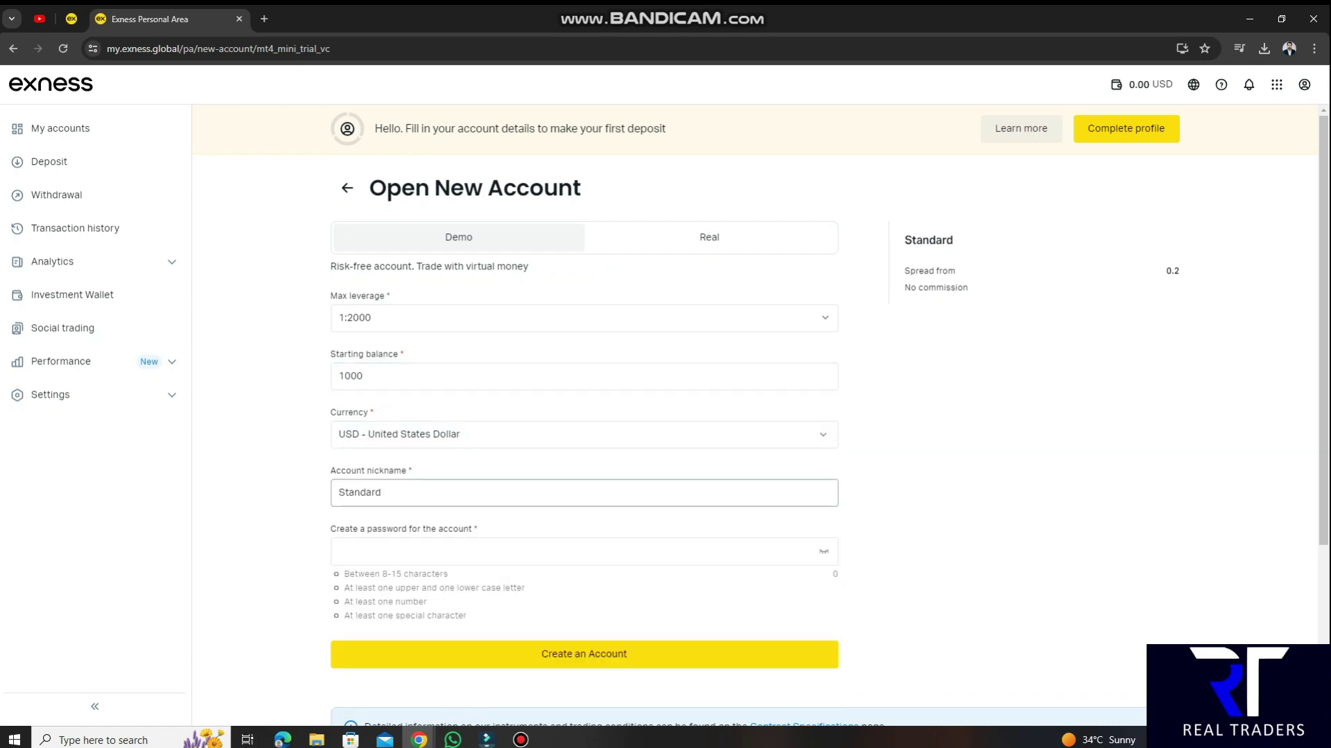
Step: Name the account 'Test Account', enter a password, and create it
key("Tab")
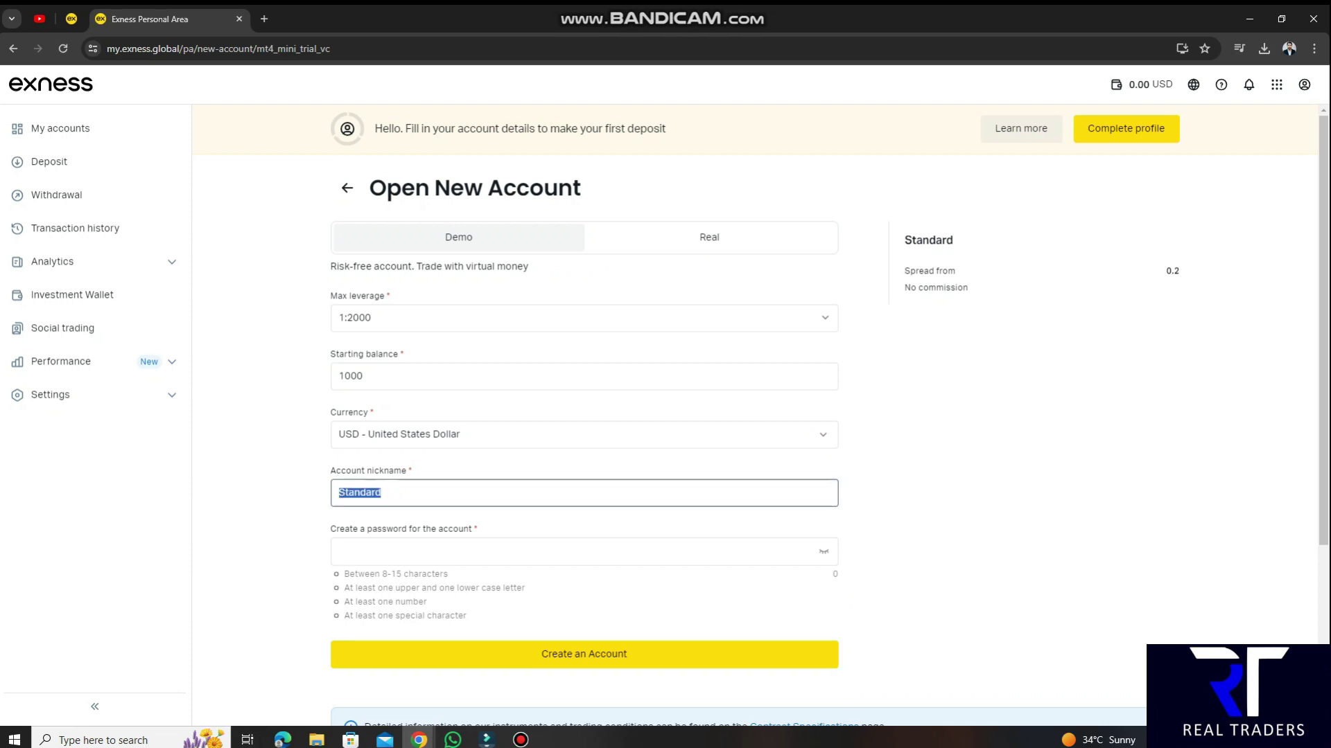
type("Test Aco")
key("BackSpace")
type("count")
left_click(340, 552)
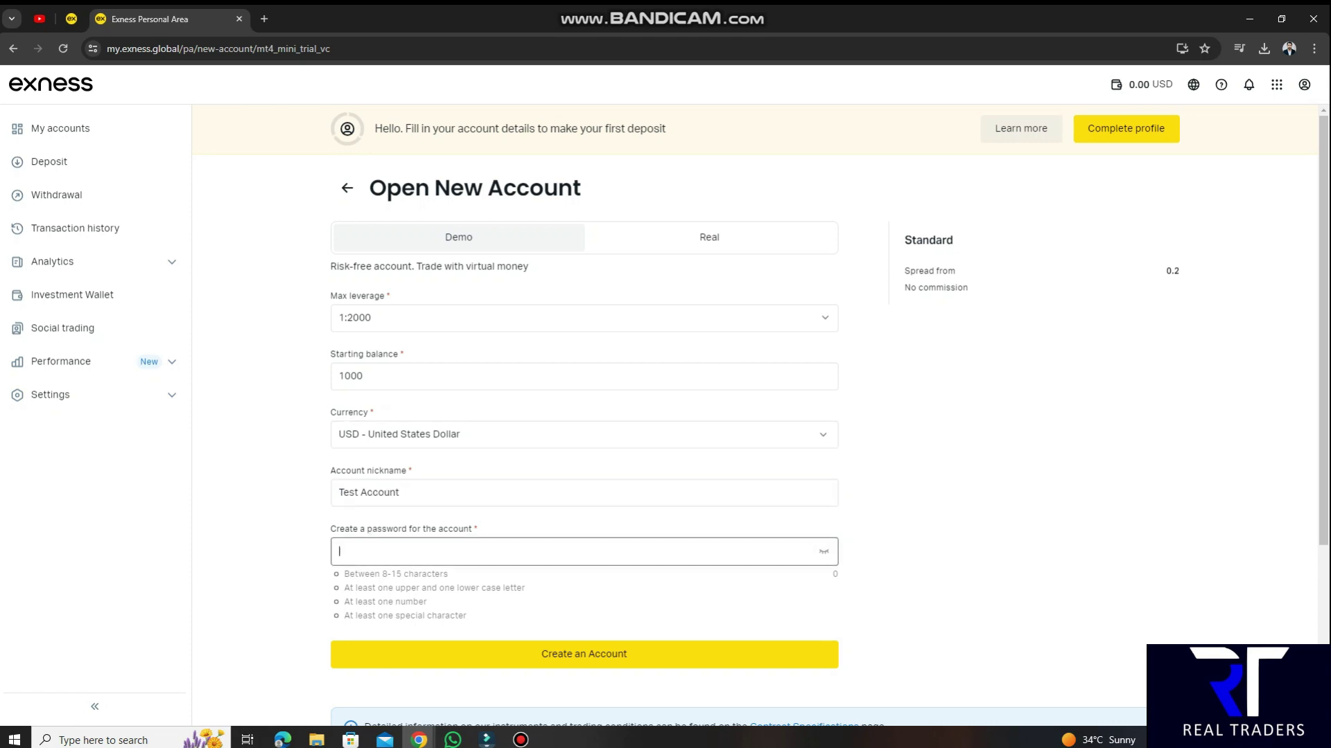
type("••••••••")
key("Return")
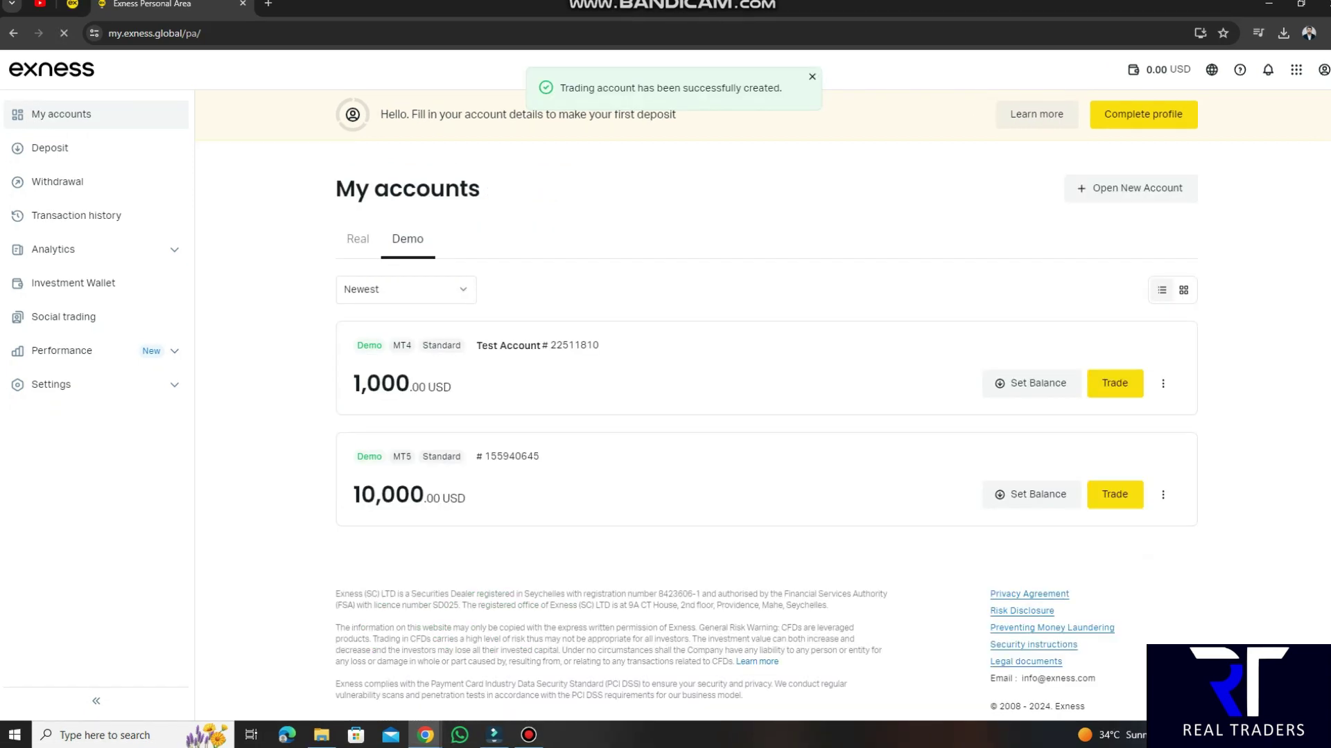
Step: Reduce the MT5 demo account's balance from 10,000 to 1,000 USD
left_click_drag(555, 103, 724, 104)
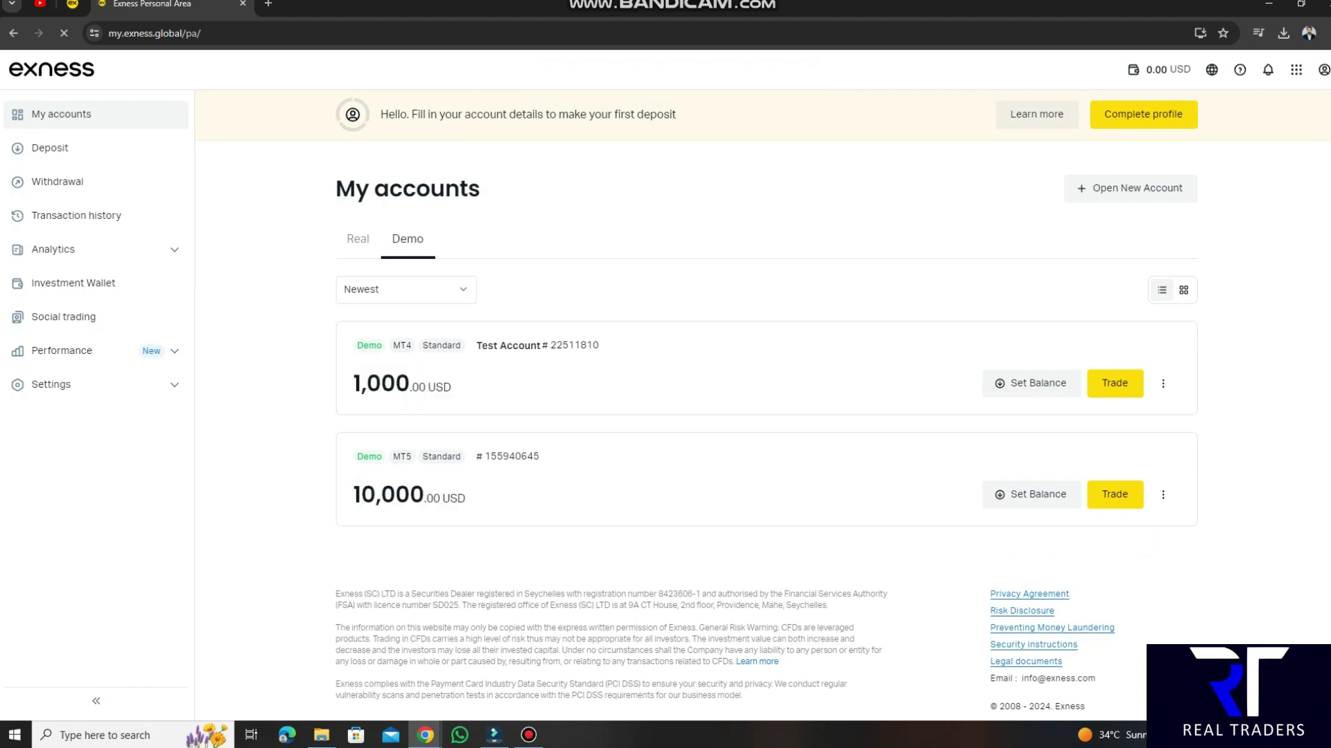
left_click(1031, 494)
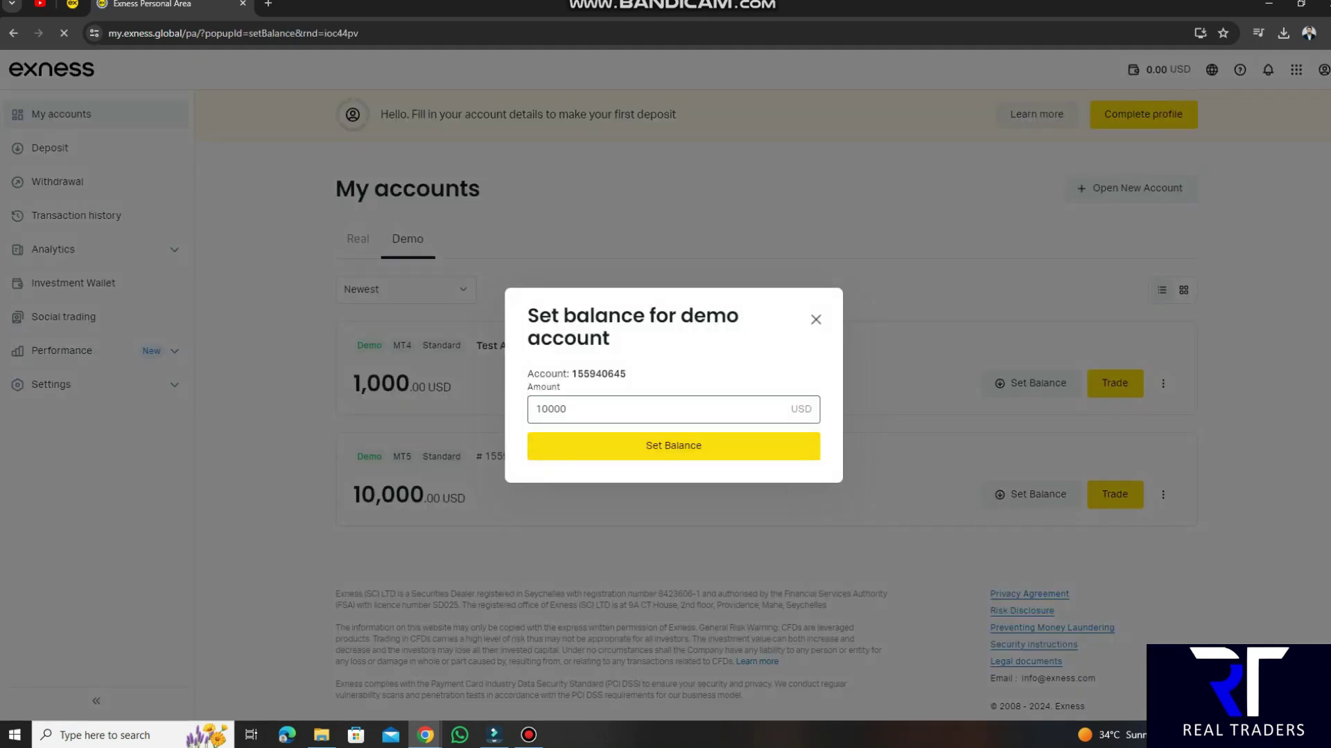
key("BackSpace")
key("Return")
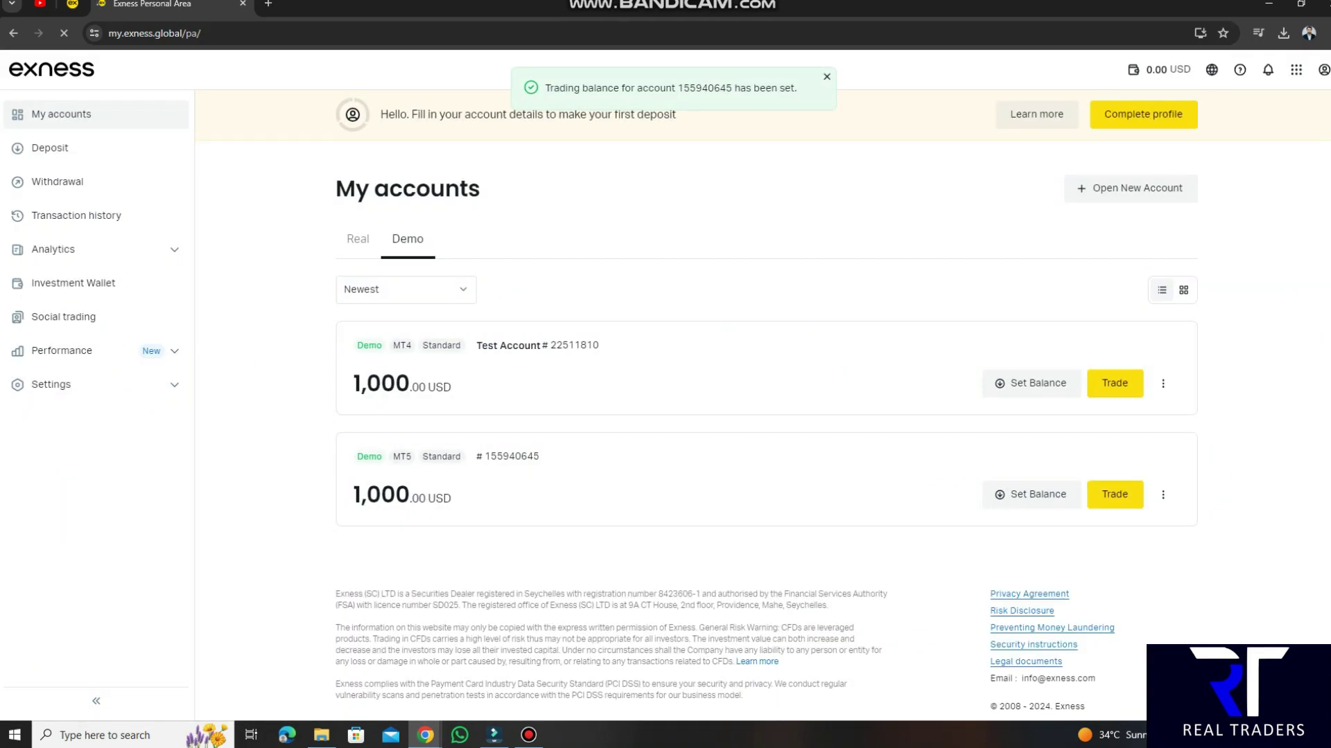
double_click(393, 115)
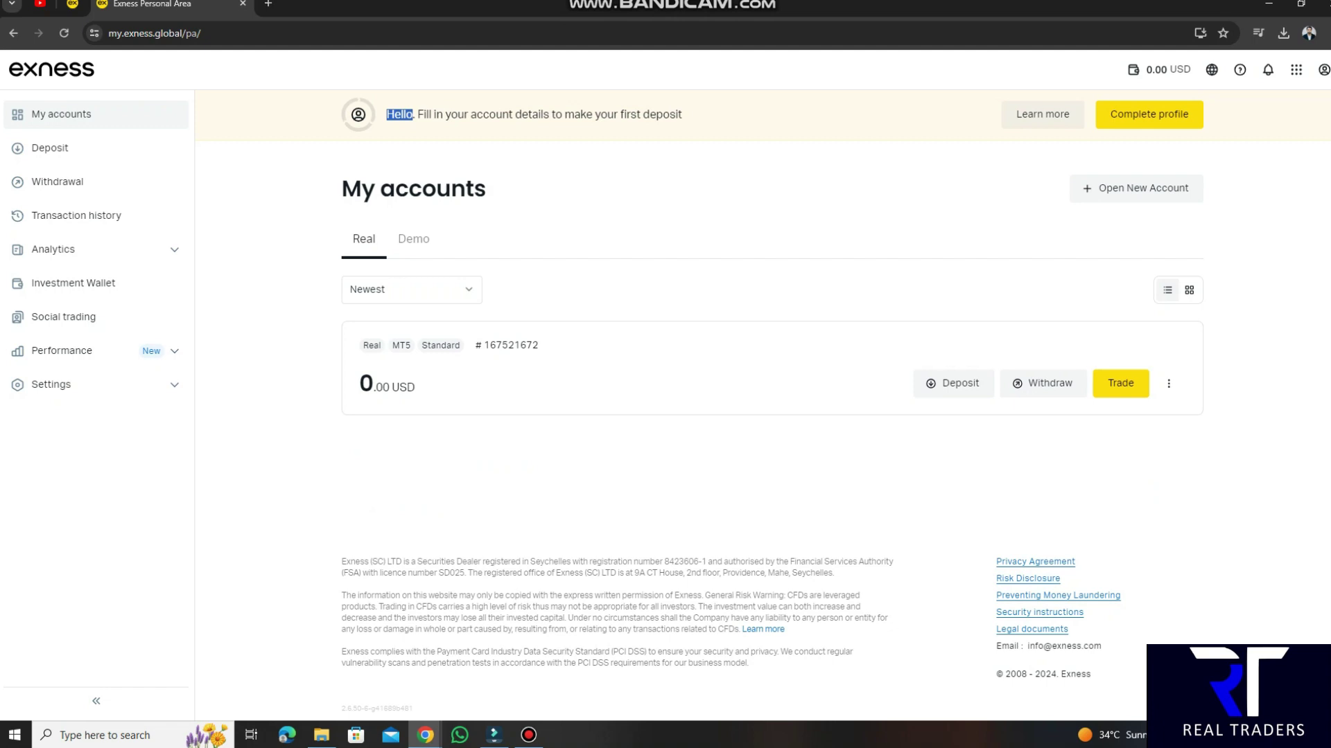
Step: Review the demo and real account lists, pointing out the USD wallet balance
left_click(414, 238)
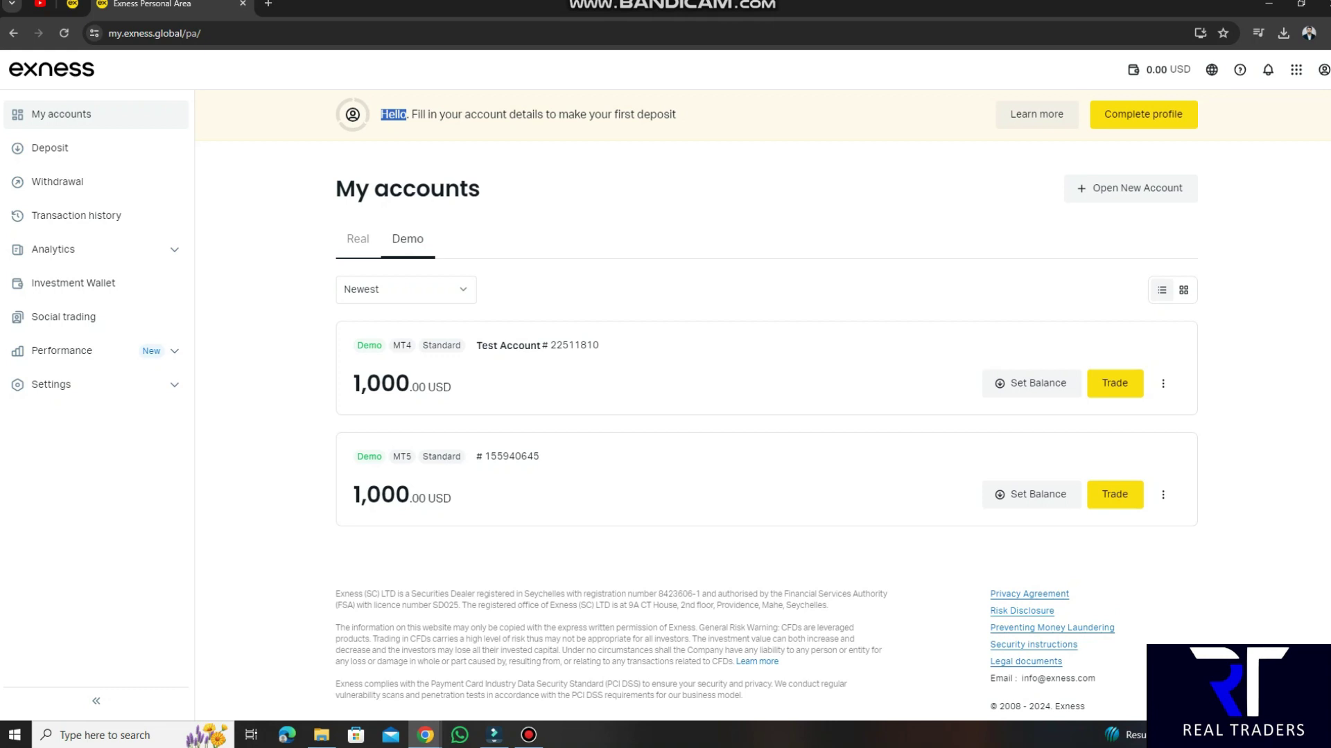
left_click(358, 238)
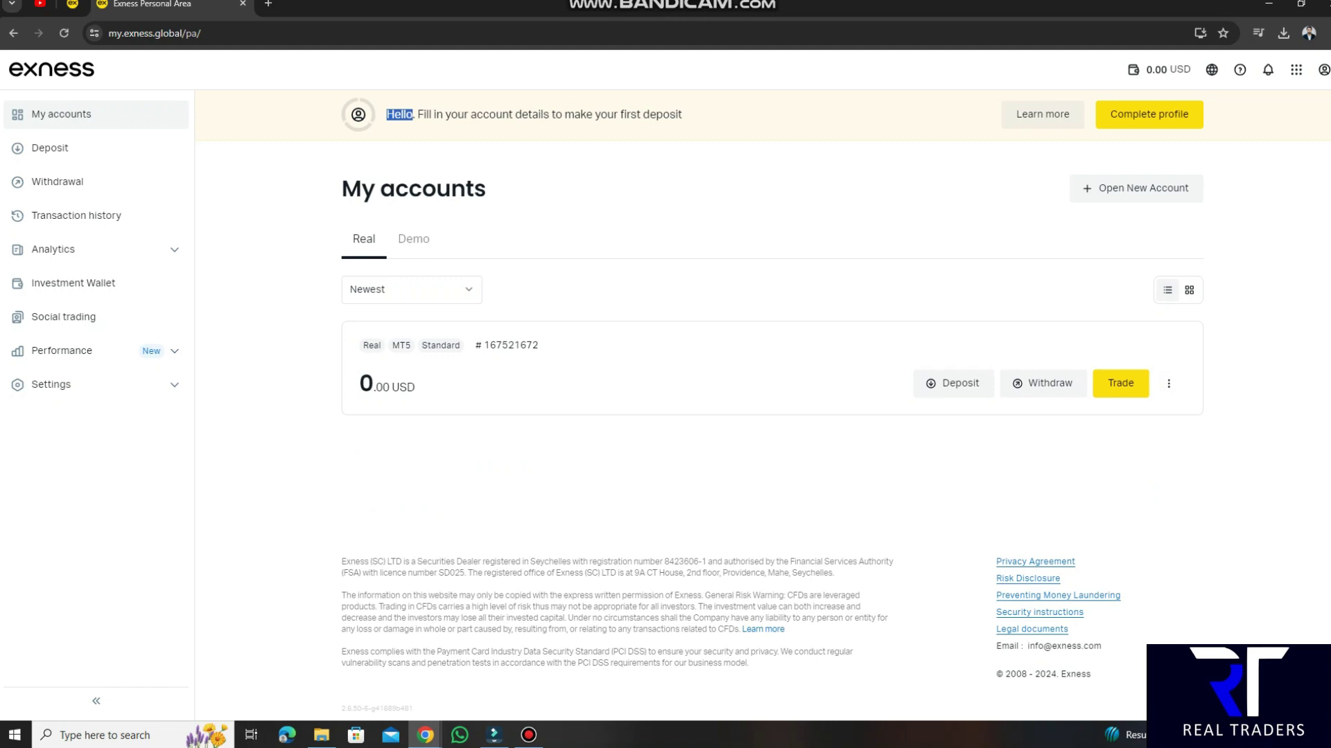
left_click_drag(392, 386, 414, 387)
Step: Start a new MT4 account and continue with the Standard Cent account type
left_click(1136, 188)
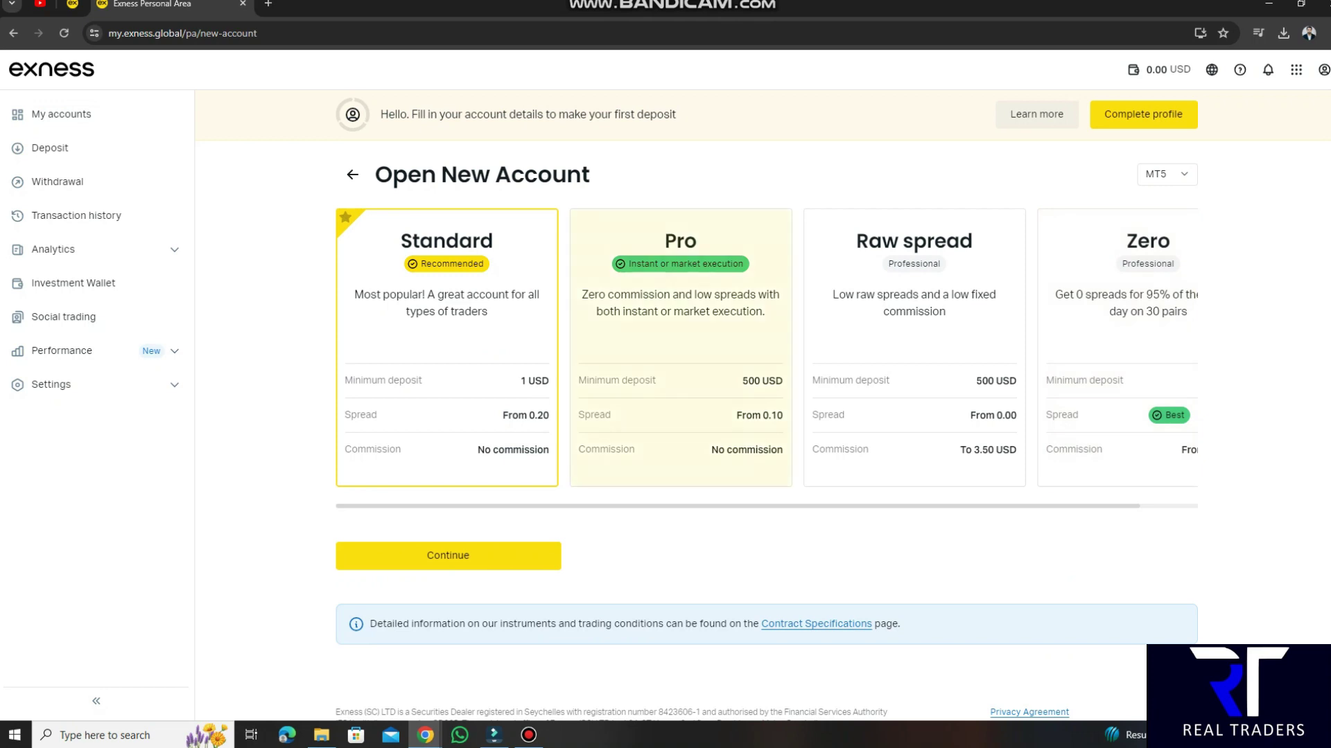
left_click(1166, 174)
left_click(1082, 227)
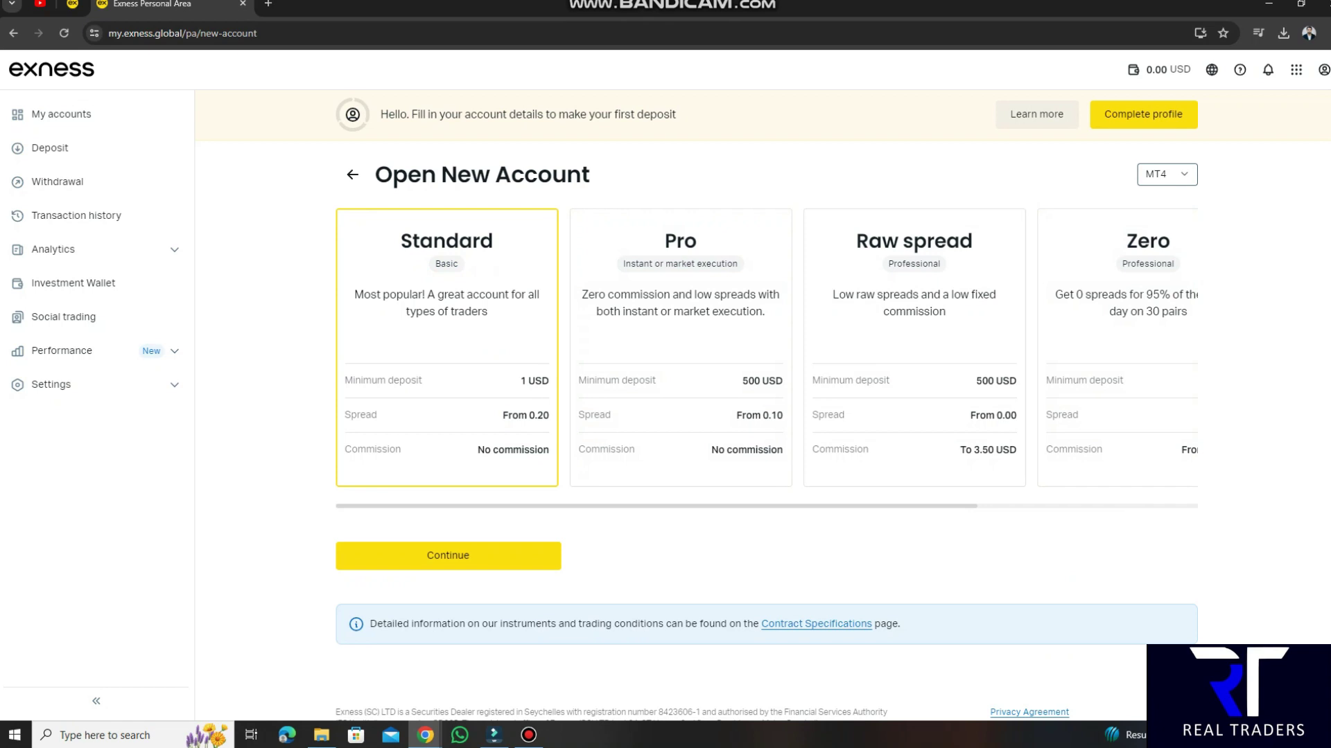
left_click(681, 346)
left_click(914, 347)
scroll(766, 347, "right", 5)
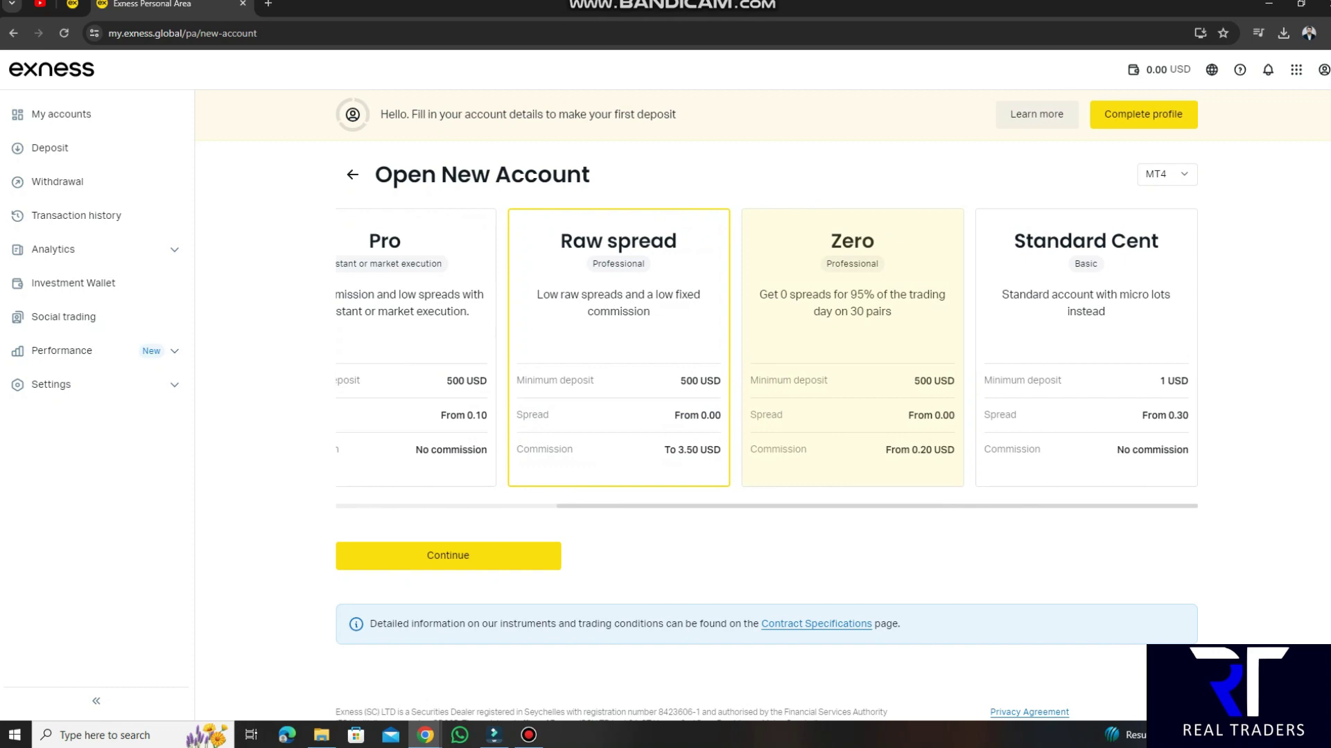
left_click(1086, 347)
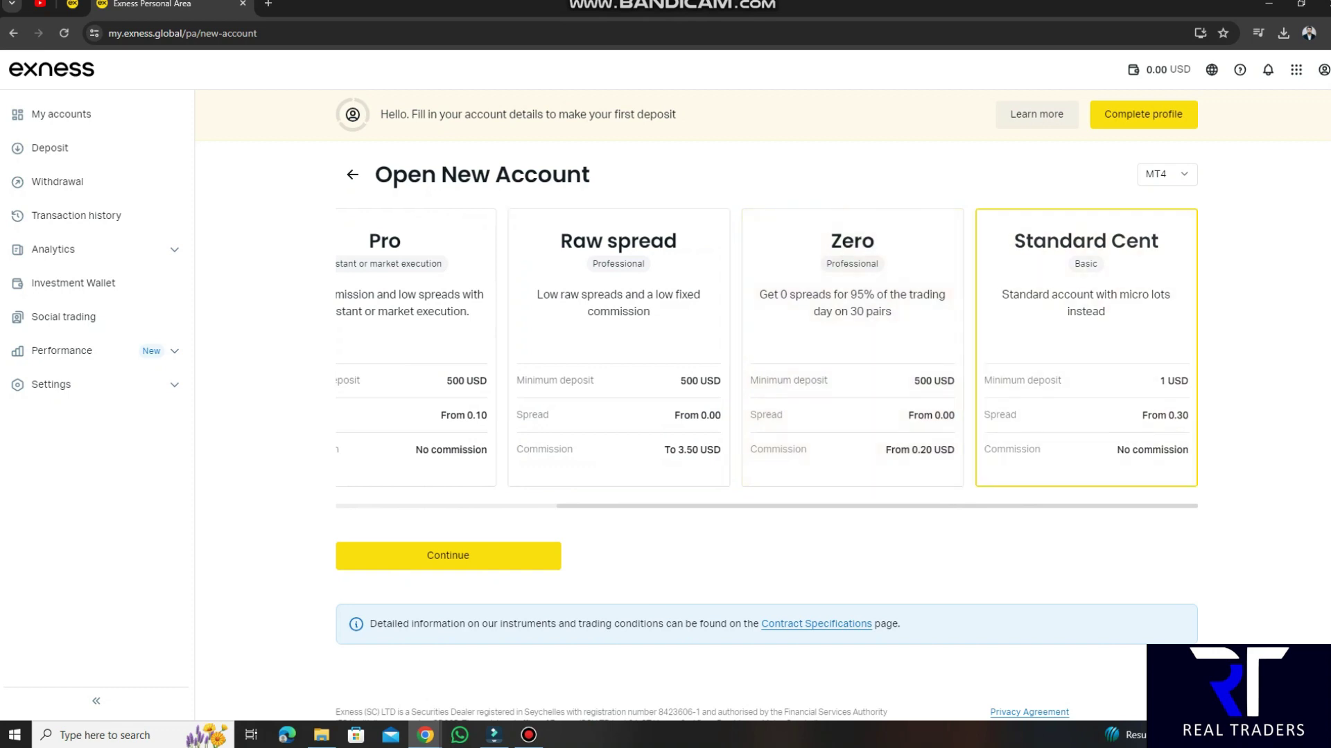
left_click(448, 555)
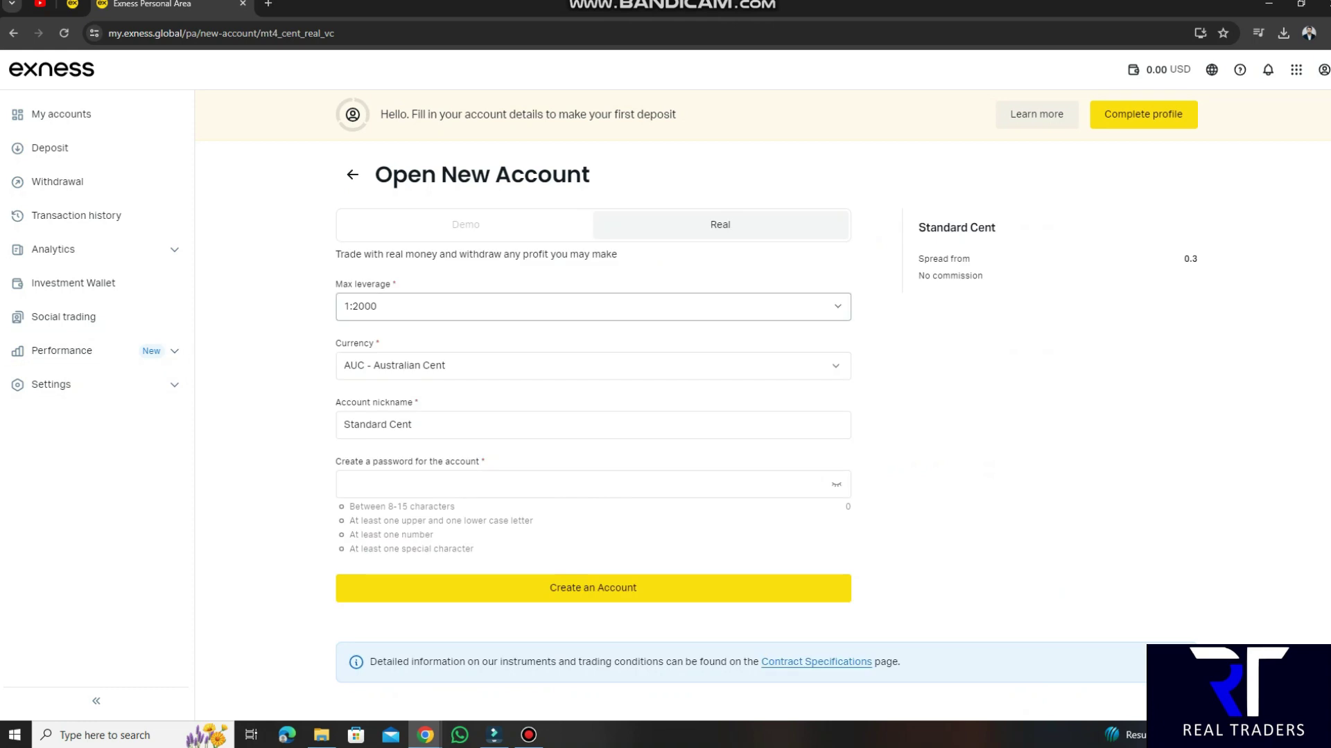
Step: Set maximum leverage to 1:100 and currency to United States Cent
left_click(593, 306)
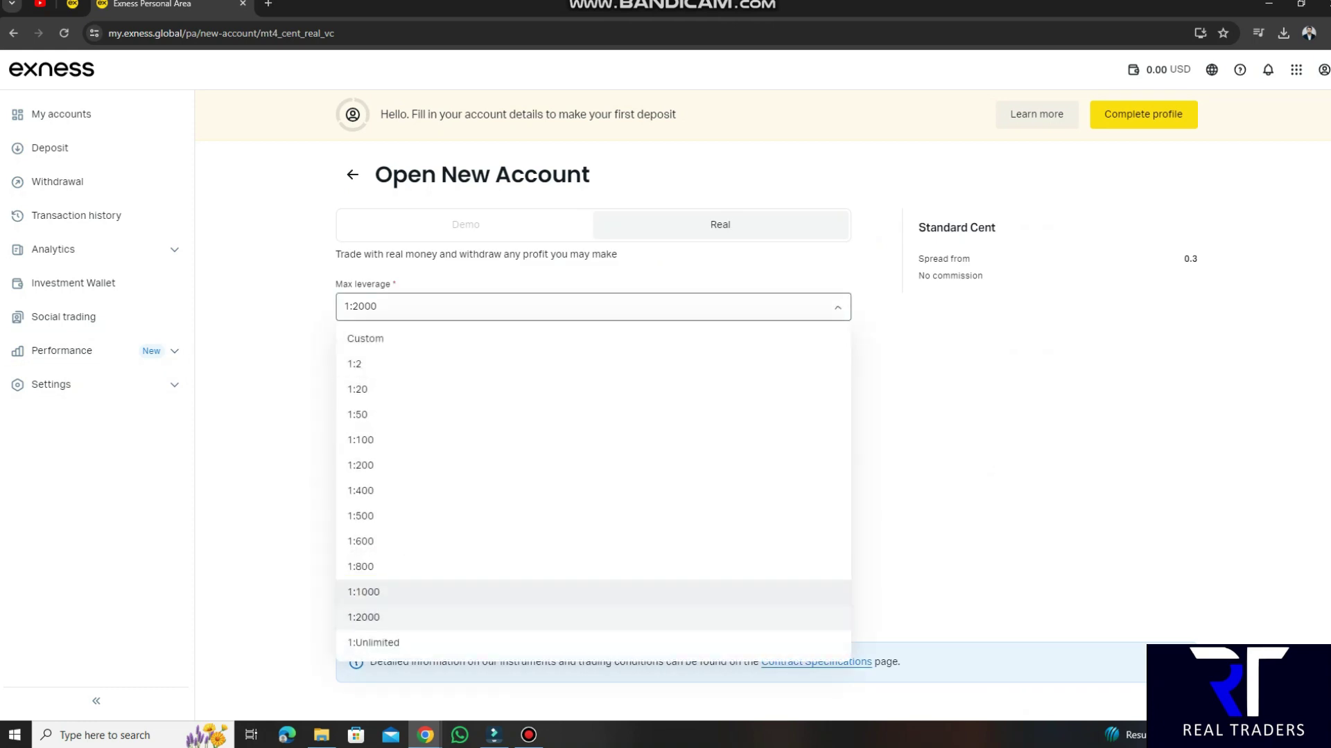
left_click(485, 440)
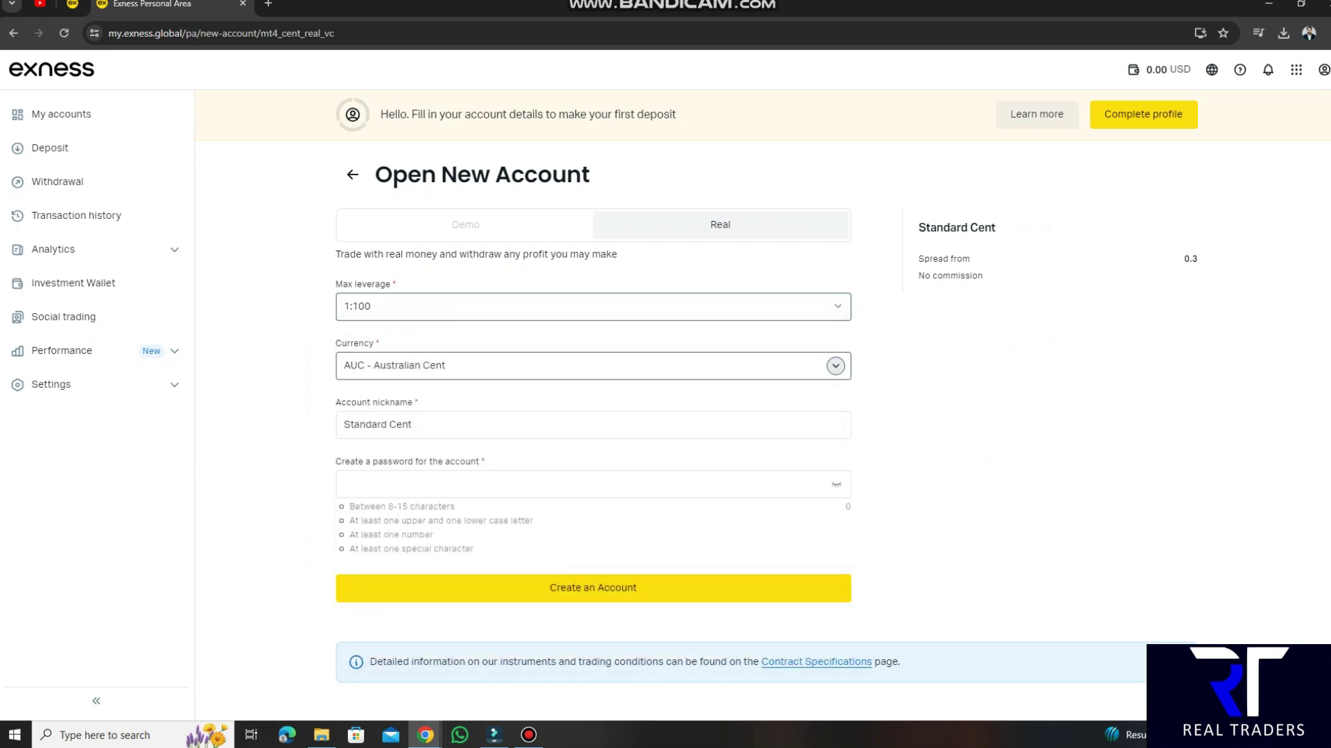
left_click(836, 365)
key("Down")
key("Down")
key("Down")
key("Down")
key("Return")
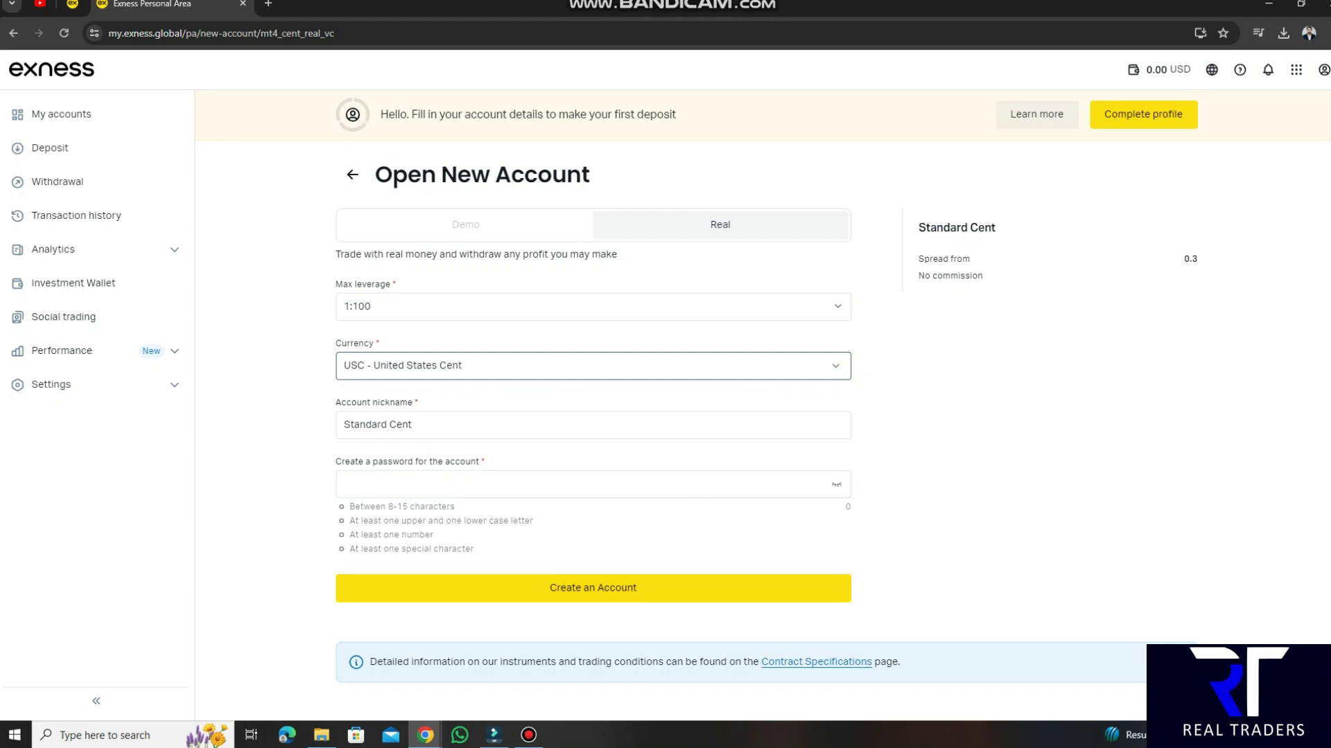
Step: Rename the account to 'Test', enter a password, and create it
left_click(486, 425)
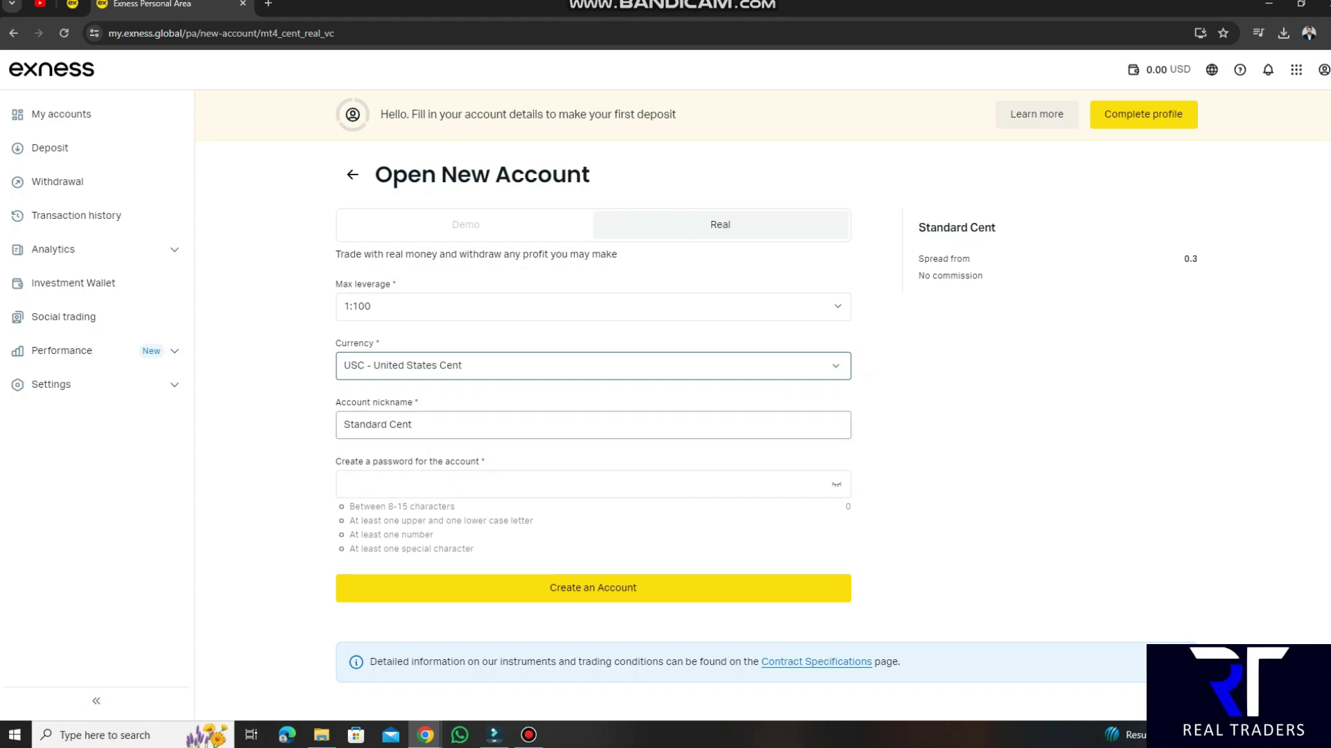
left_click_drag(485, 425, 344, 425)
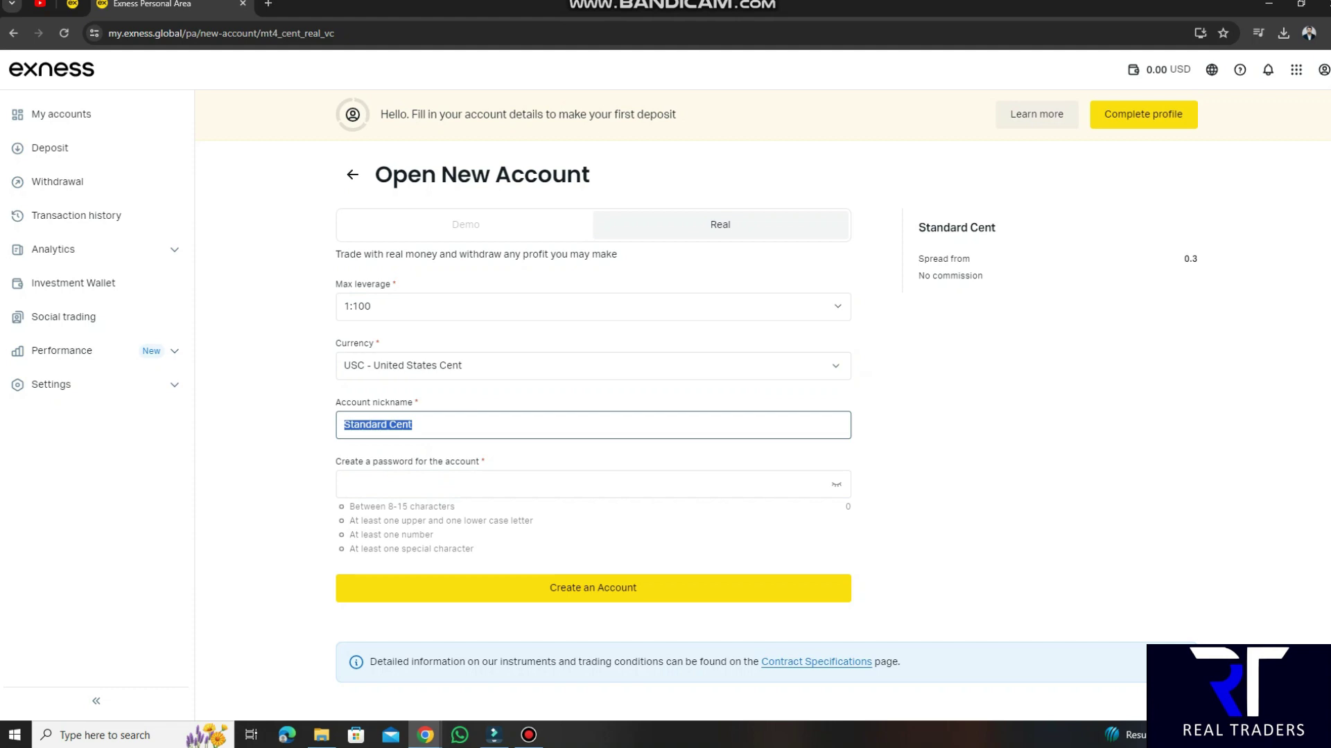
type("Test")
left_click(593, 484)
key("Return")
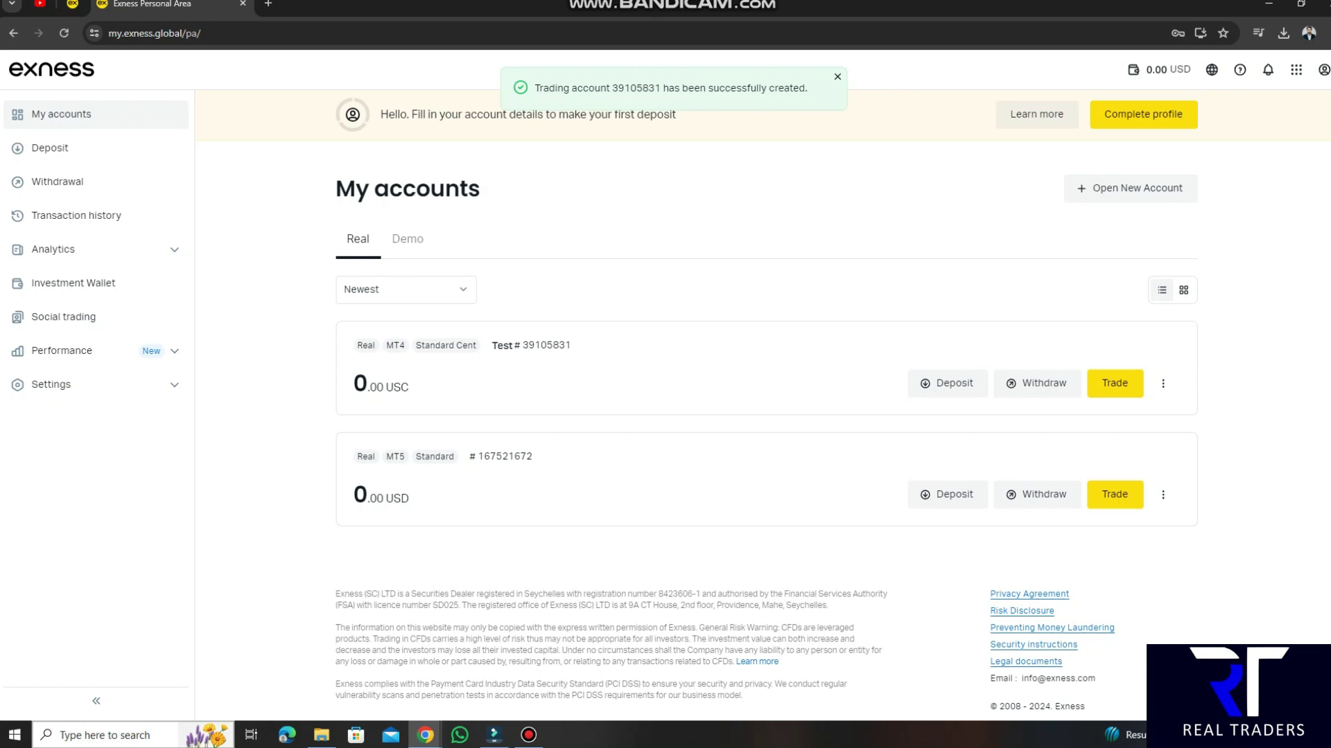
Step: Launch Notepad from Windows search
key("super+s")
type("n")
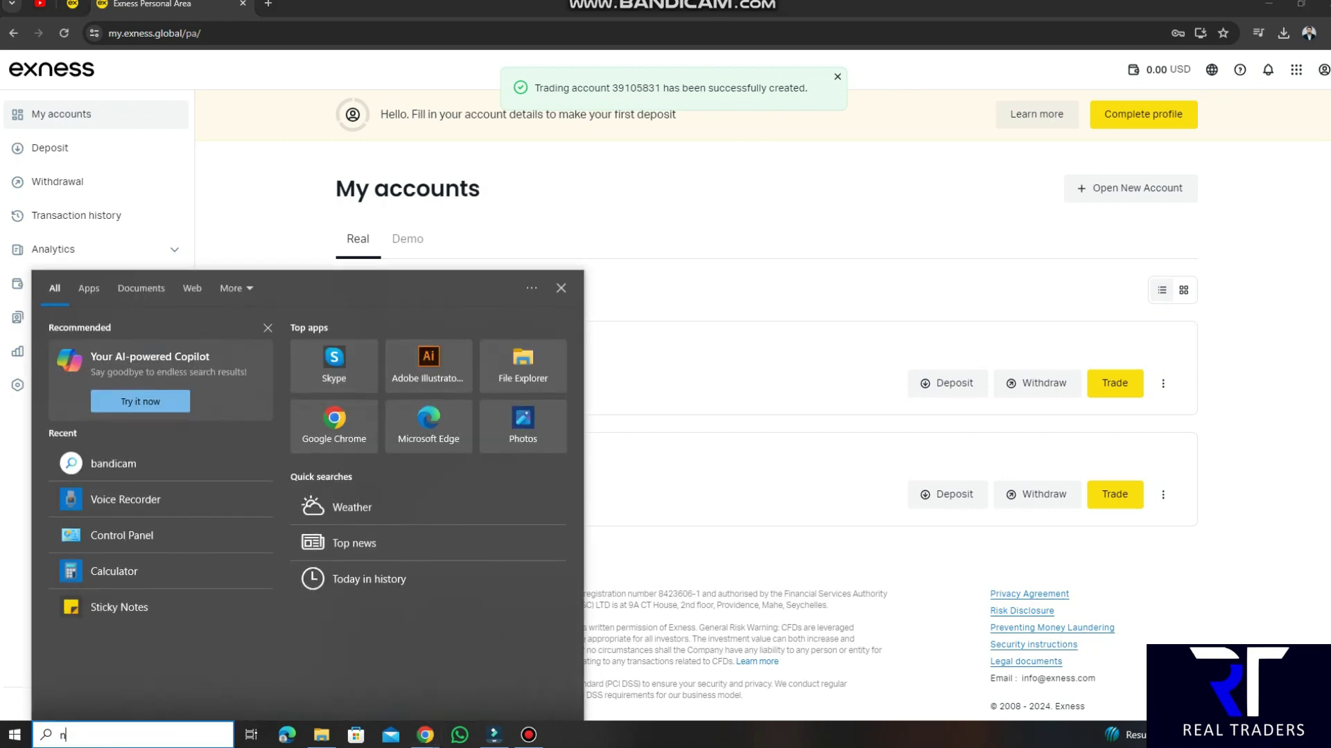
type("ote")
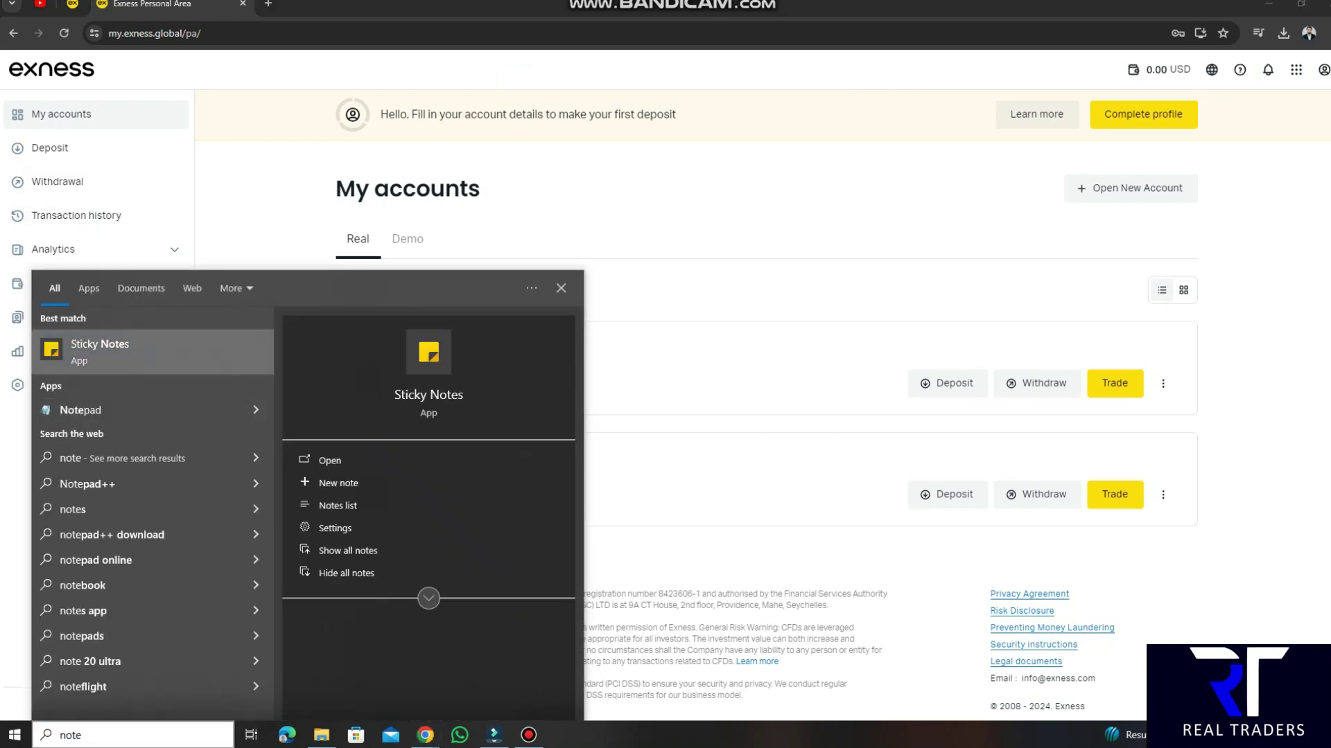
key("Down")
key("Return")
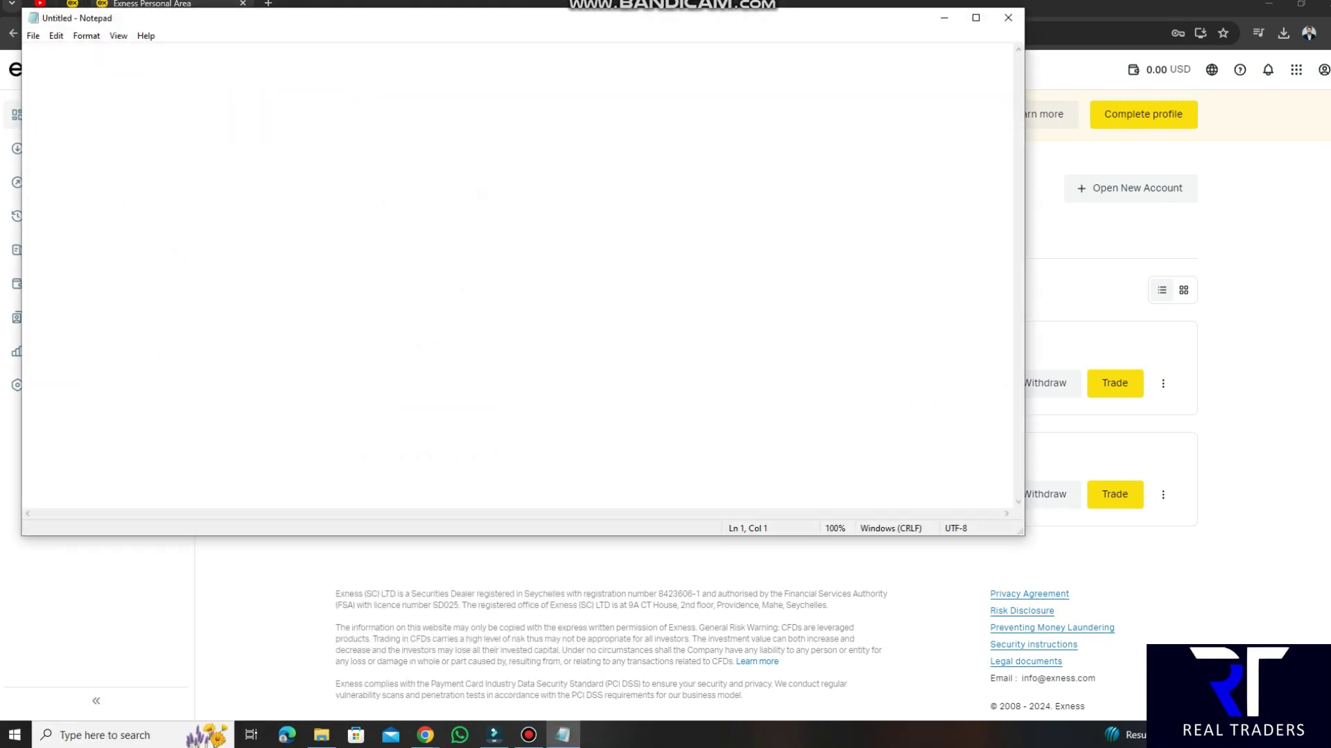
Step: Set the Notepad font to Consolas at size 48
key("Down")
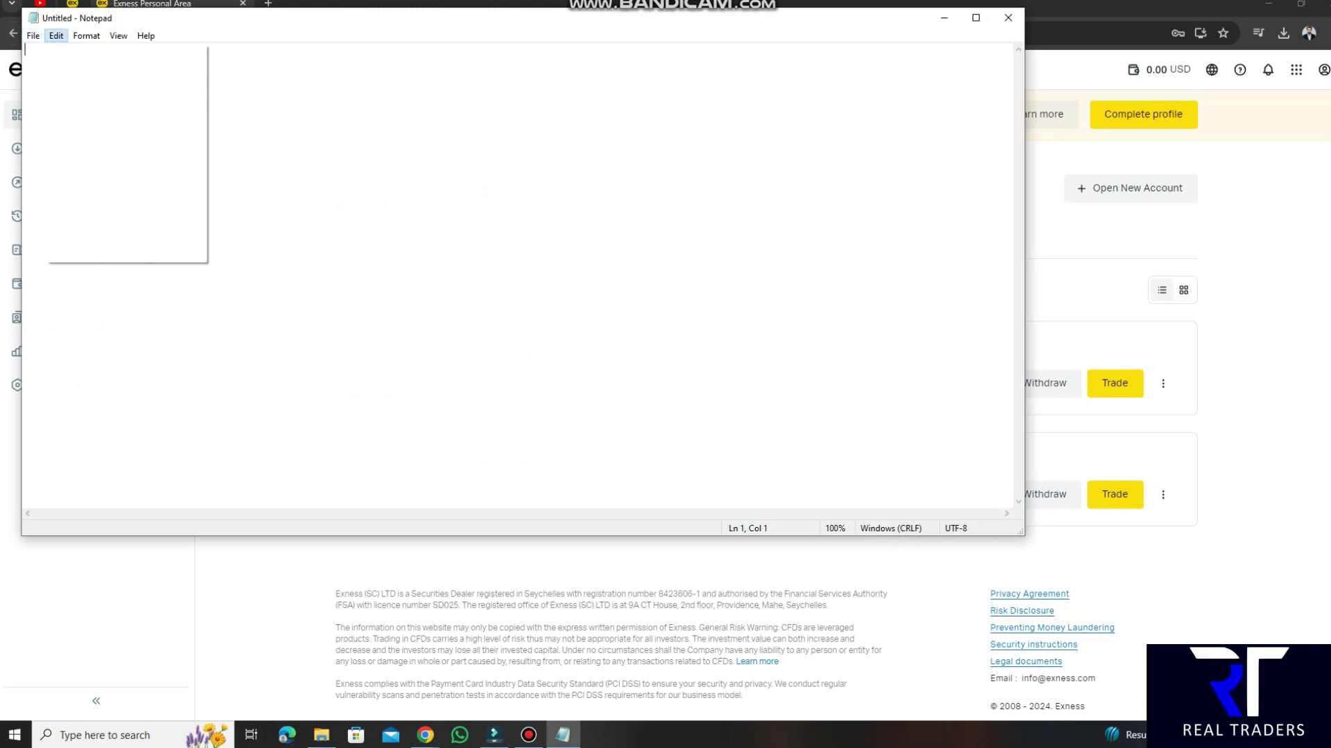
key("Right")
key("Right")
key("Down")
key("Down")
key("Return")
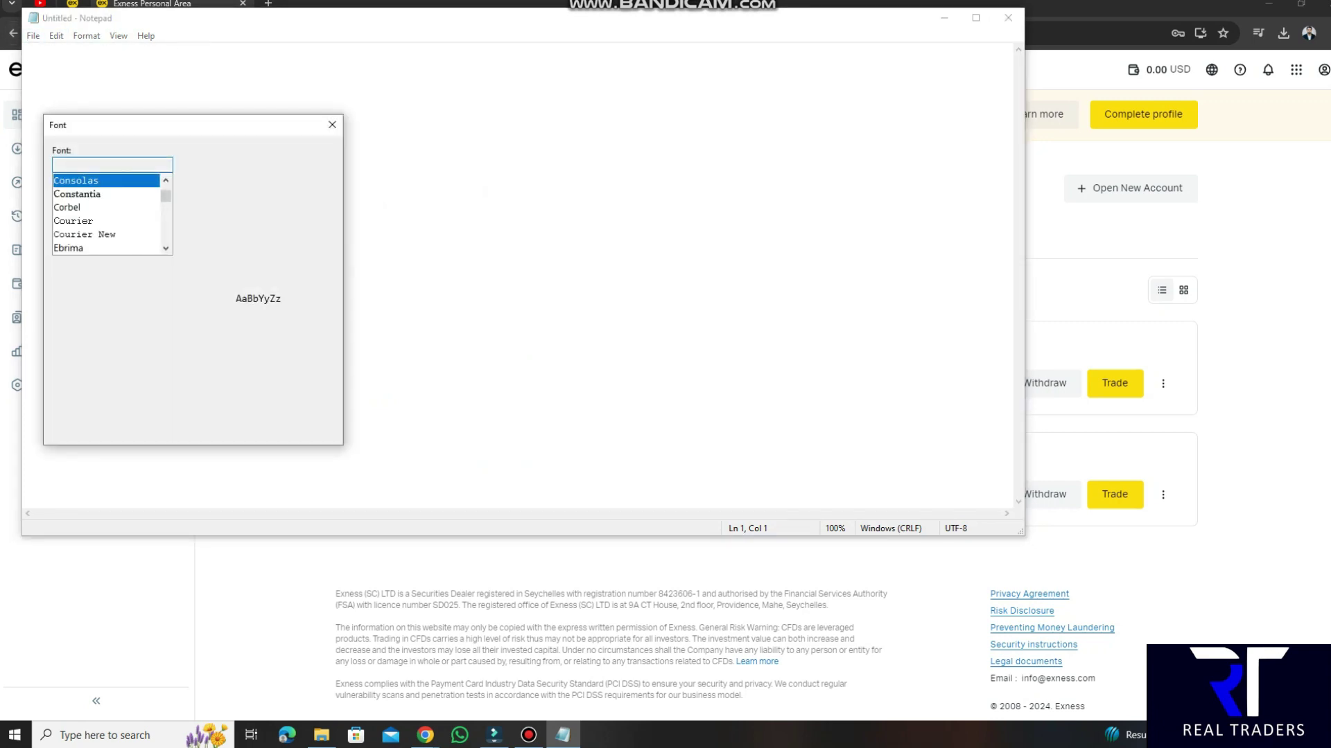
key("Tab")
key("Tab")
key("Down")
key("Down")
key("Down")
key("Down")
key("Down")
key("Down")
key("Down")
key("Down")
key("Down")
key("Down")
key("Down")
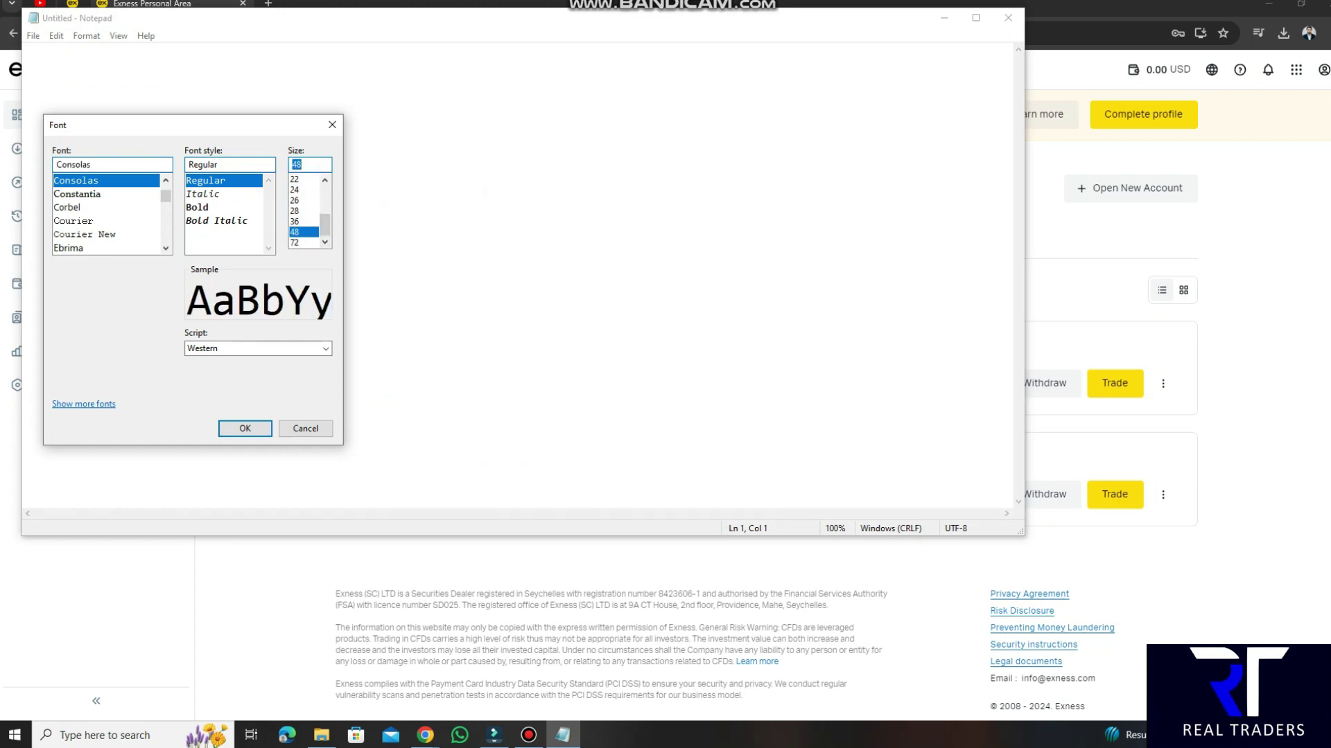
key("Return")
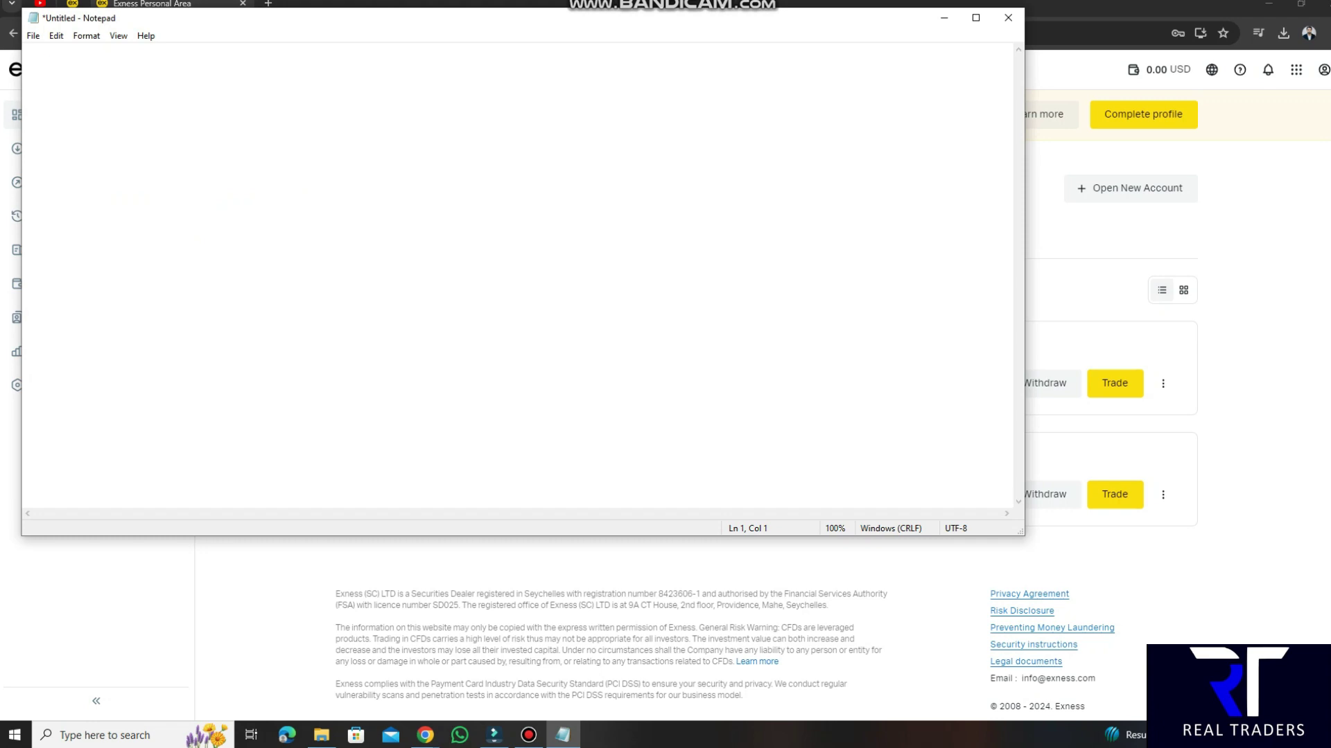
Step: Type the amounts 100$, 1$ and 5$ on the first line, separated by spaces
type("100$")
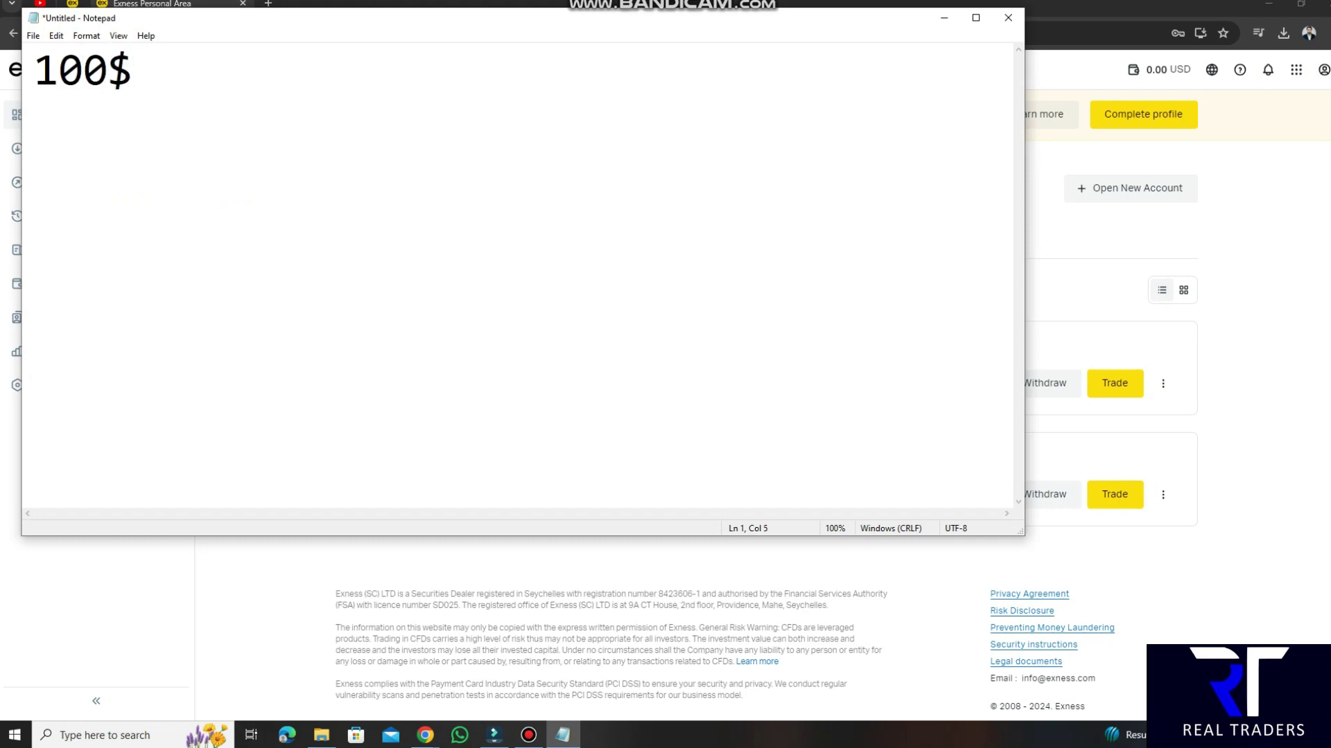
key("Left")
key("Left")
key("Left")
key("Left")
key("Left")
key("Left")
key("End")
type("1$")
key("Left")
key("Left")
key("Left")
key("Right")
key("Right")
key("Right")
key("Left")
key("Left")
key("Right")
key("Right")
type("5$")
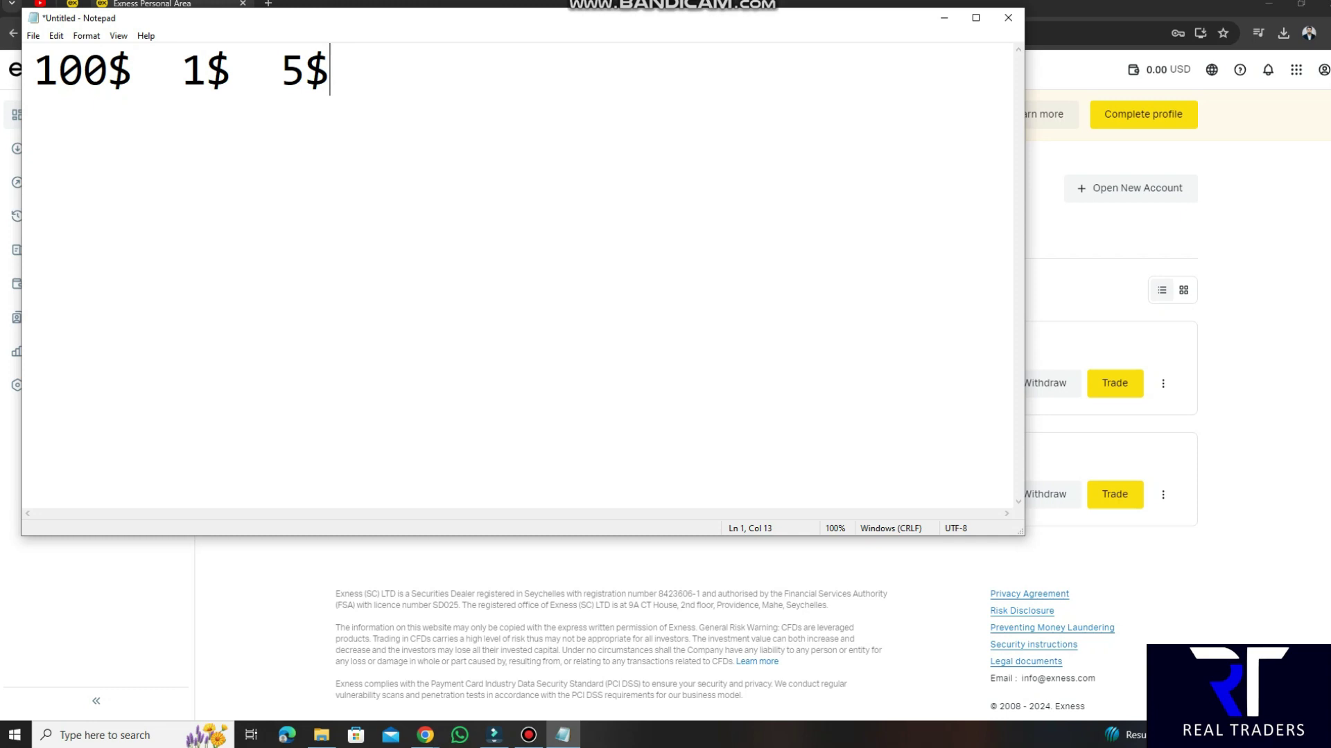
Step: Highlight 1$, the first line and 5$ in turn, then start a second line
left_click_drag(182, 69, 231, 69)
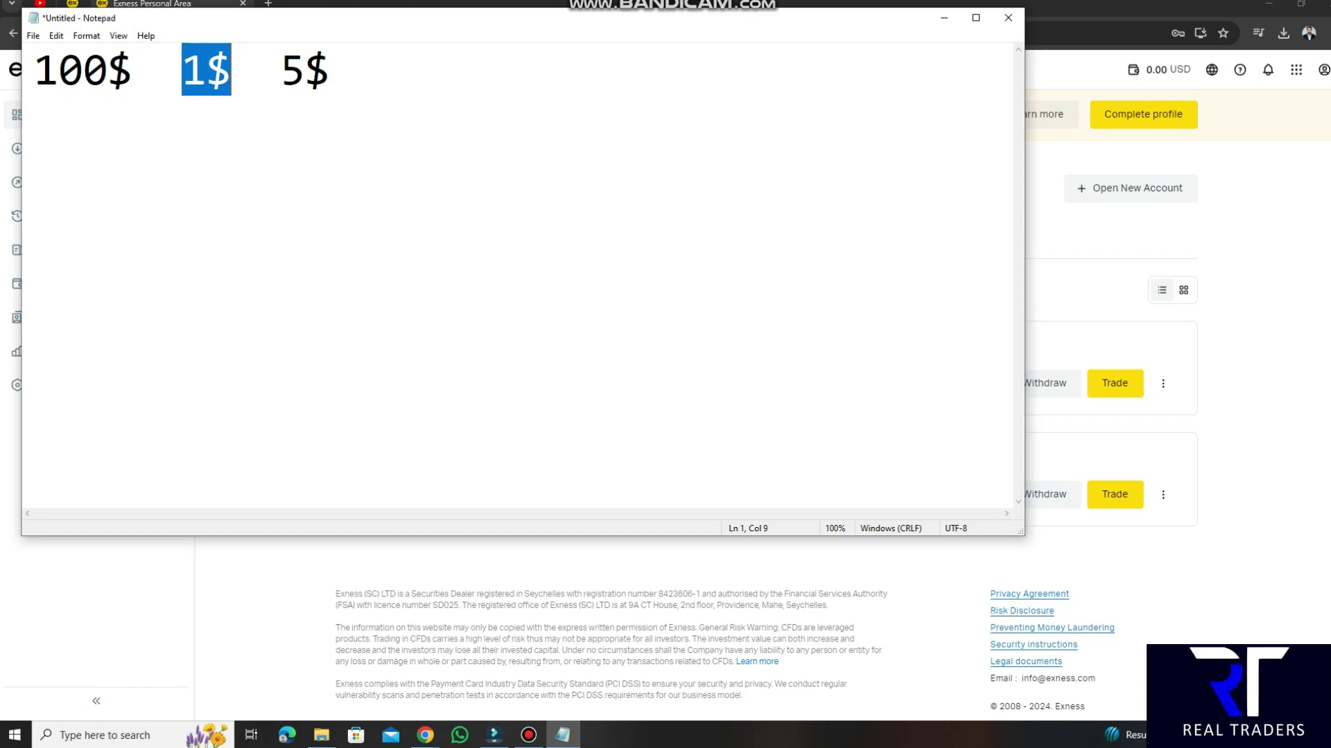
key("End")
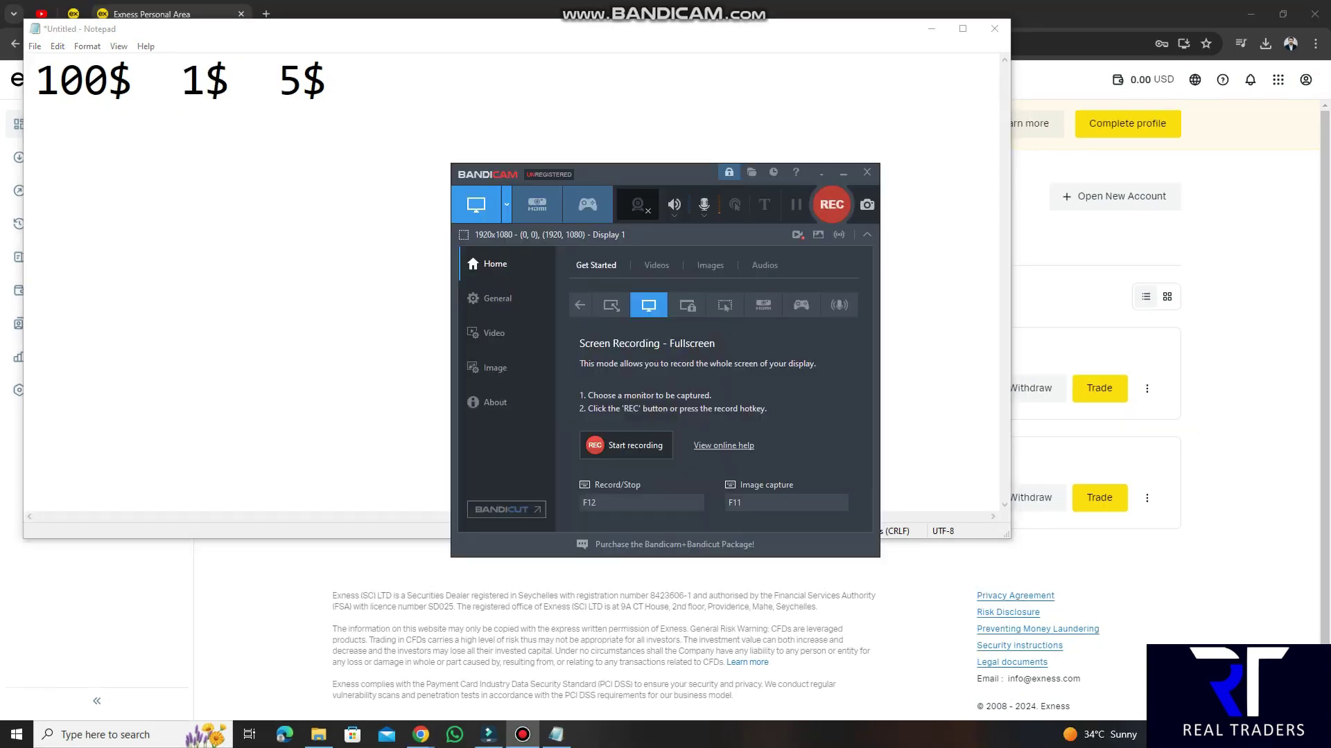
left_click(821, 174)
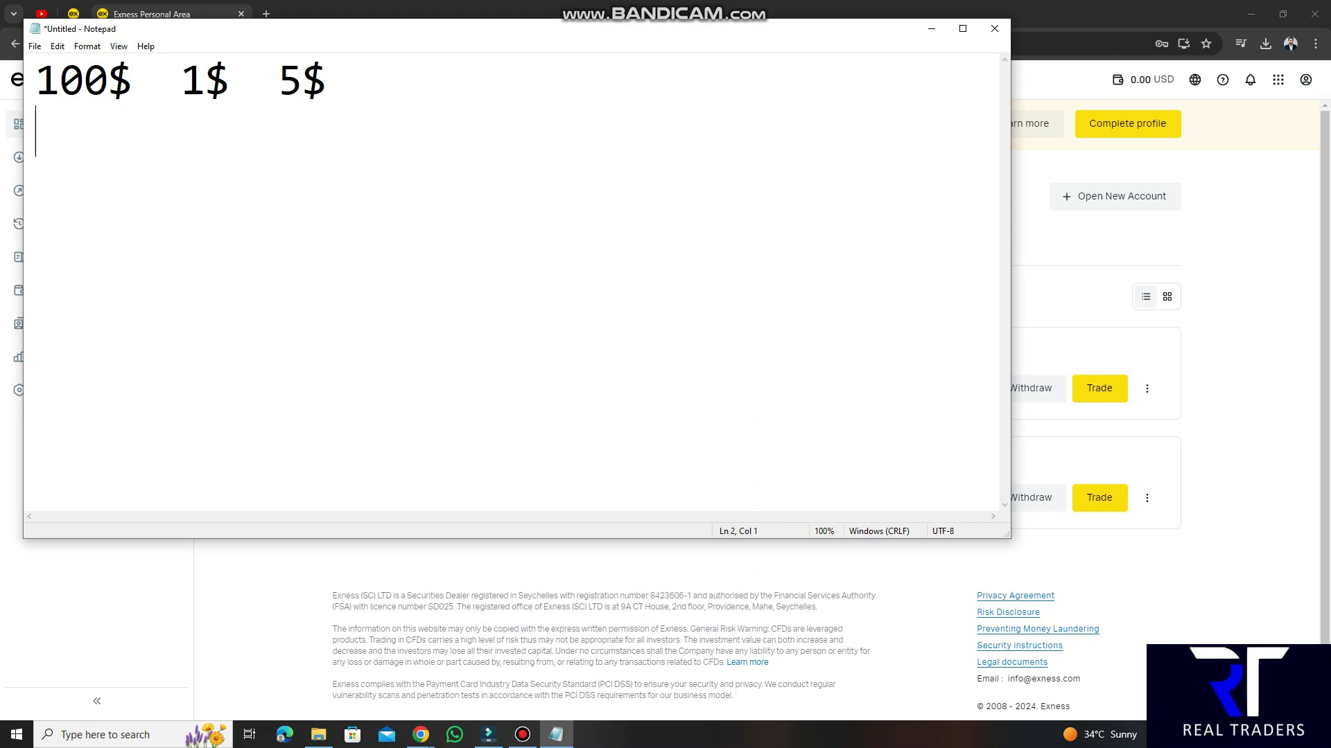
key("Left")
key("shift+Left")
key("shift+Left")
key("shift+Left")
key("shift+Left")
key("shift+Left")
key("shift+Left")
key("shift+Left")
key("shift+Left")
key("shift+Left")
key("shift+Left")
key("shift+Left")
key("shift+Left")
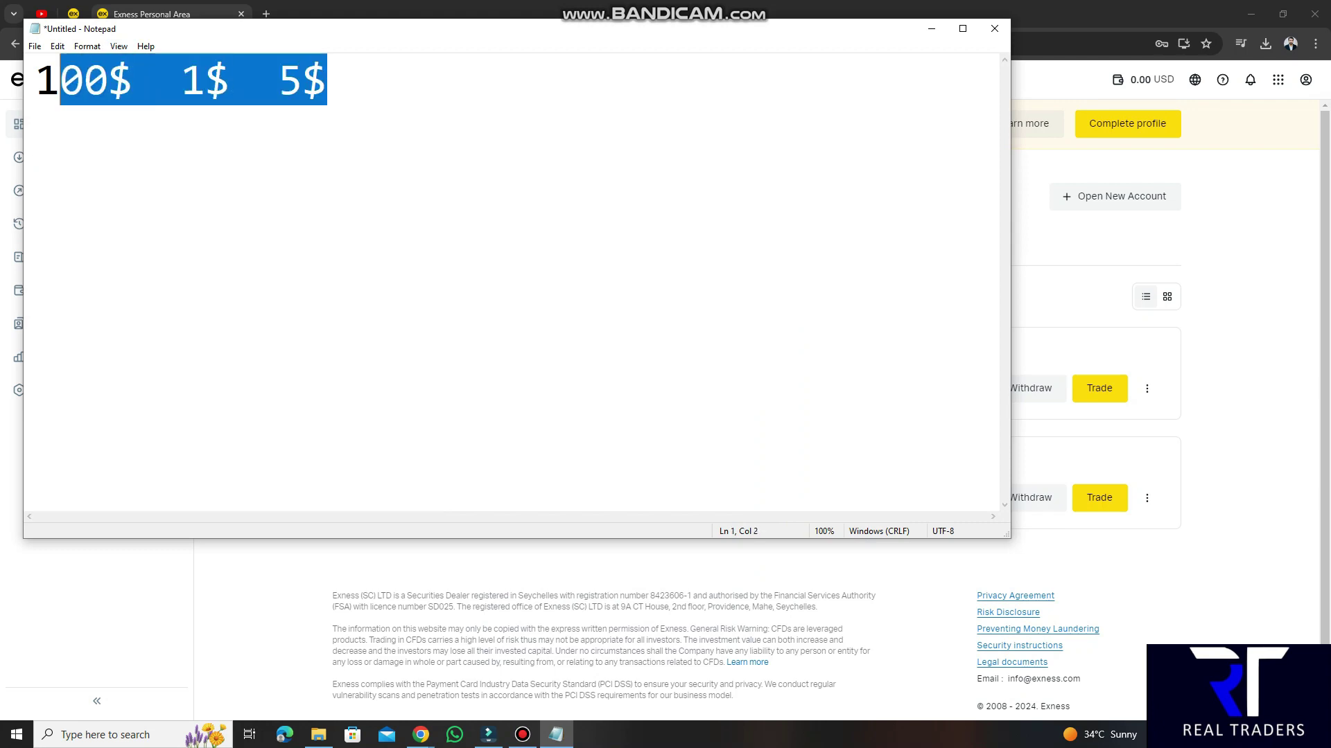
left_click(327, 80)
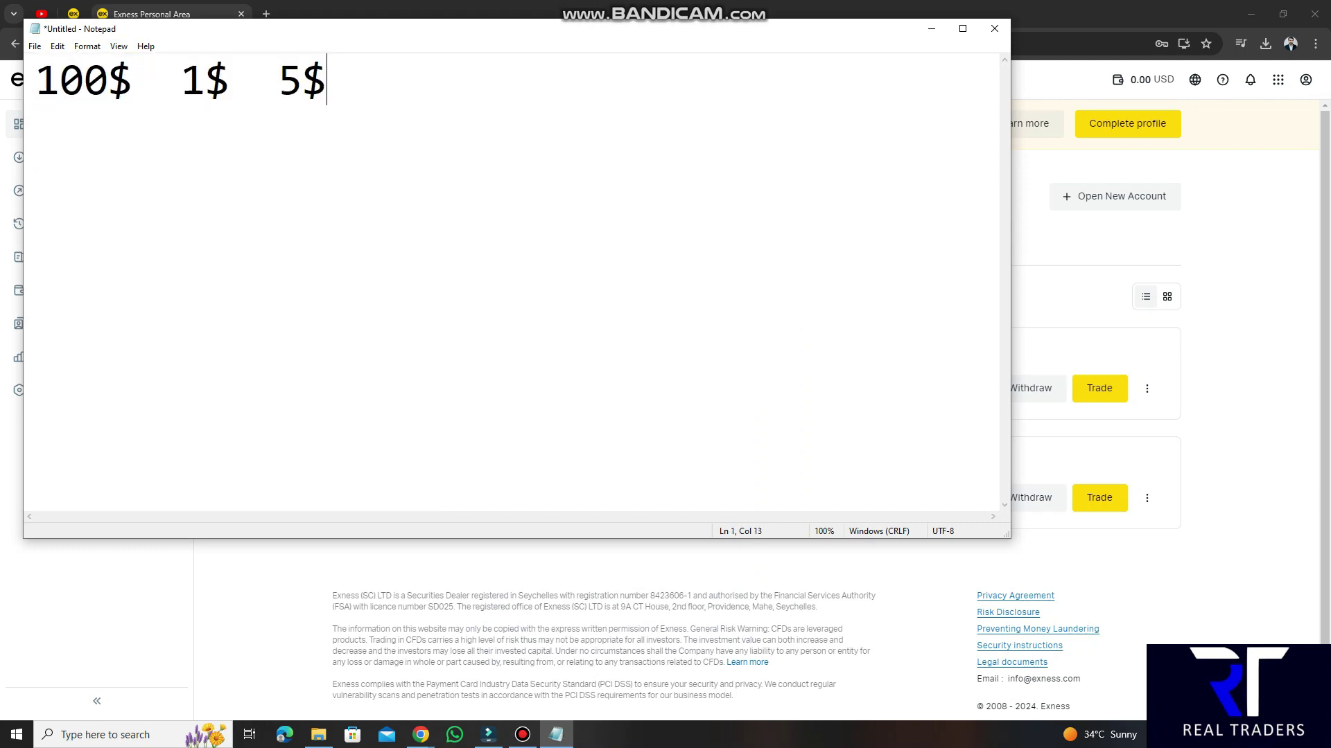
key("Left")
key("Left")
key("Left")
key("Left")
key("Left")
key("Left")
key("shift+Right")
key("shift+Right")
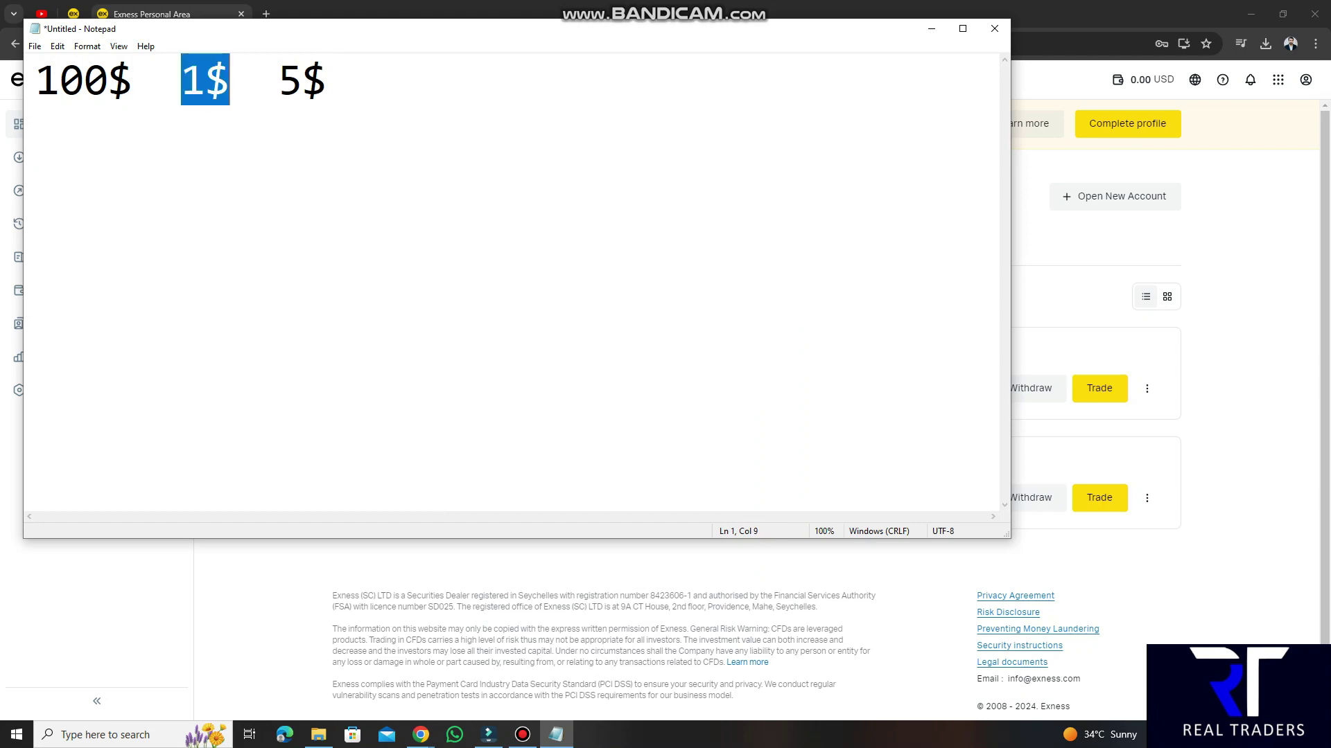
key("Right")
key("Right")
key("Right")
key("shift+Right")
key("shift+Right")
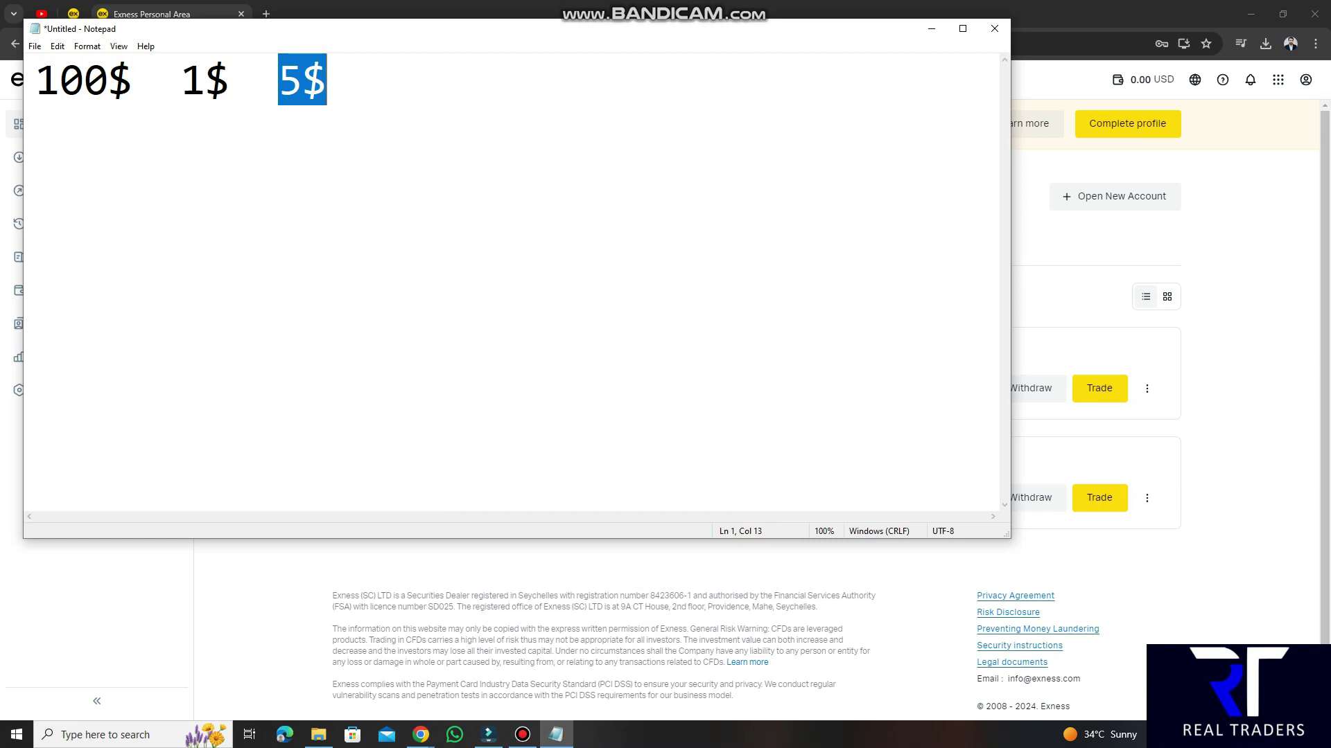
key("Right")
key("Return")
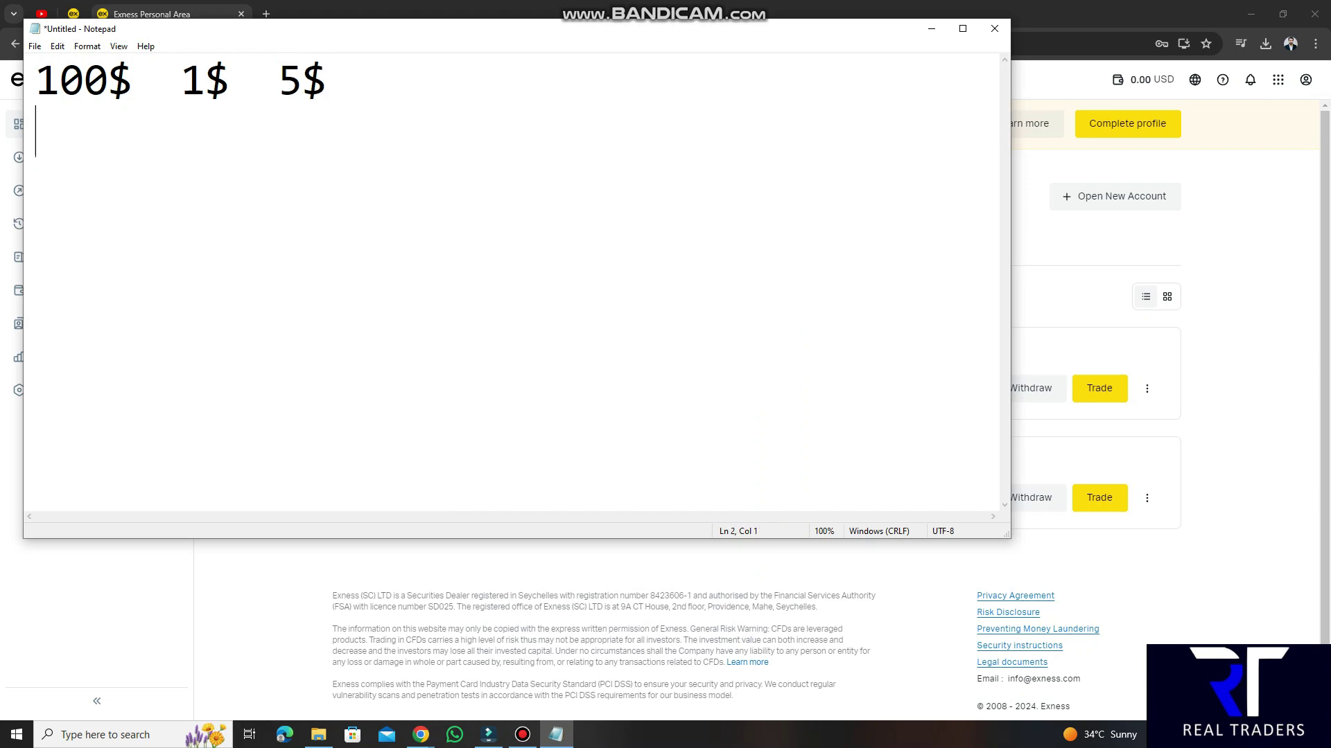
Step: Type '100$ * 100 = 10,000' on the second line
type("100")
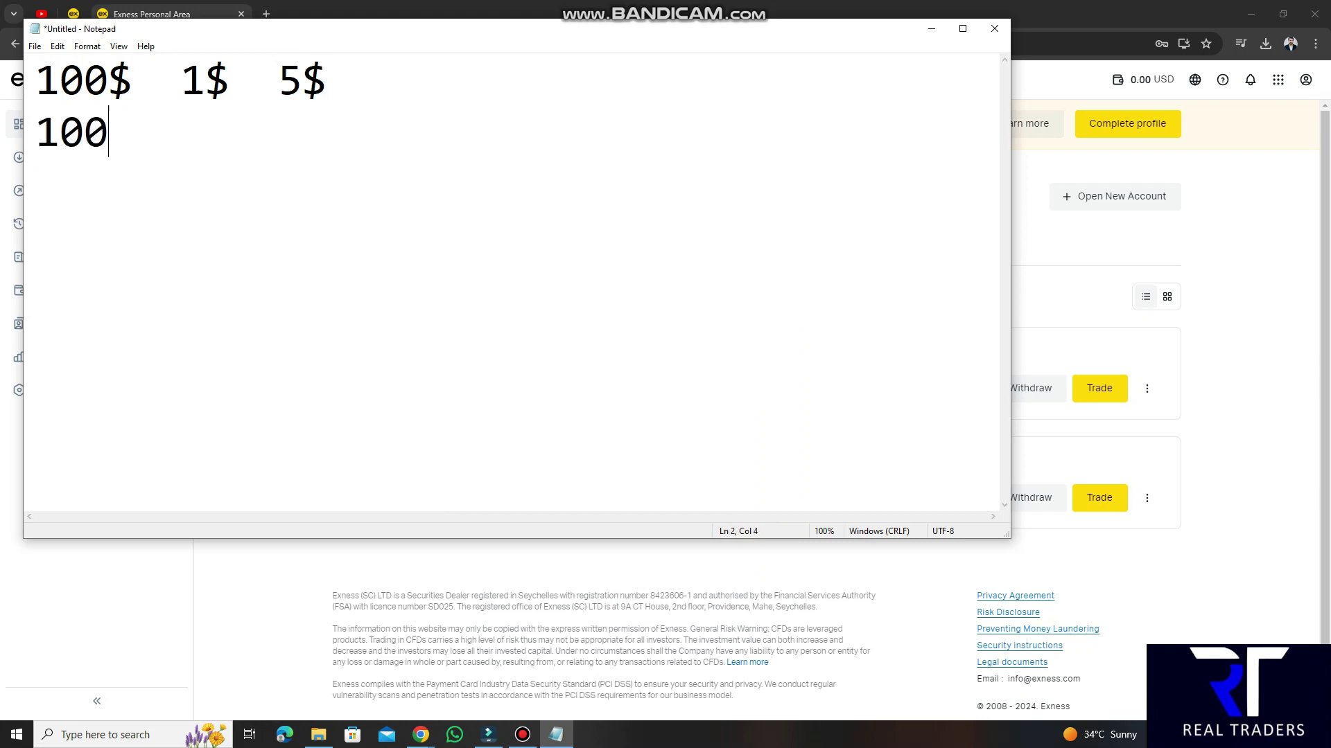
type("$")
key("Return")
key("BackSpace")
type("* 100 +")
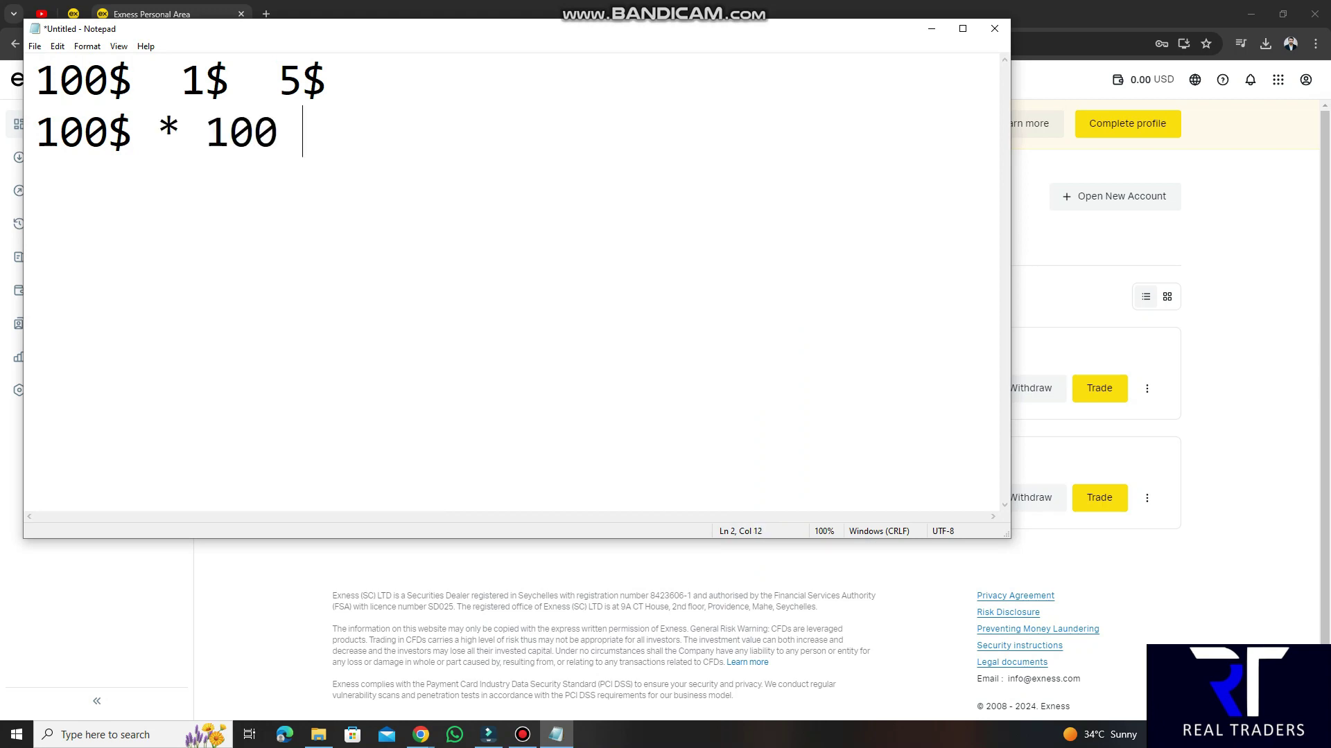
key("BackSpace")
type("= 10,000")
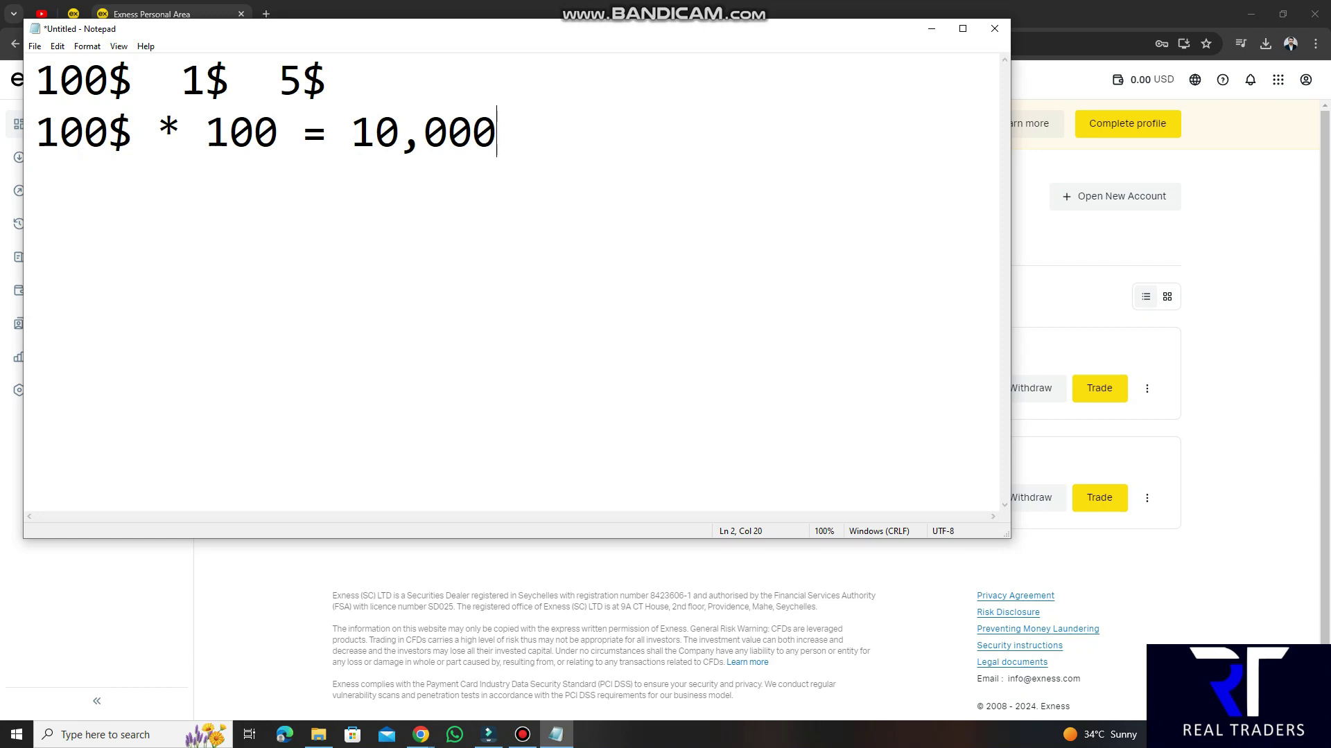
Step: Emphasise 10,000 by highlighting it, then append '1$' after it
left_click(351, 131)
key("shift+End")
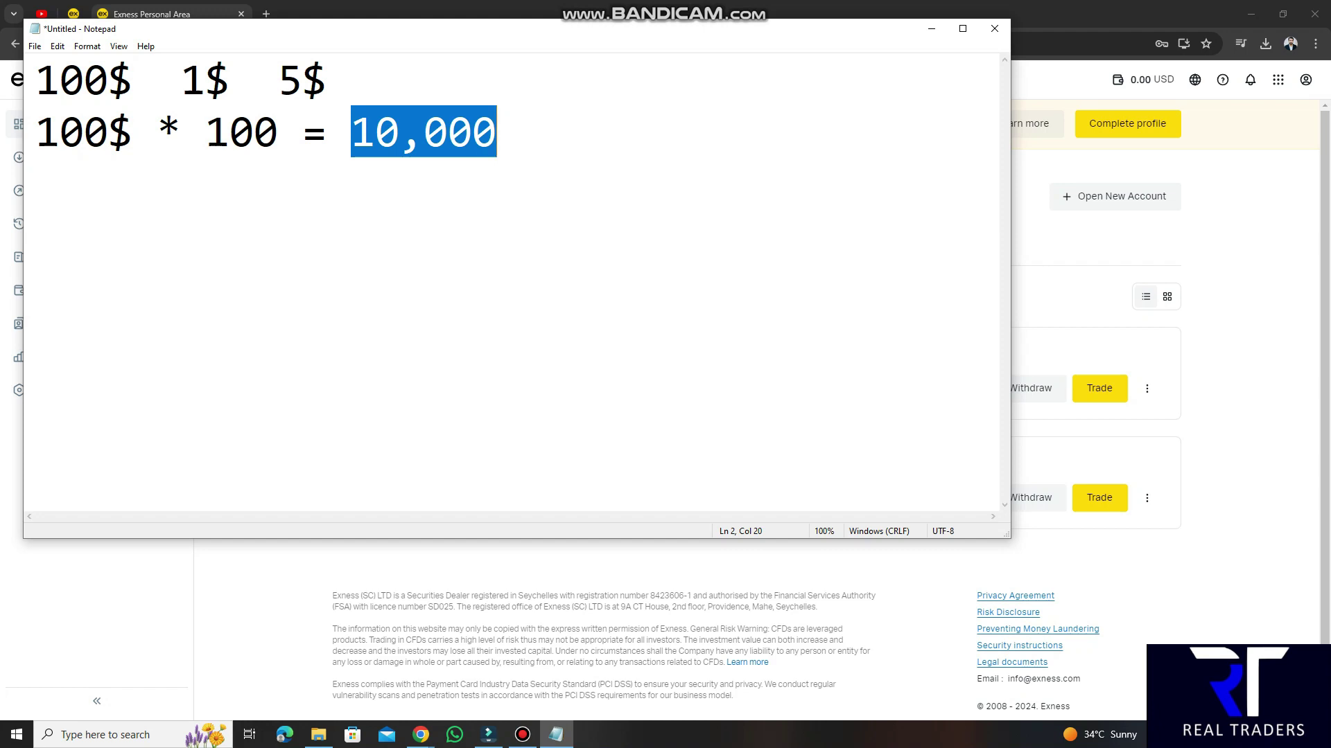
key("Right")
type("1")
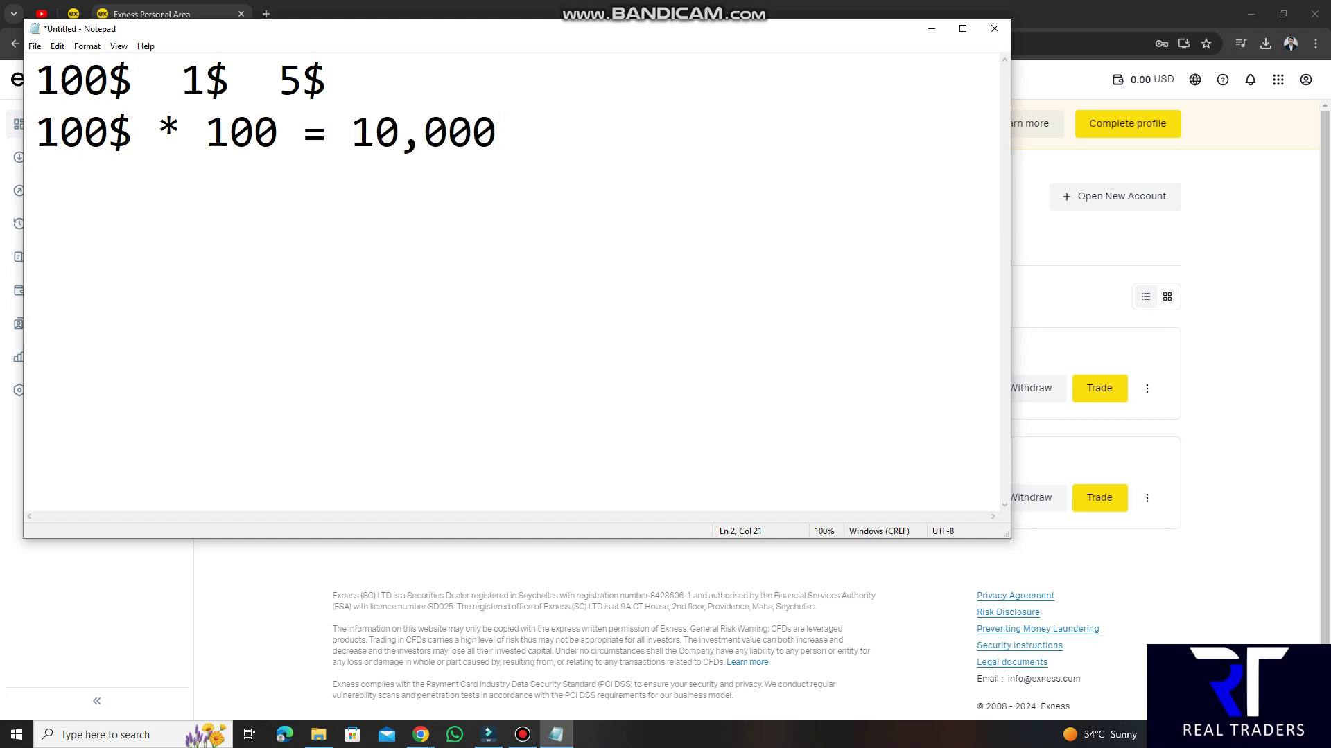
type("@")
key("BackSpace")
key("BackSpace")
type("$")
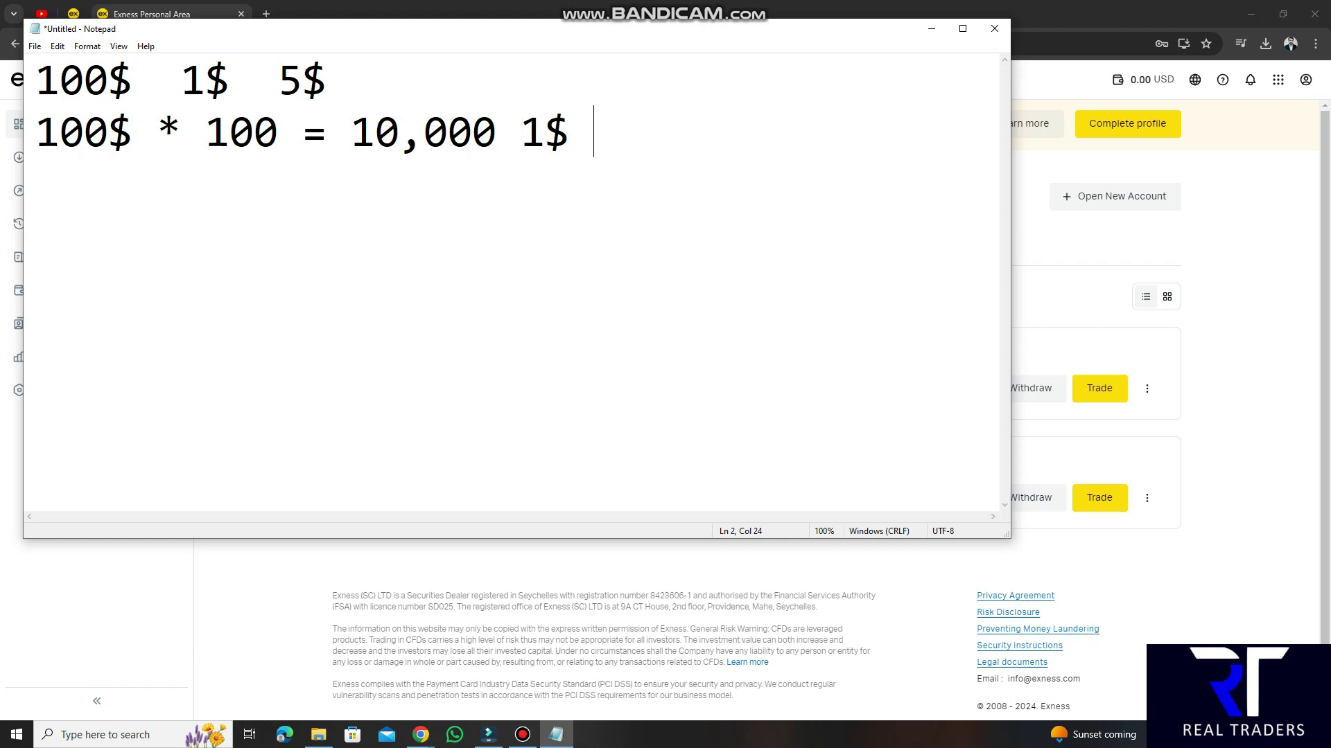
Step: Append '0.10*10= 1$' to the end of line 2
type("0.10")
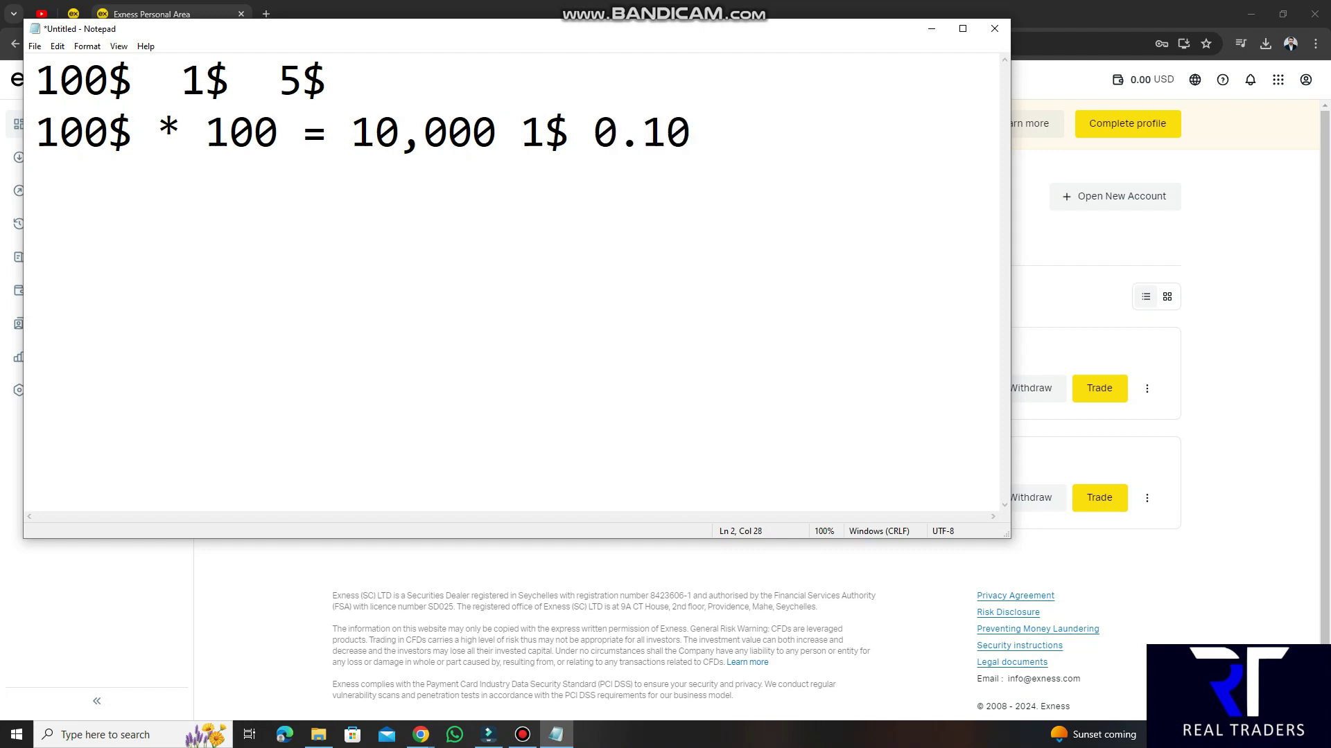
key("shift+Left")
key("shift+Left")
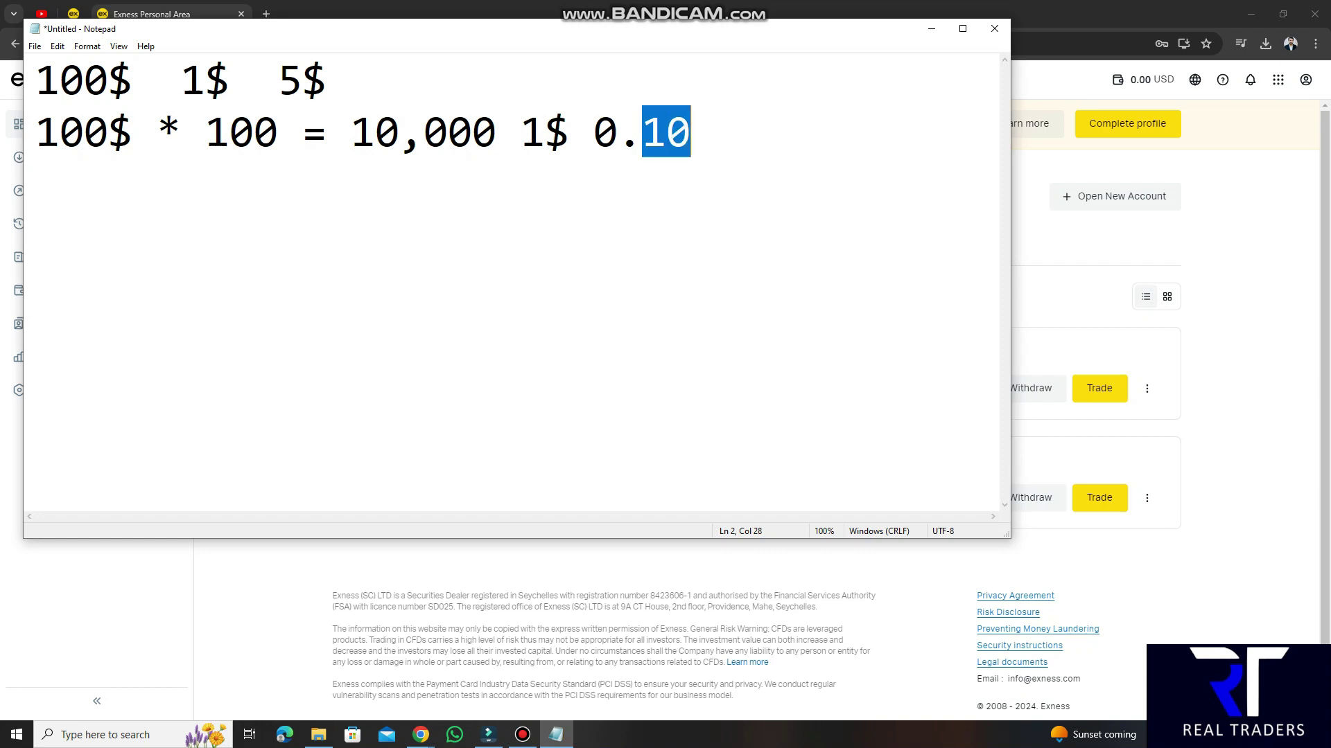
key("Right")
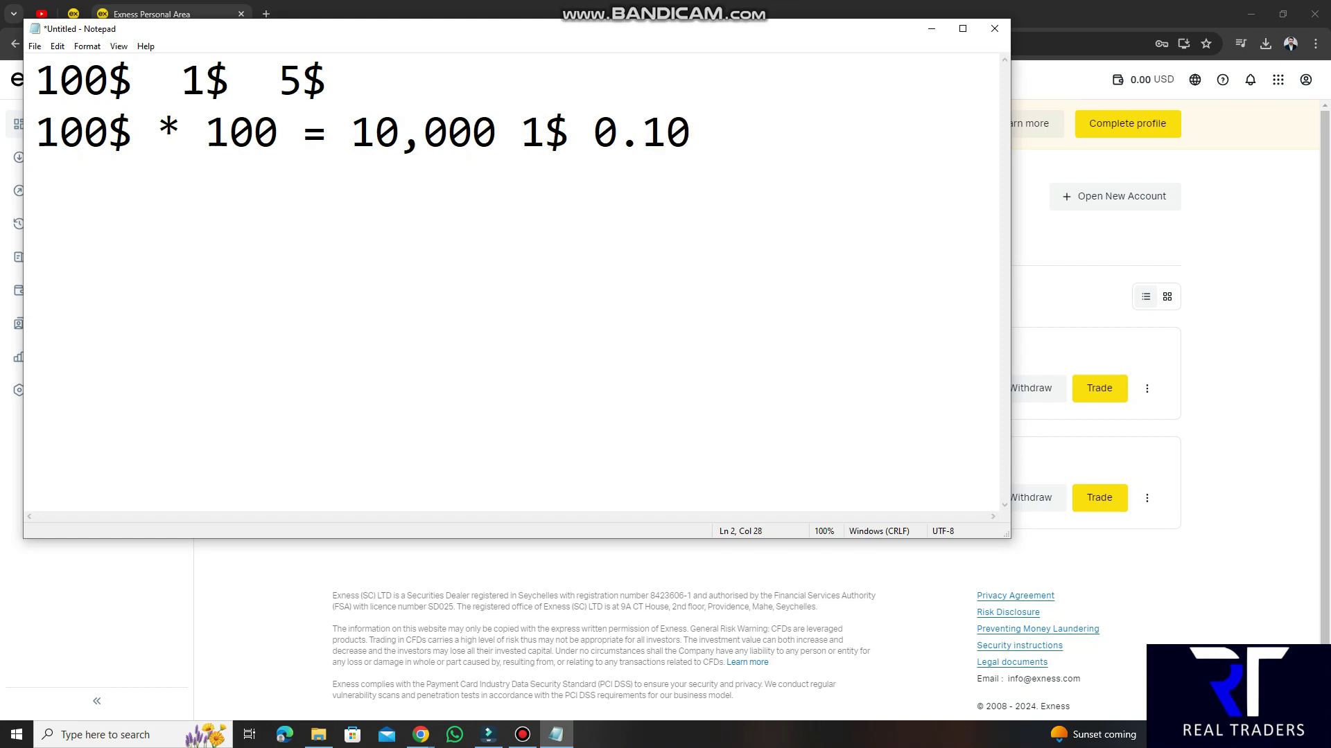
type("*10")
type("= 1")
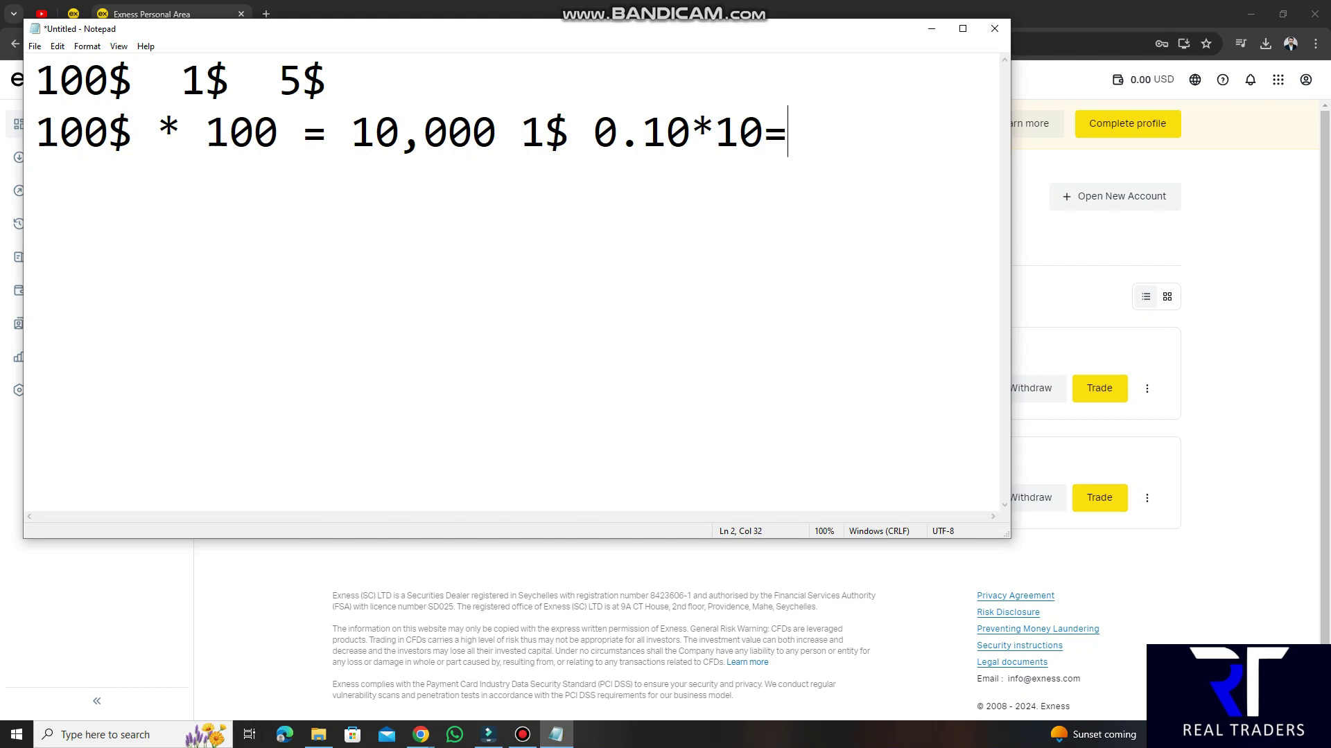
type("$")
Step: Highlight 0.10, then type '1$' on a new third line
key("Left")
key("Left")
key("Left")
key("Left")
key("Left")
key("Left")
key("Left")
key("Left")
key("Left")
key("Left")
key("Left")
key("shift+Right")
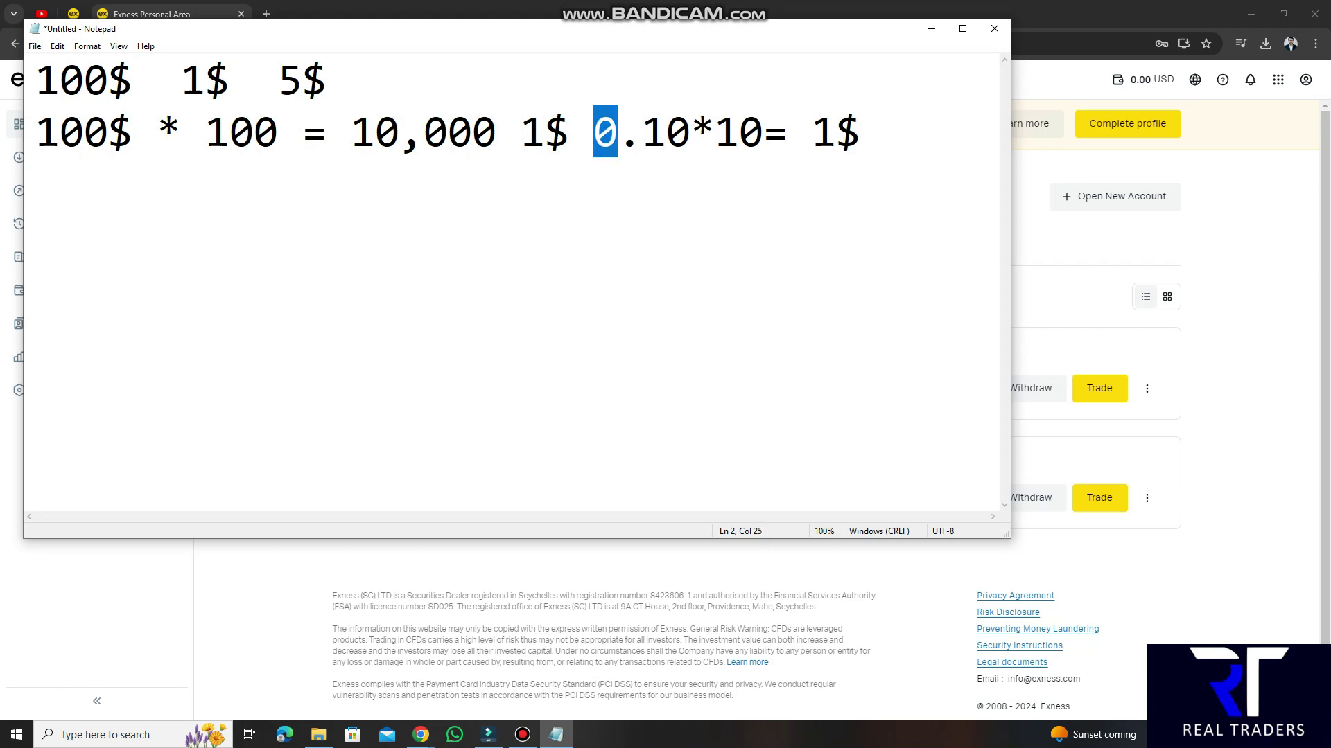
key("shift+Right")
key("shift+Right")
key("shift+Right")
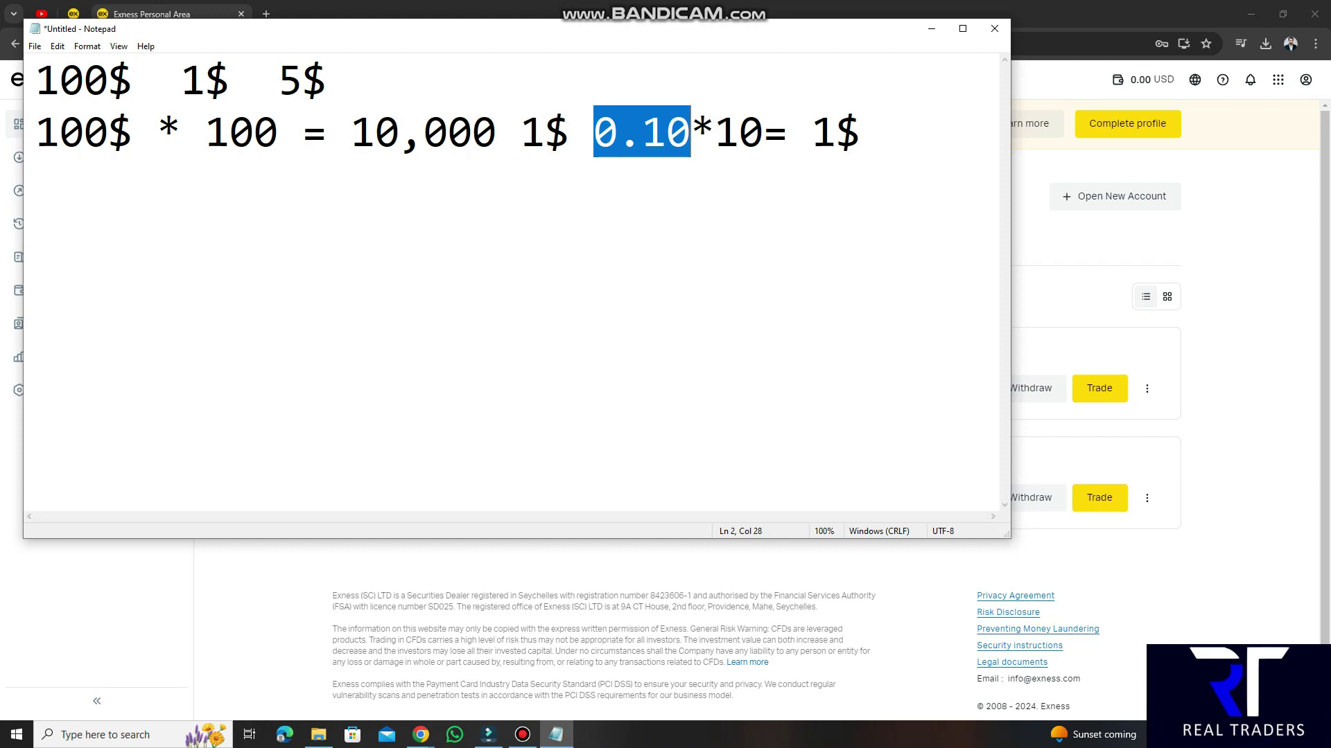
key("End")
key("Return")
type("!")
key("BackSpace")
type("1")
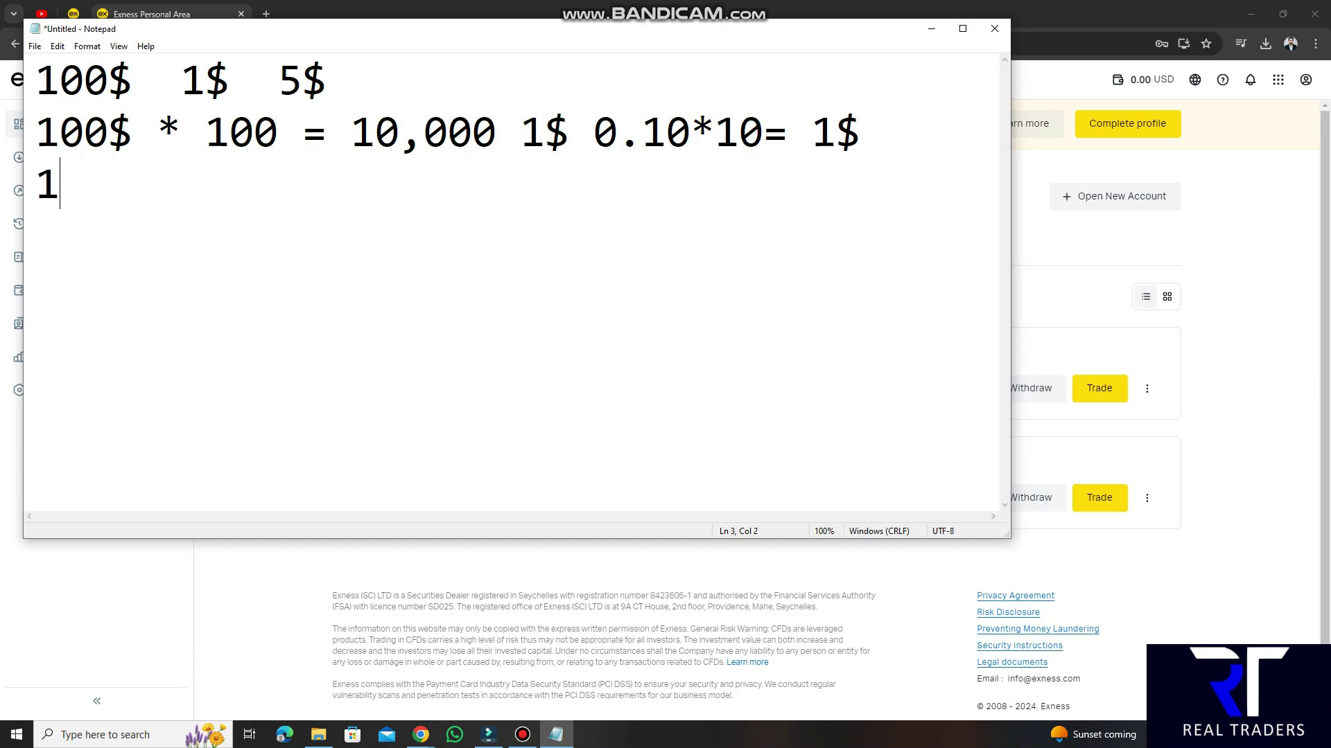
type("$")
Step: Search 'usd to pkr' in Chrome and highlight the 277.86 rupee rate
key("alt+Tab")
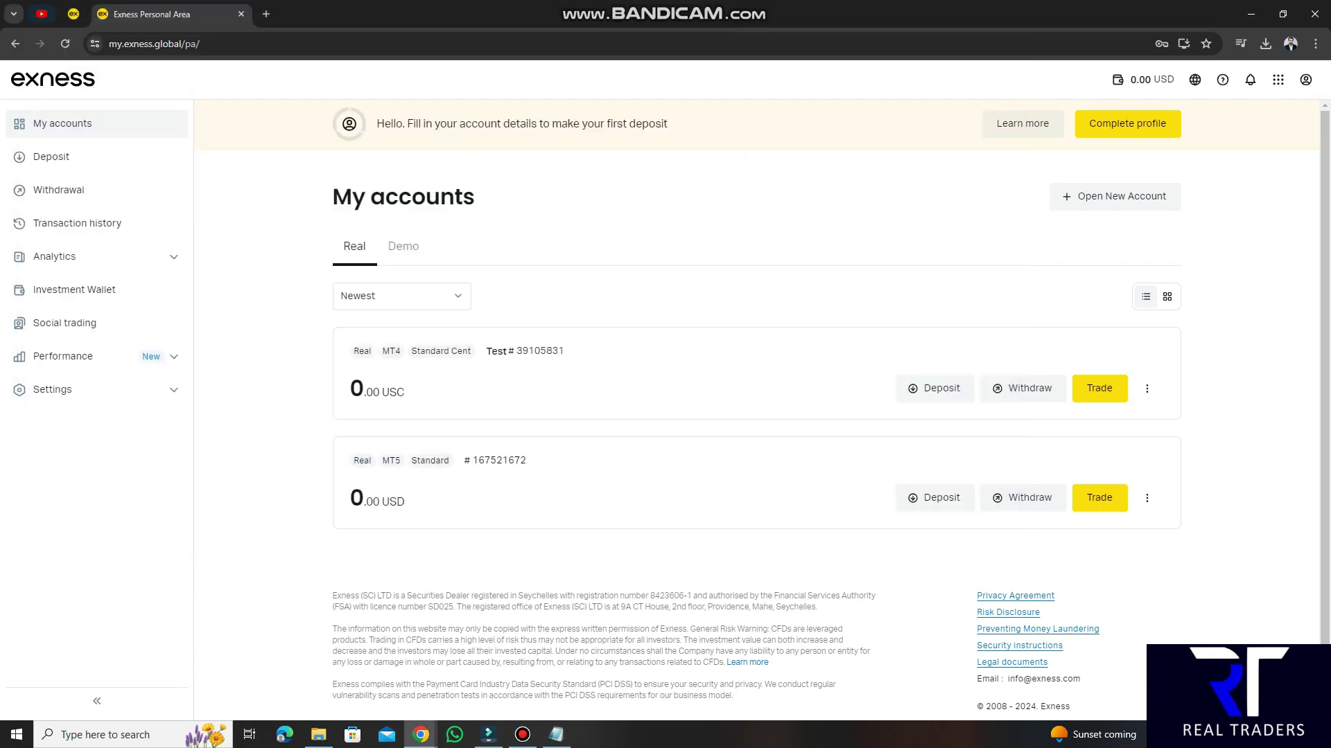
key("ctrl+t")
type("usd yo")
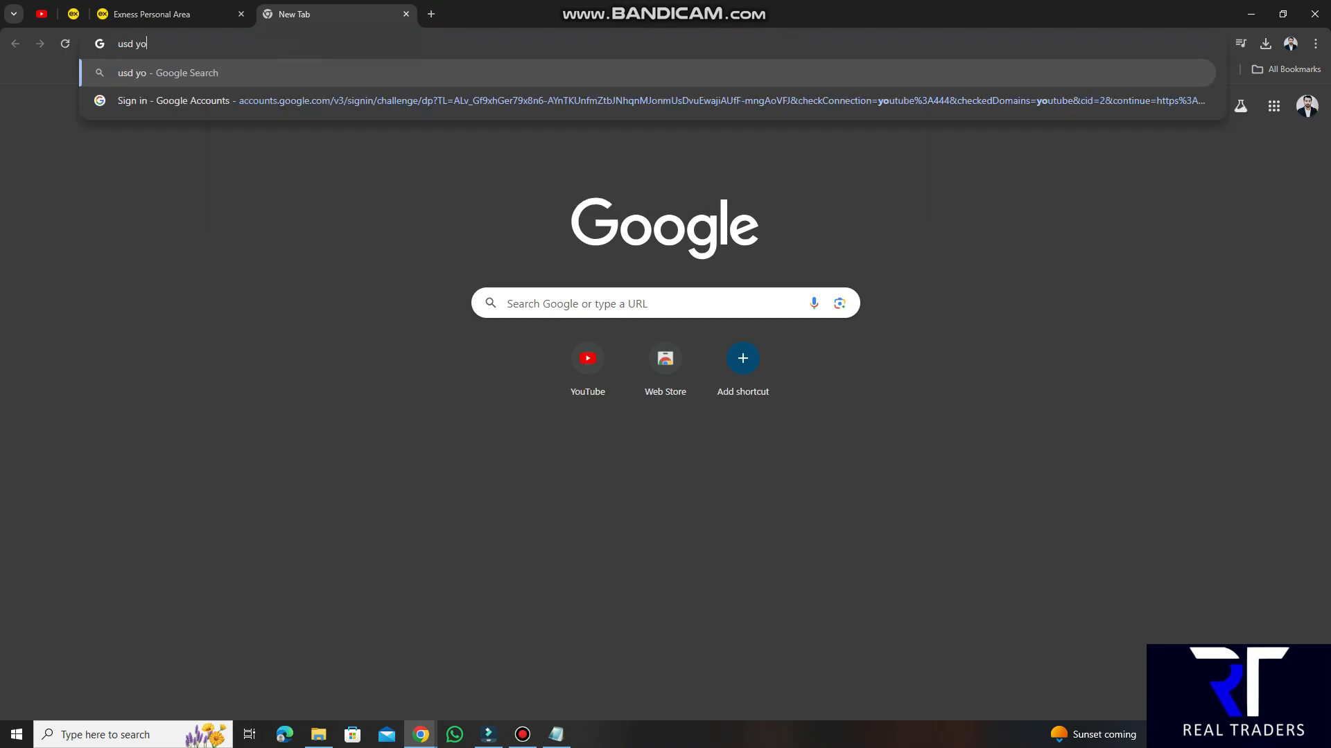
key("BackSpace")
key("BackSpace")
type("to")
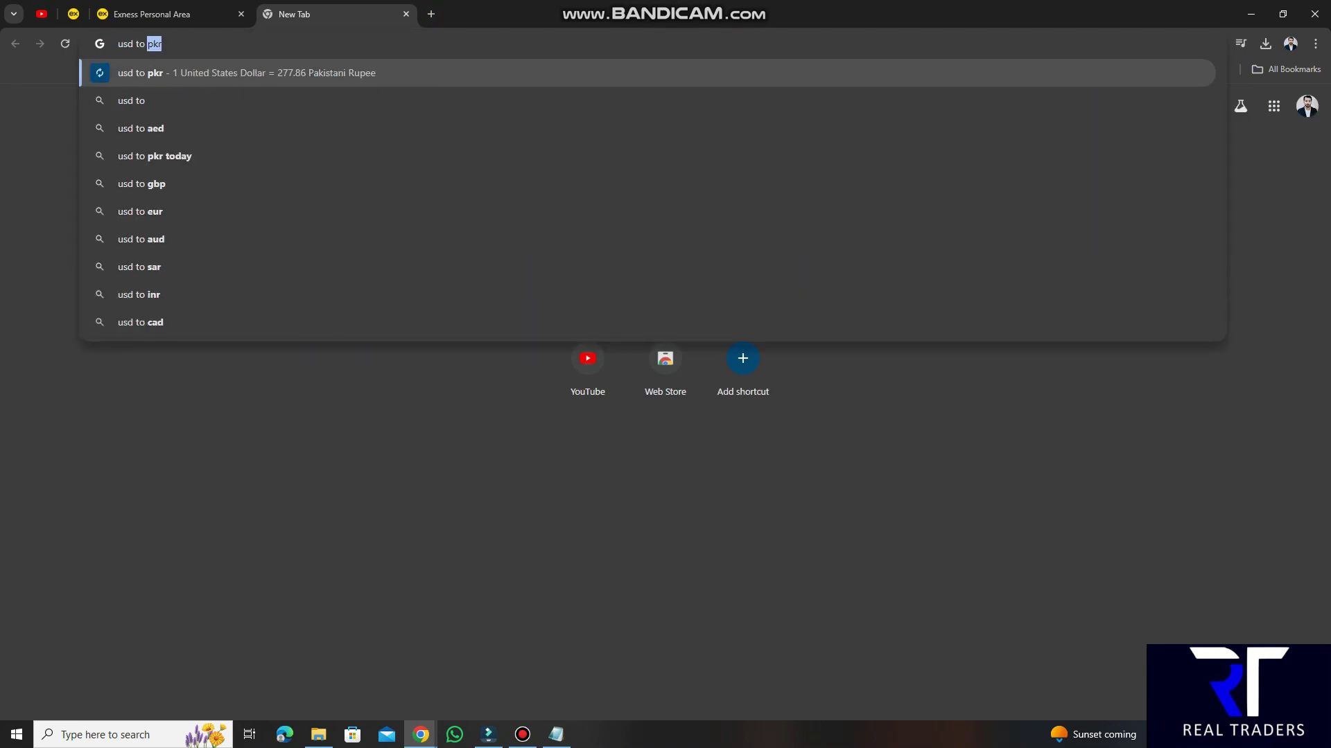
key("Return")
left_click_drag(176, 270, 259, 270)
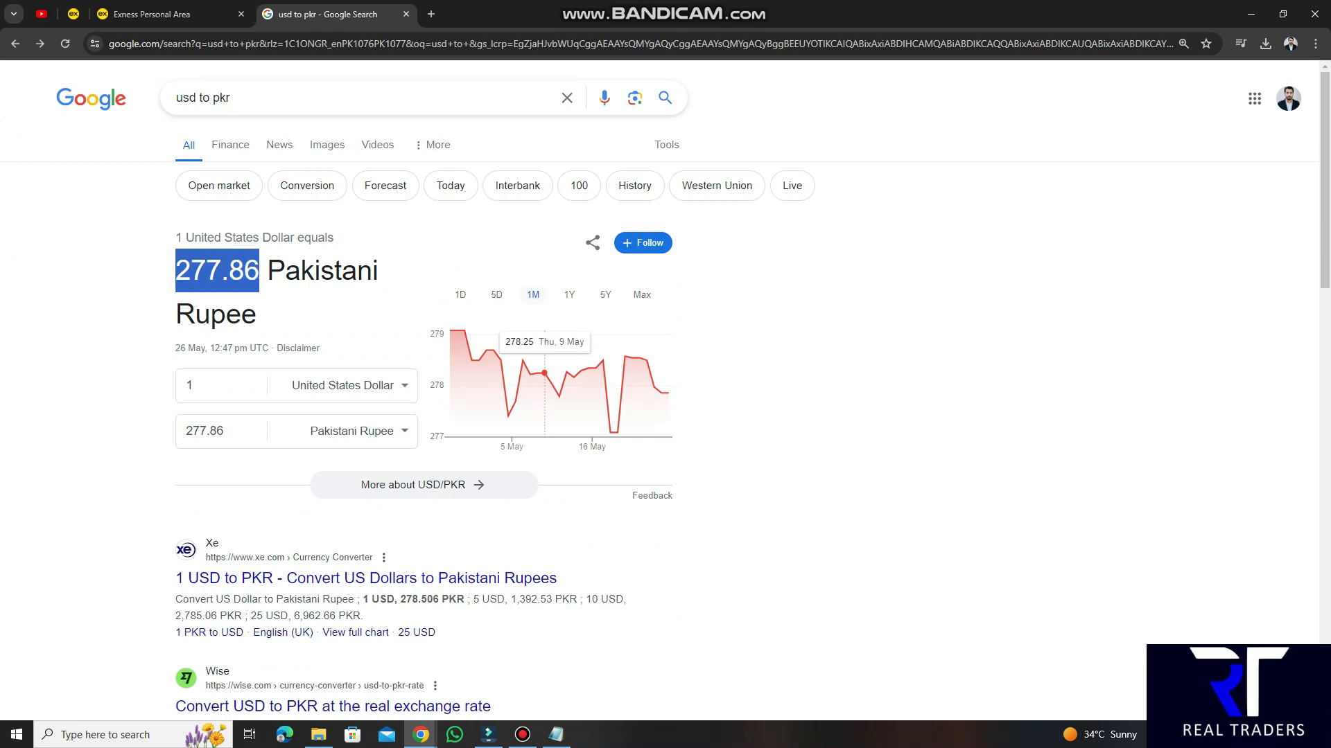
Step: Compute 277 ÷ 100 = 2.77 in Google's calculator, then return to the usd to pkr results
key("ctrl+t")
type("ca")
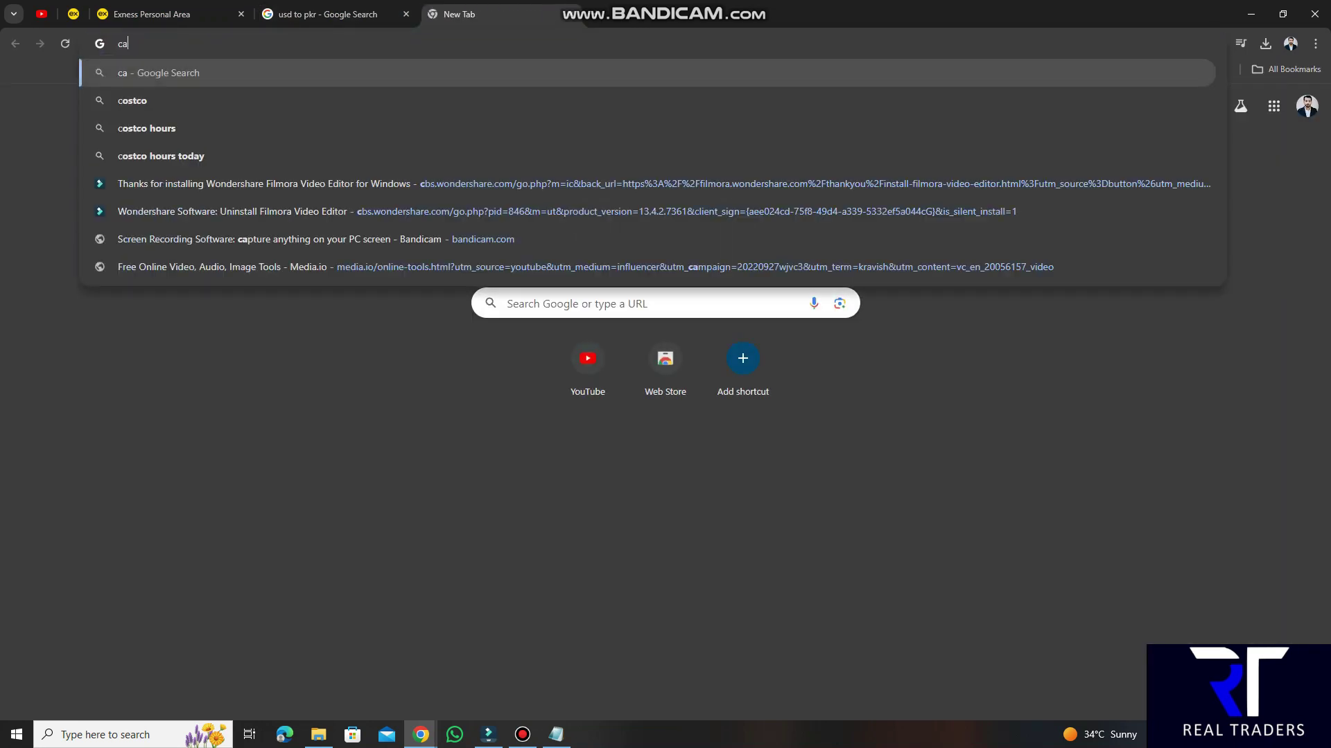
type("lcuator")
key("Return")
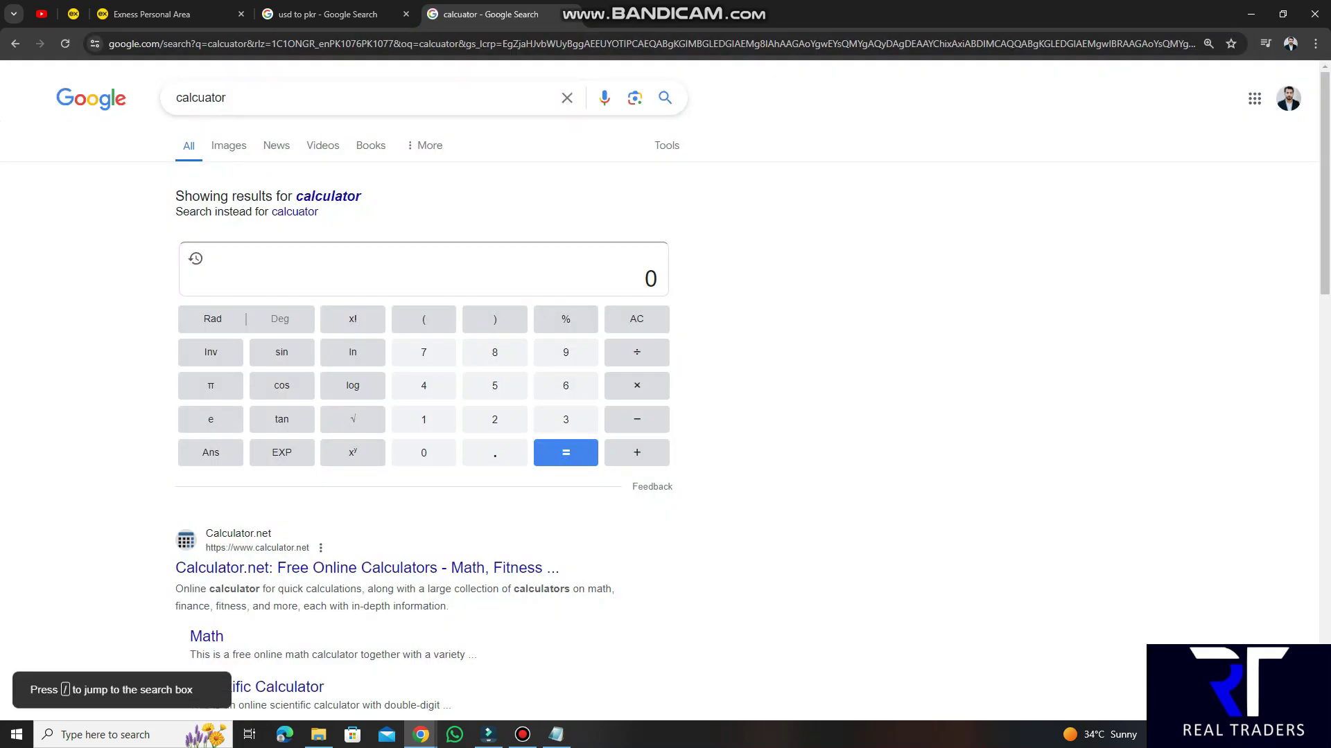
type("2")
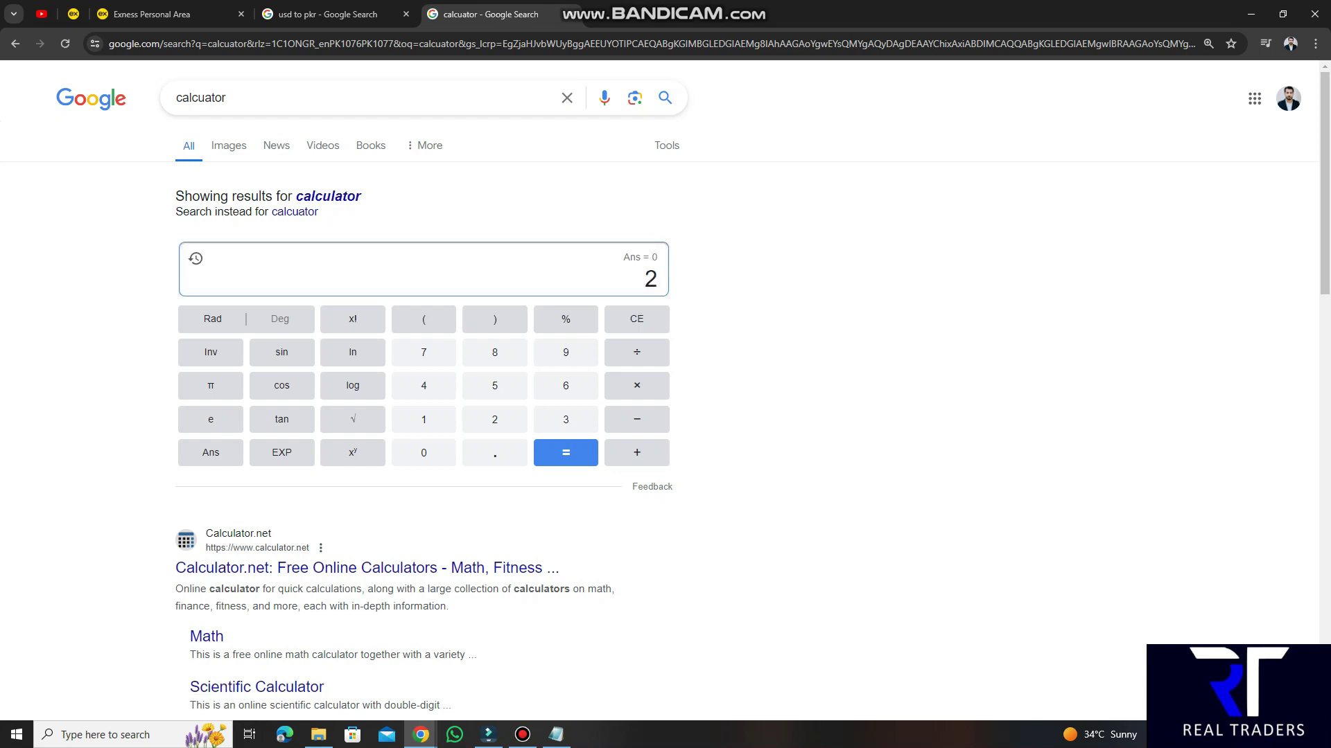
type("77")
type("/")
type("100")
key("Return")
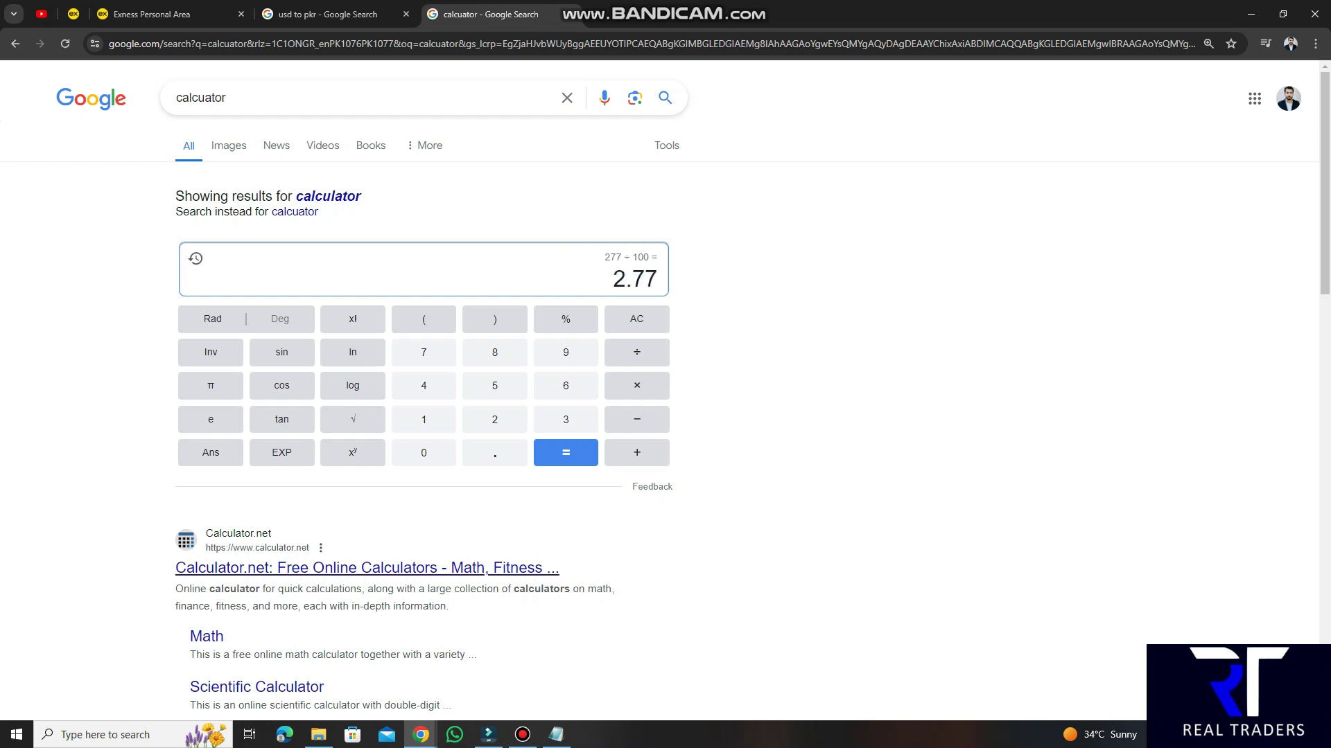
left_click_drag(611, 279, 657, 278)
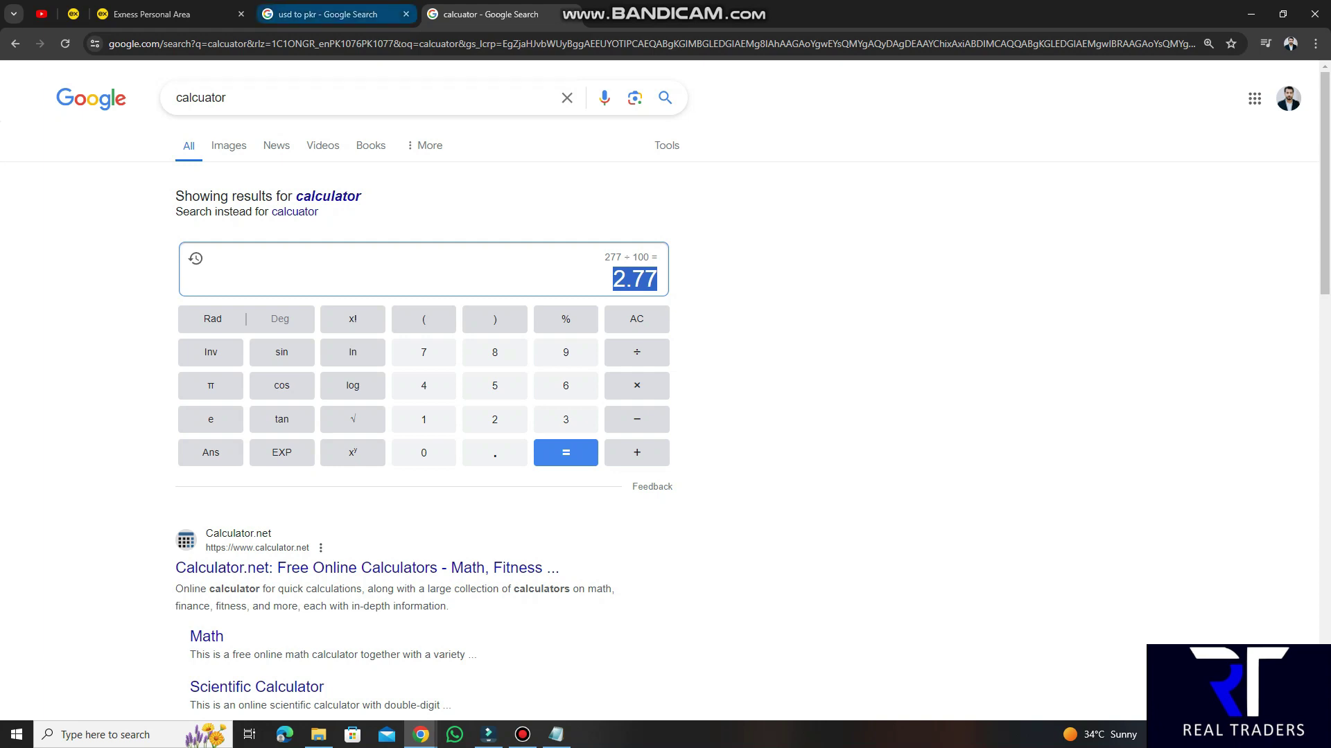
key("ctrl+shift+Tab")
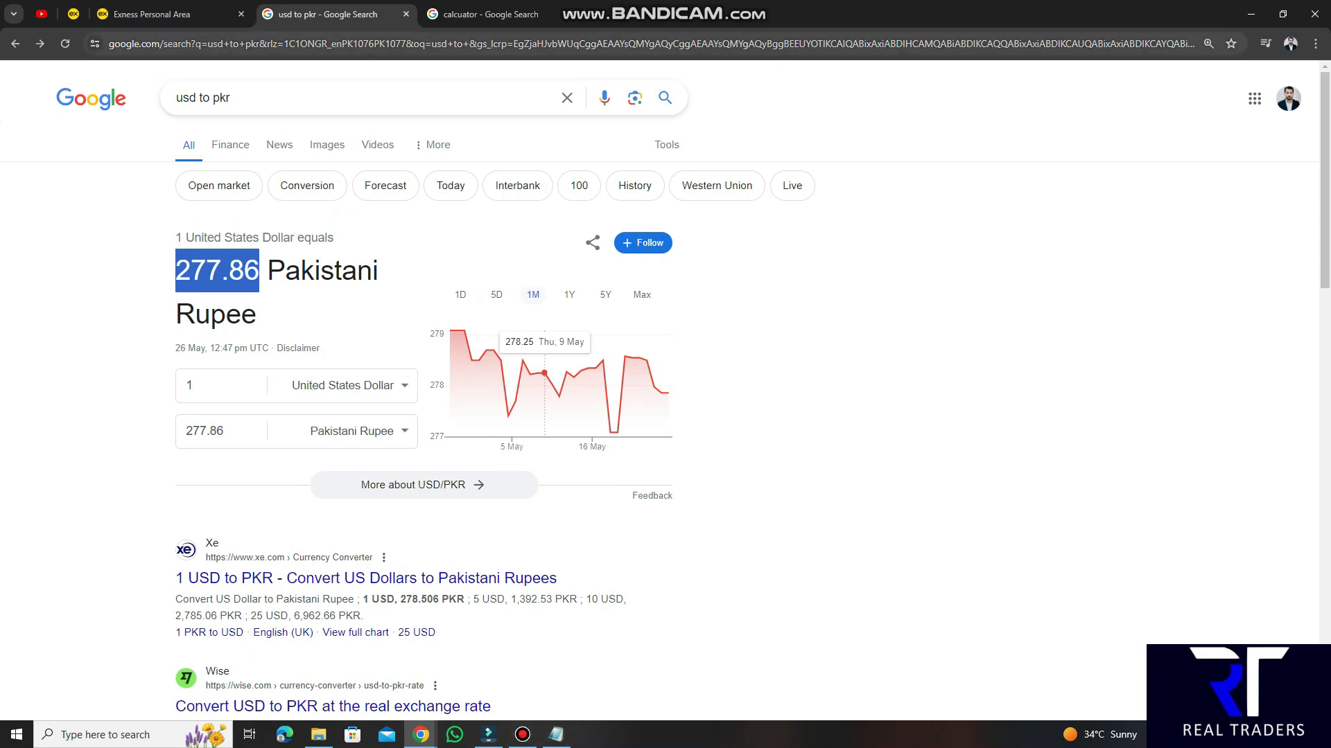
Step: Bring the Notepad notes back to front and highlight the second line of conversion math
left_click(152, 14)
left_click(556, 734)
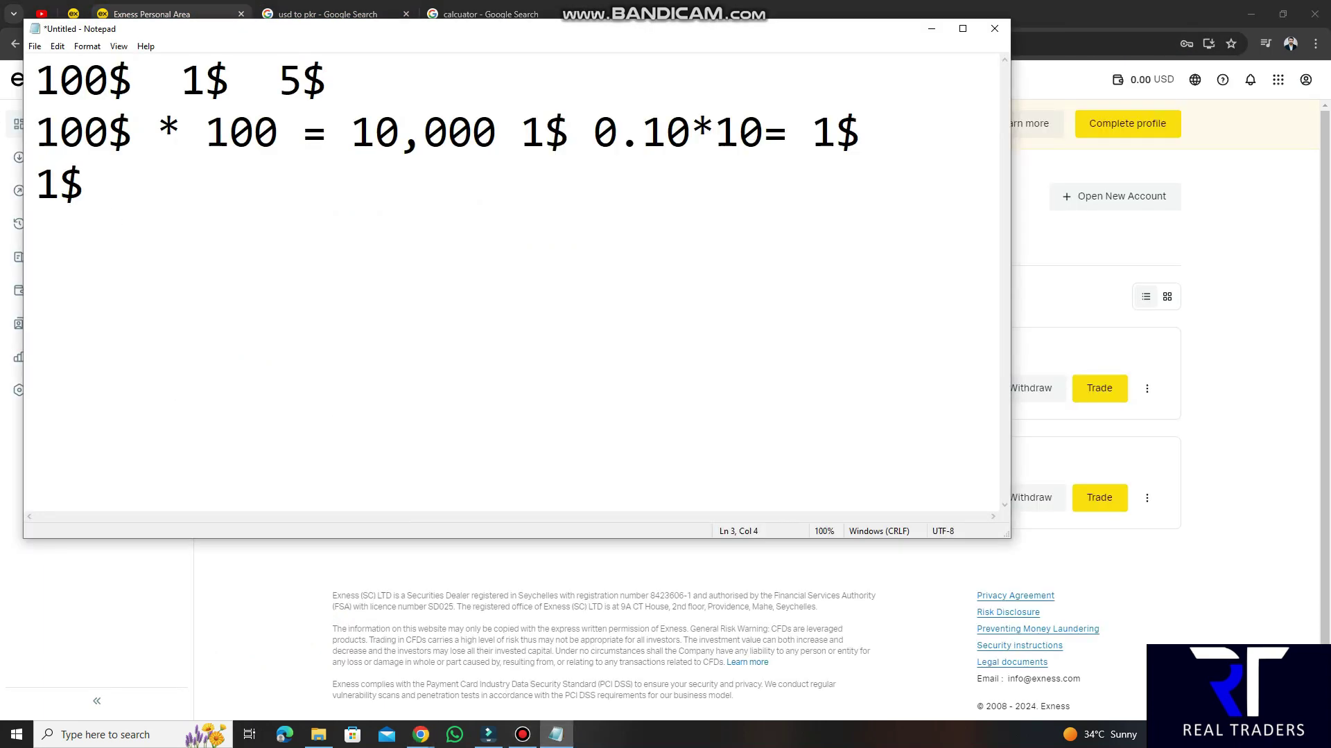
key("Up")
key("Home")
key("shift+End")
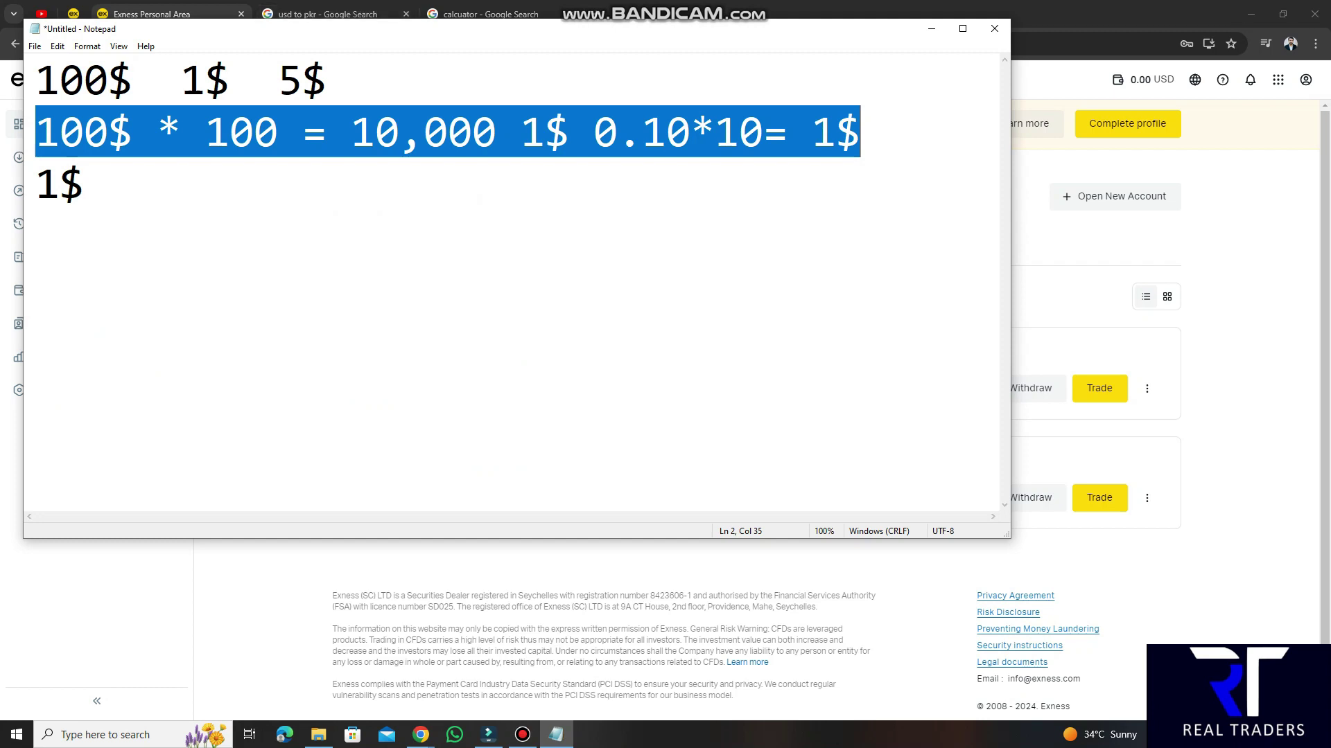
Step: Highlight lines 1–3 of the conversion math, then minimize Notepad to reveal the accounts page
left_click(109, 184)
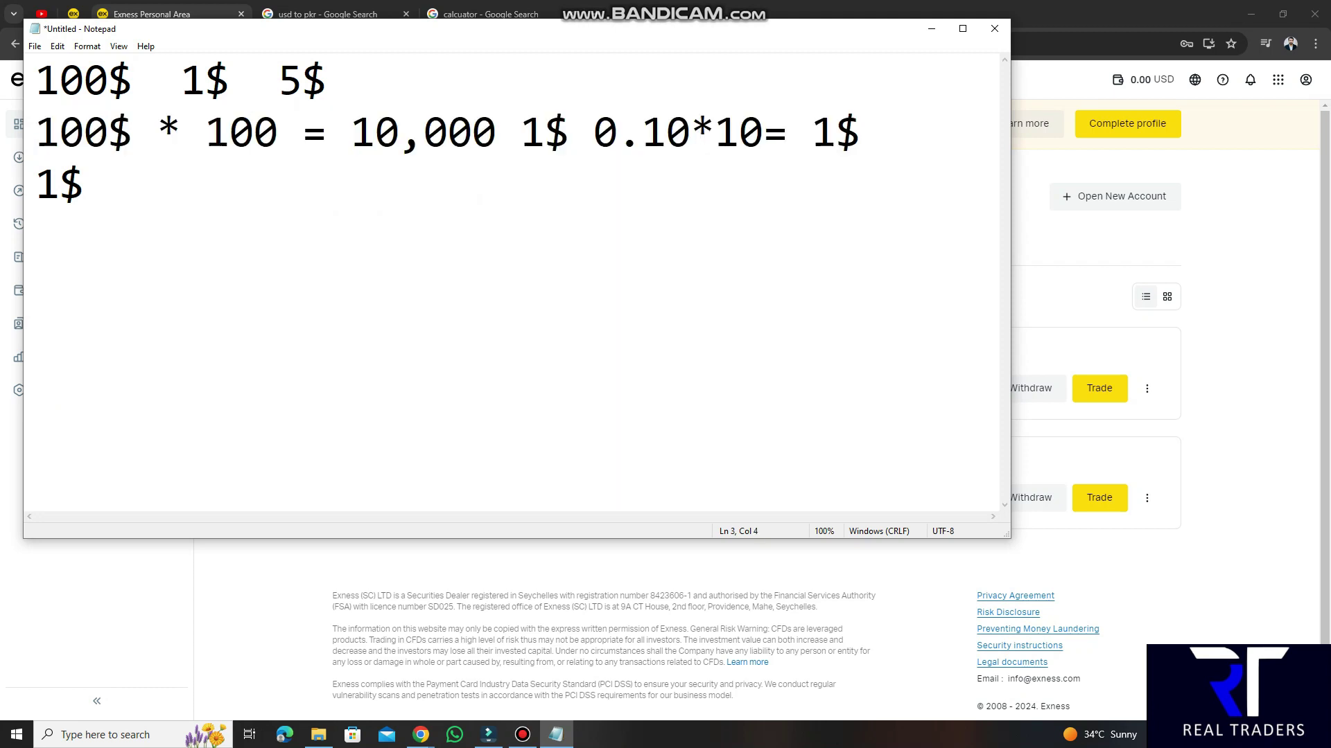
mouse_move(109, 184)
left_mouse_down()
mouse_move(60, 79)
mouse_move(36, 80)
mouse_move(110, 183)
left_mouse_up()
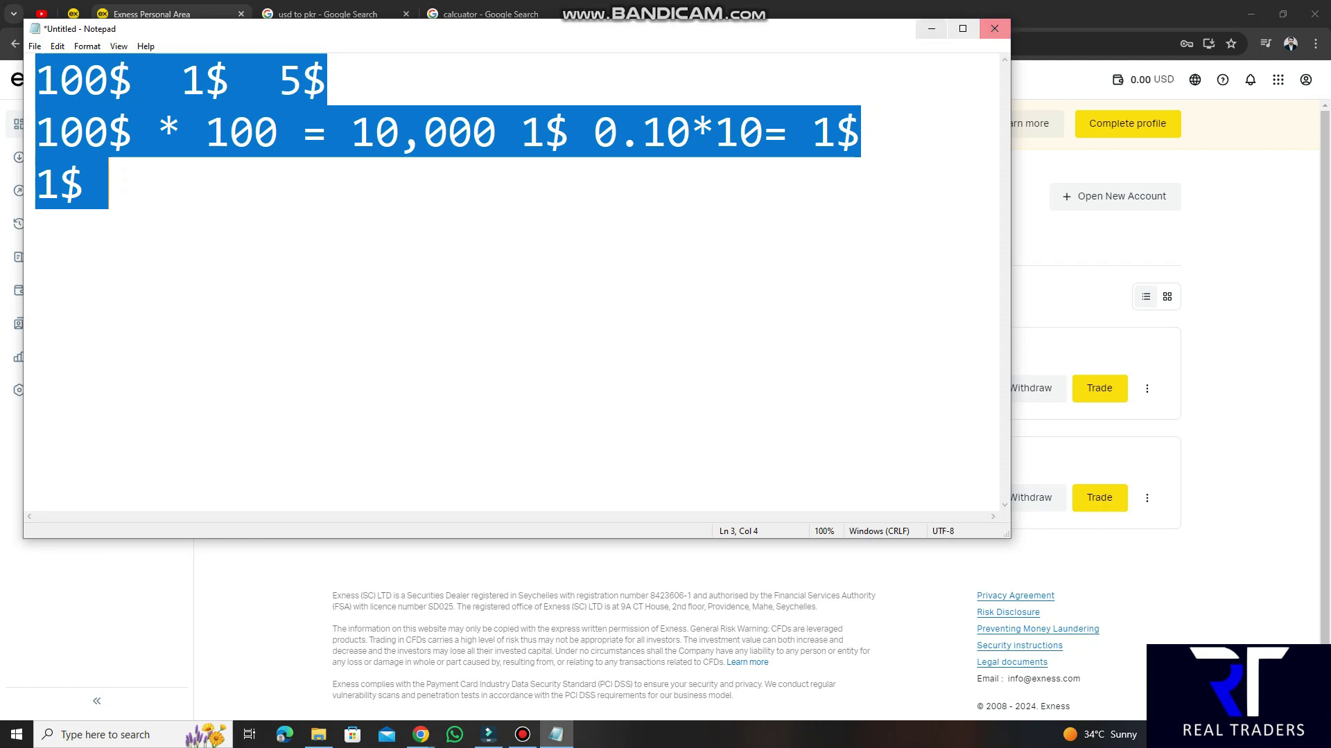
left_click(931, 28)
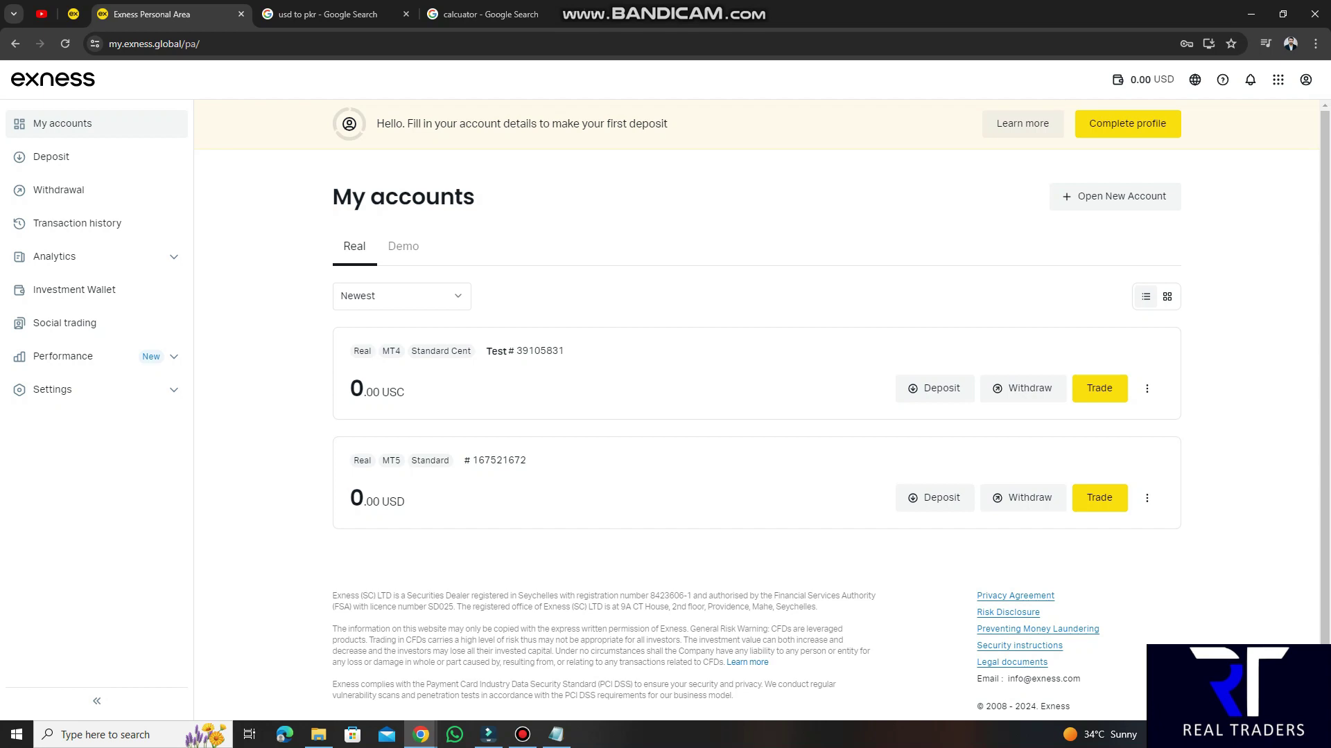
Step: Highlight the Standard Cent account header, list the two 1,000.00 USD demo accounts, then go to the YouTube tutorial
left_click_drag(352, 351, 565, 351)
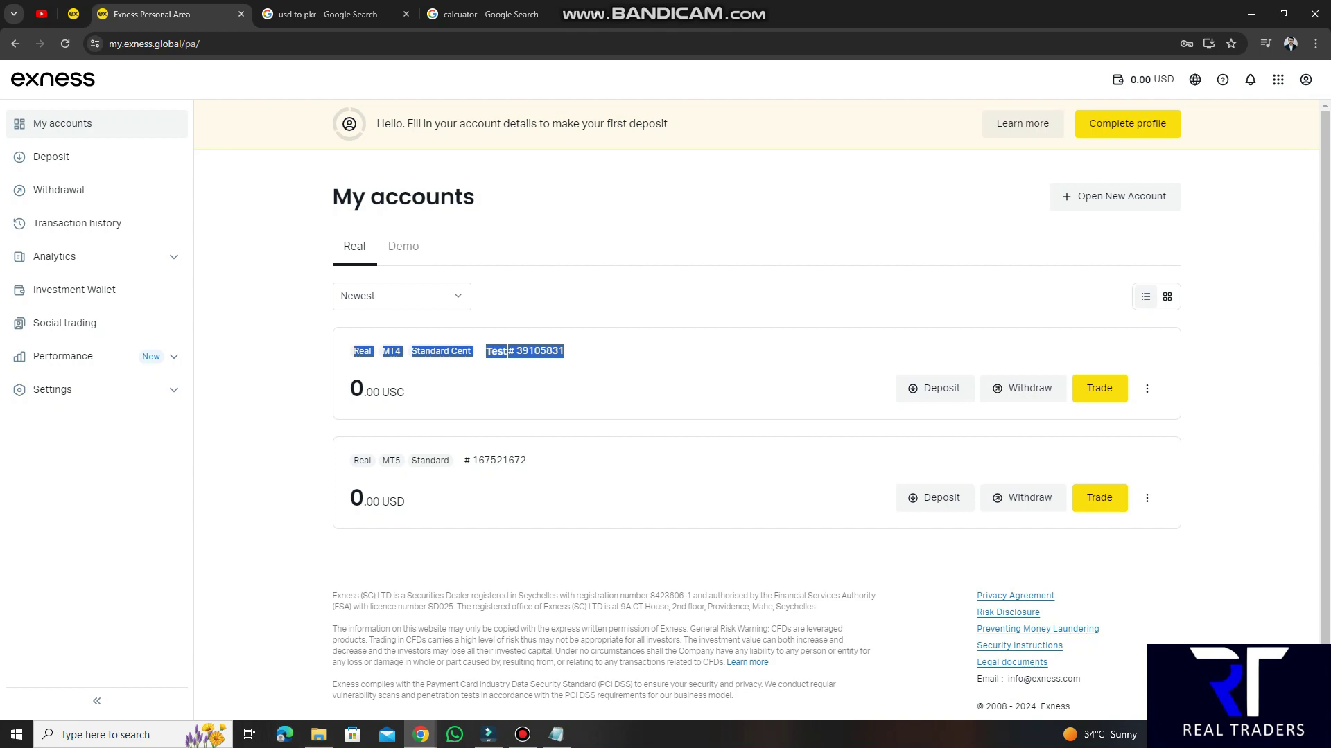
left_click(404, 246)
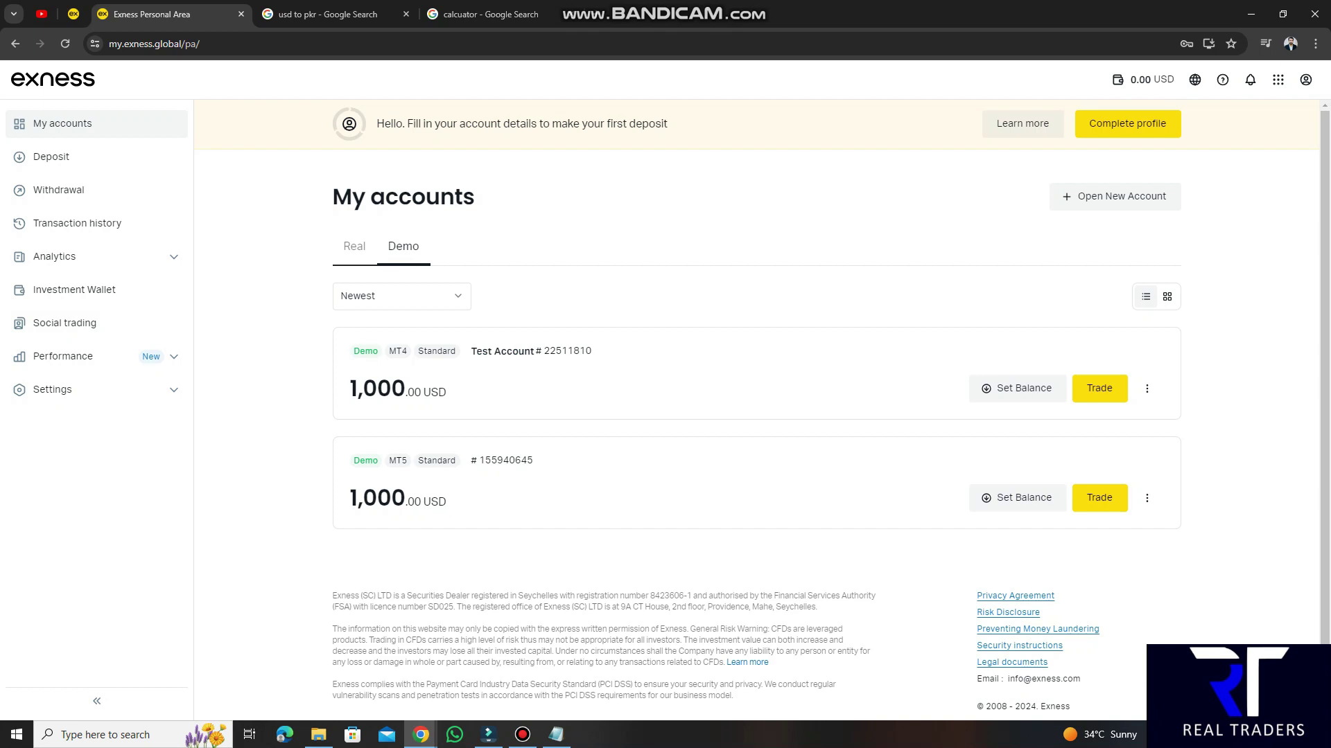
left_click(42, 14)
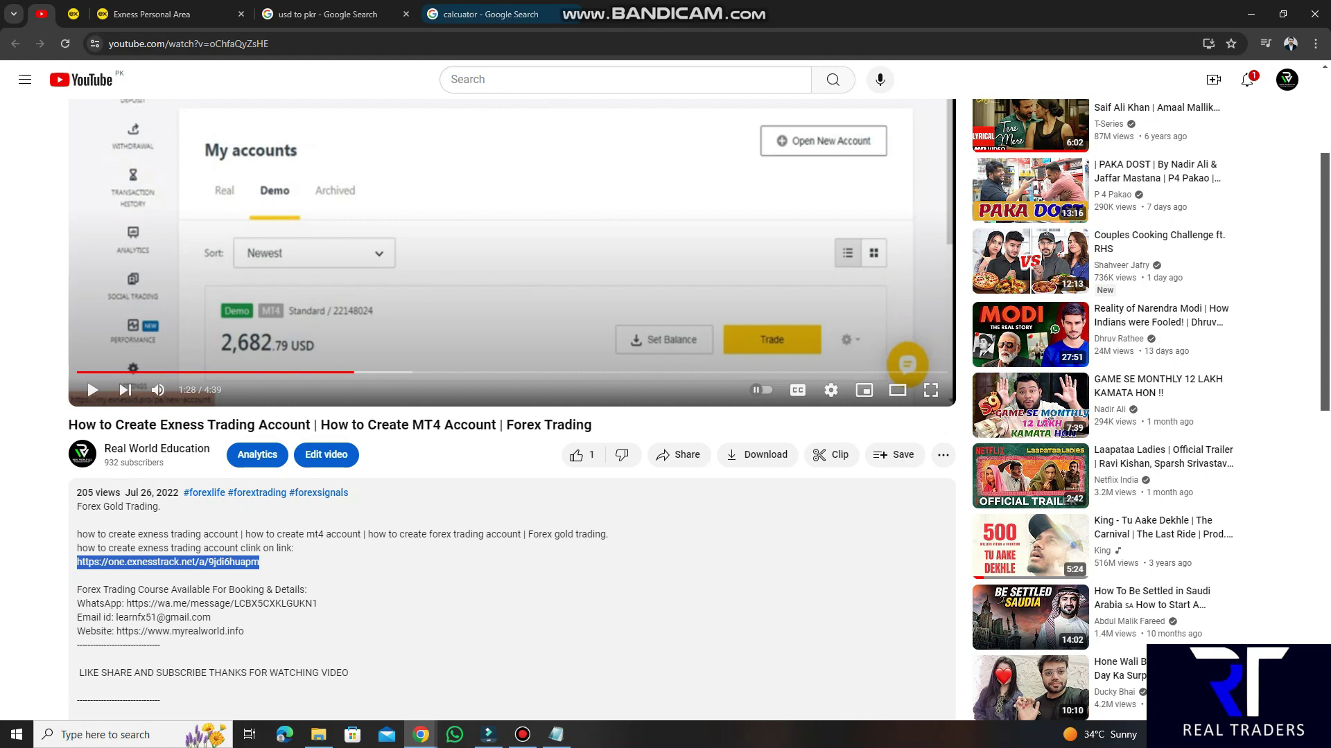
Step: Close the 'usd to pkr' and 'calcuator' Google Search tabs
left_click(406, 14)
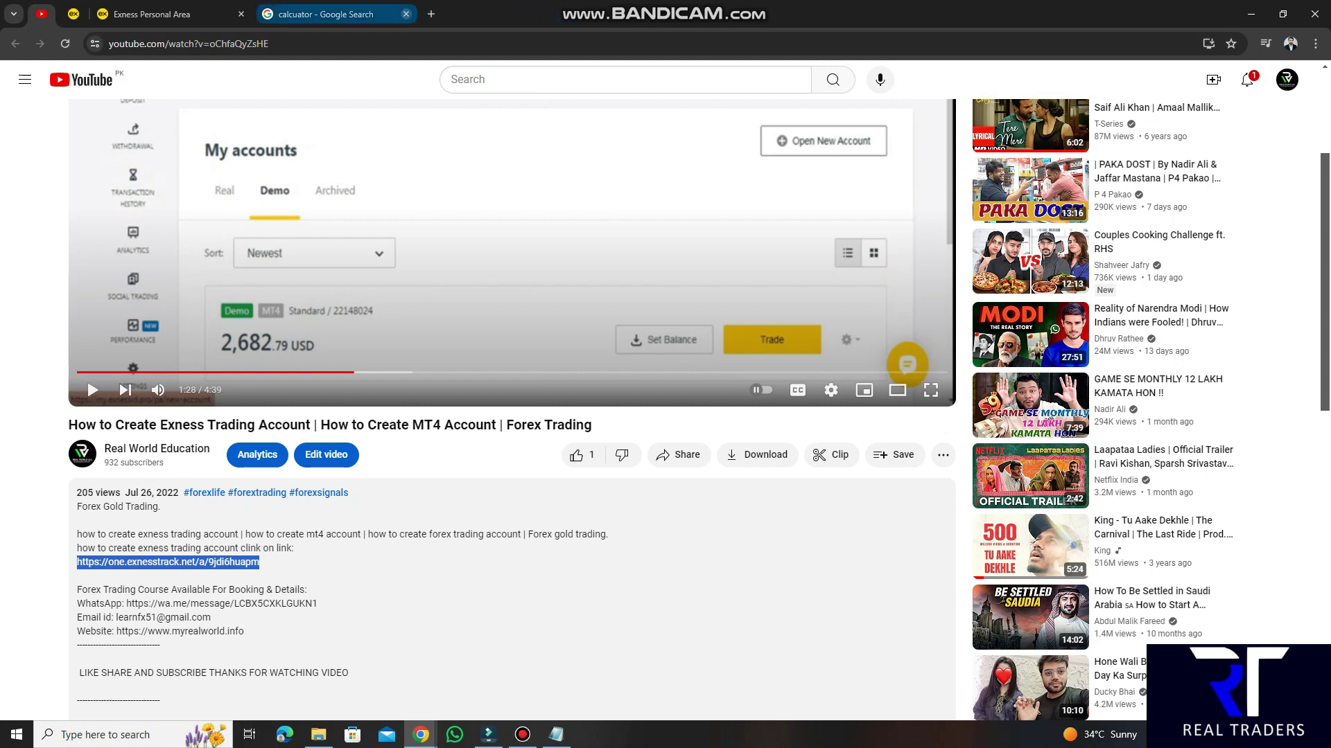
left_click(406, 14)
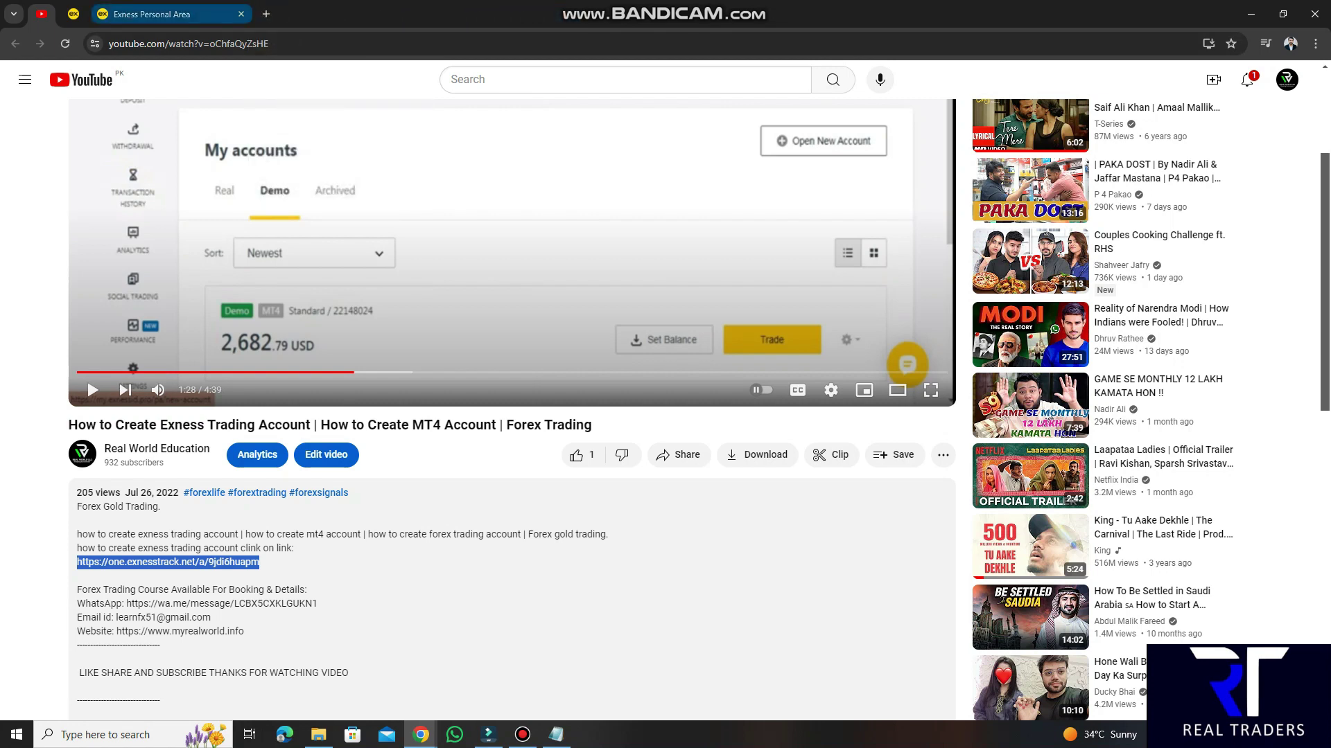